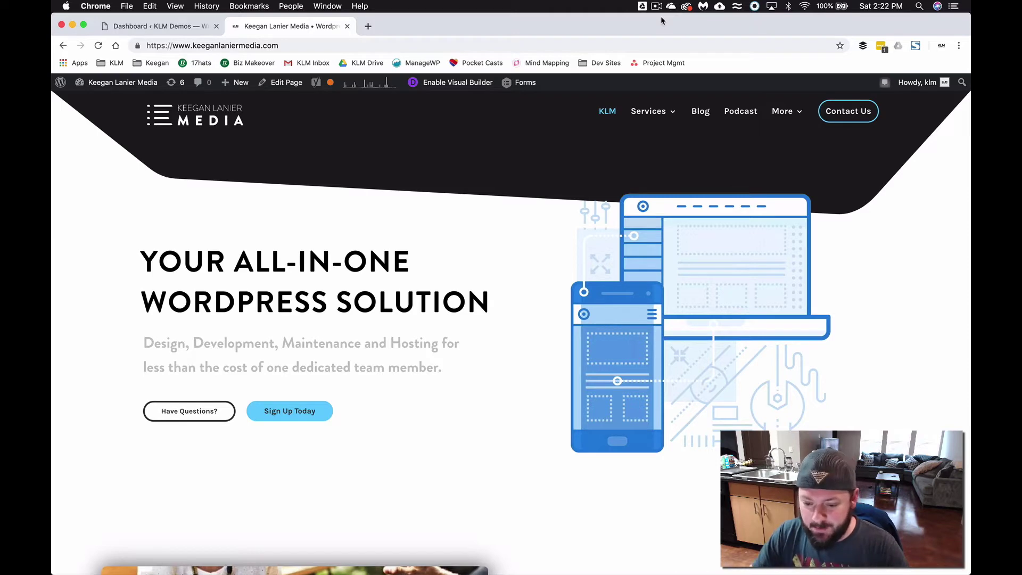
- Open the WordPress Hosting service page and look over its hosting plan boxes
mouse_move(657, 113)
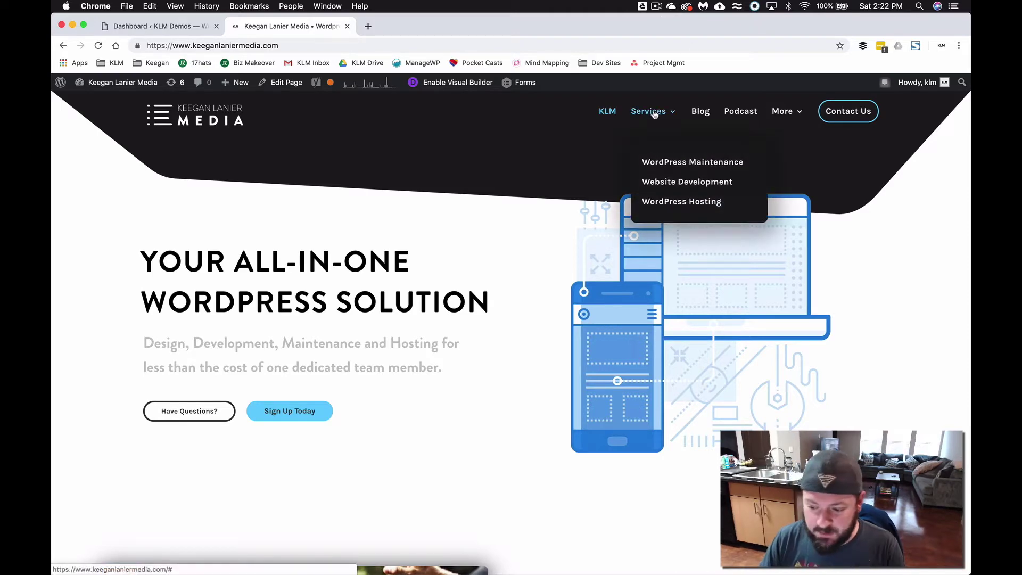
click(659, 203)
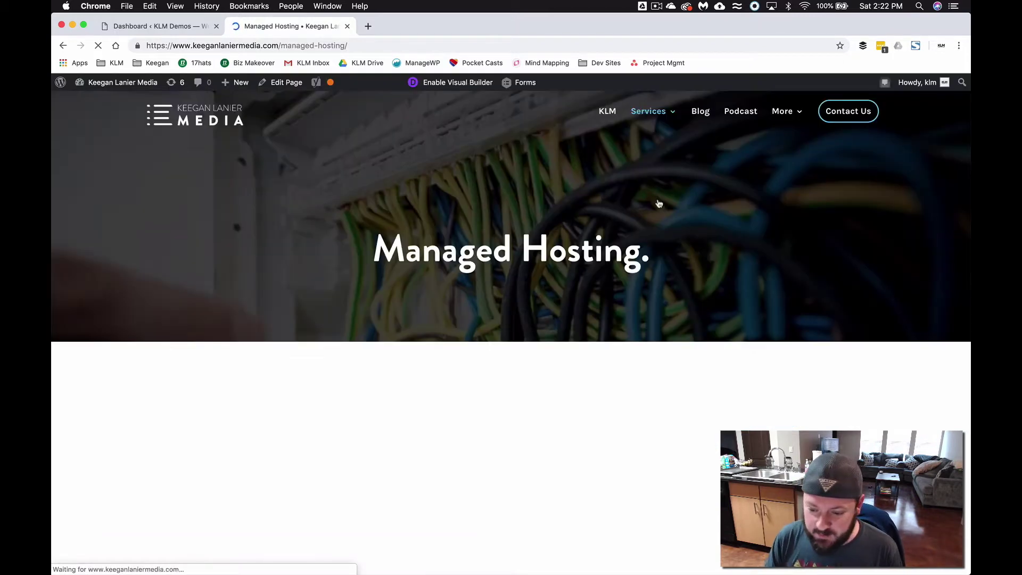
scroll(518, 297, down, 7)
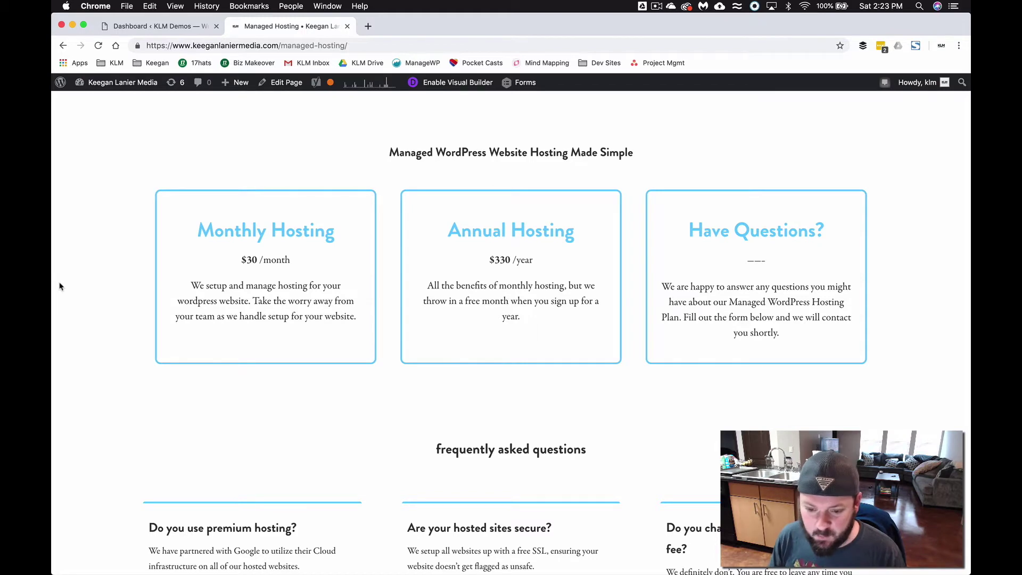
- Create a new page on the KLM Demos site with the Divi Builder, building it from scratch
click(177, 27)
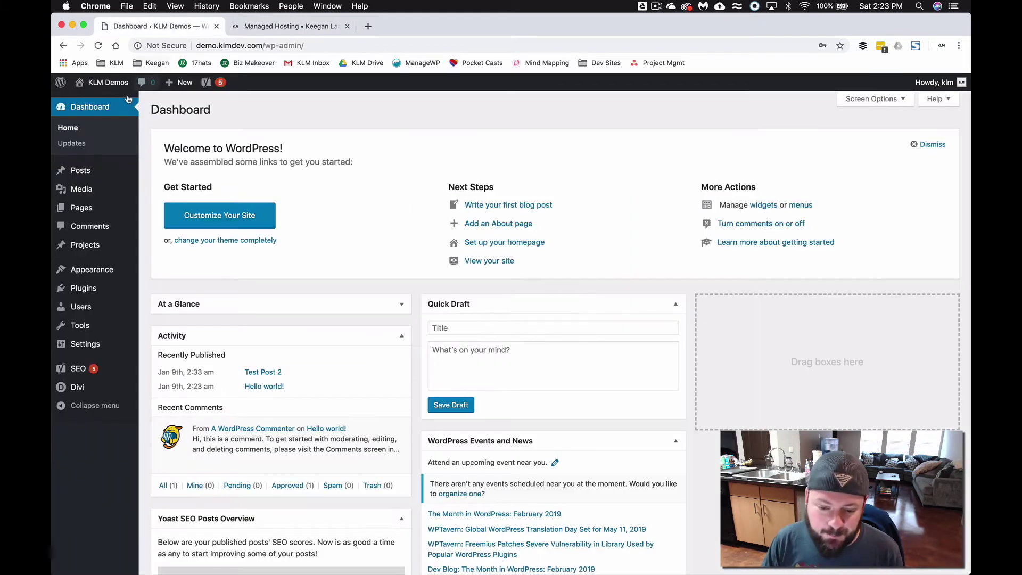
mouse_move(88, 213)
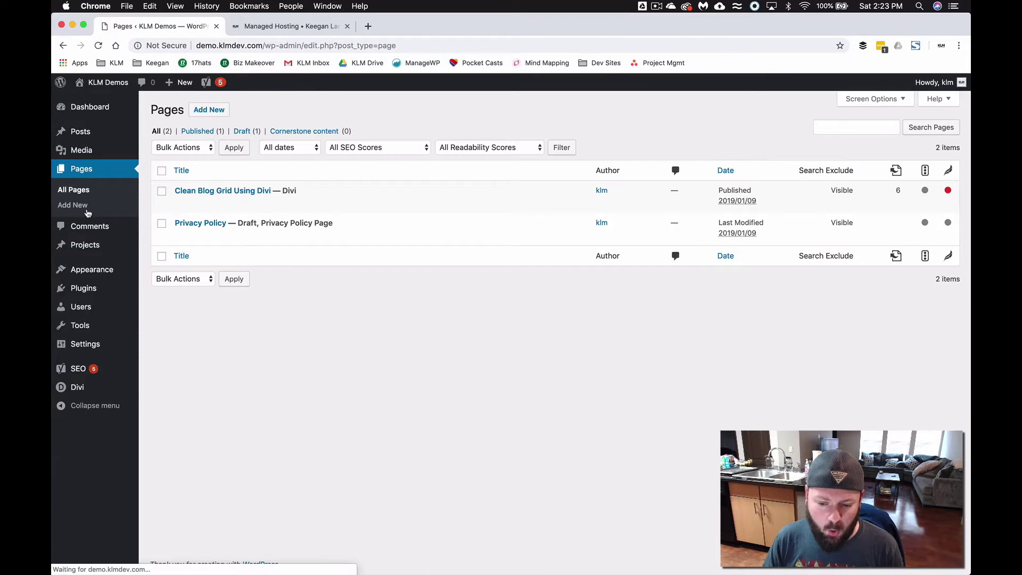
click(209, 112)
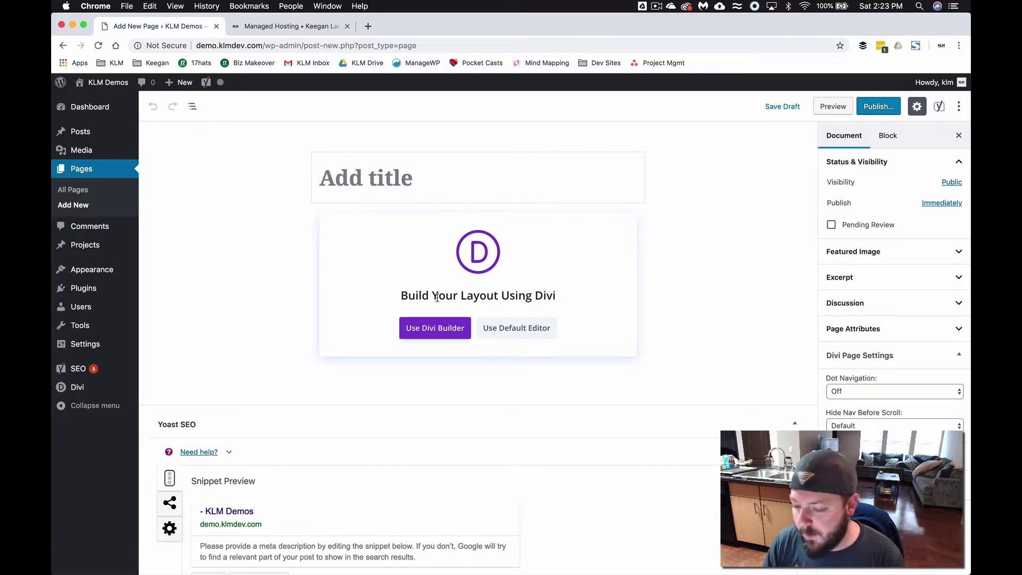
click(432, 330)
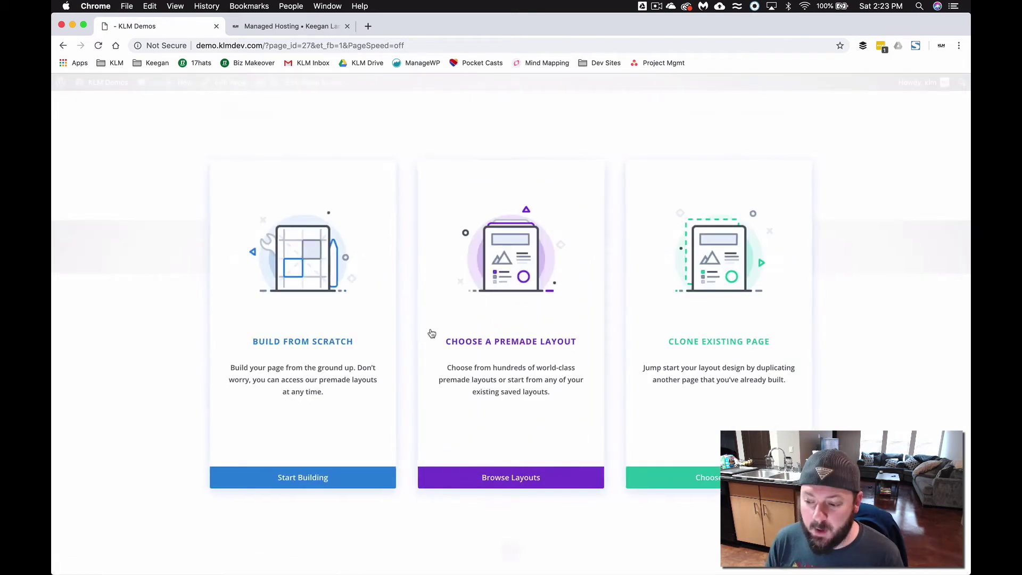
click(327, 266)
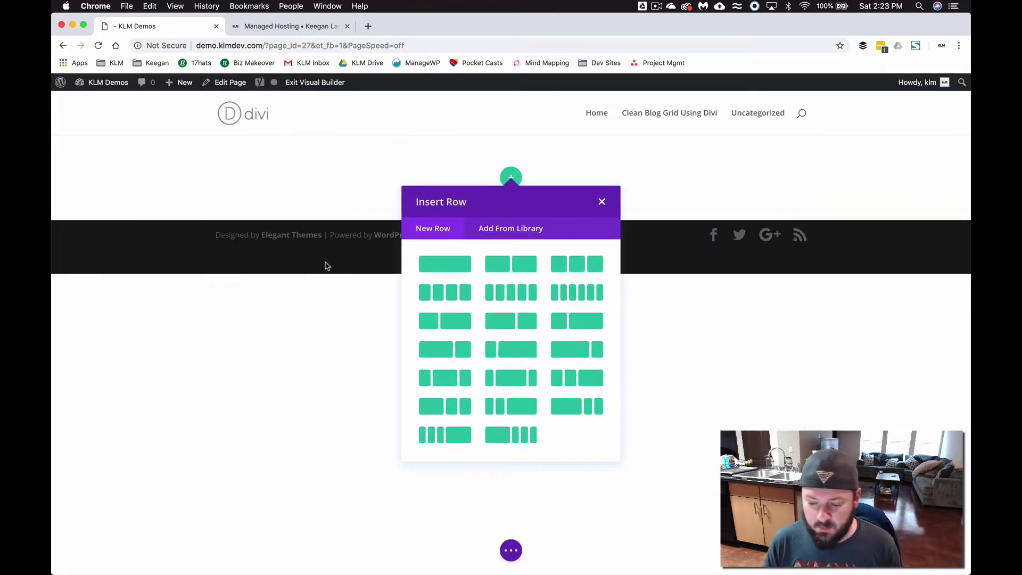
- Insert a single-column row containing a Text module and save the module with its default content
click(422, 268)
click(451, 275)
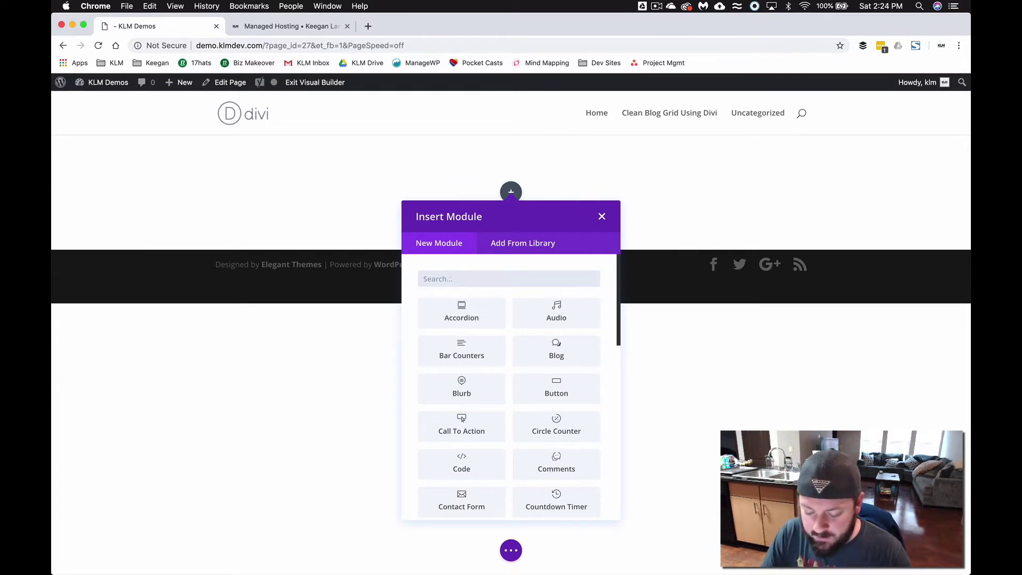
text(text)
click(474, 324)
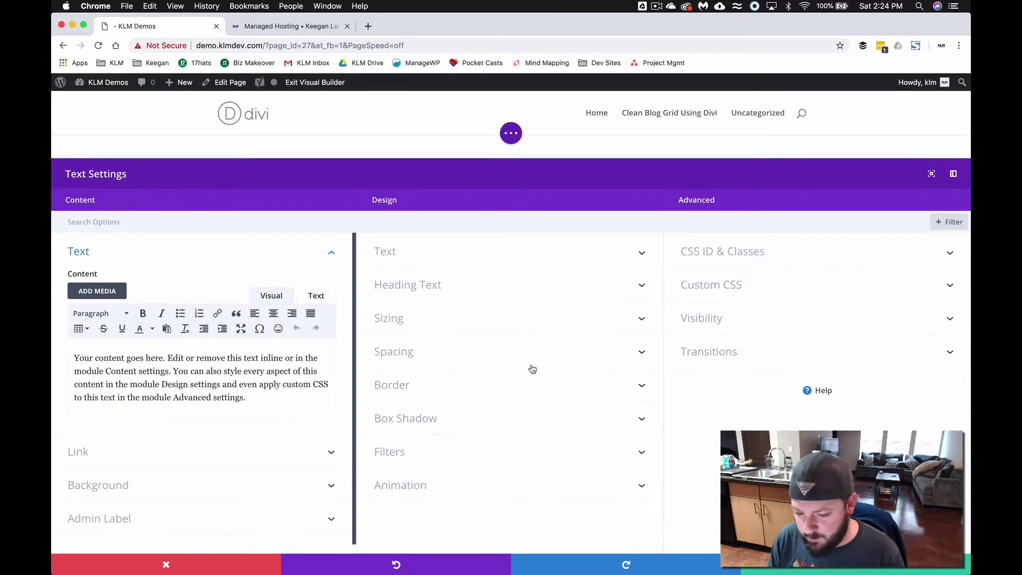
click(856, 565)
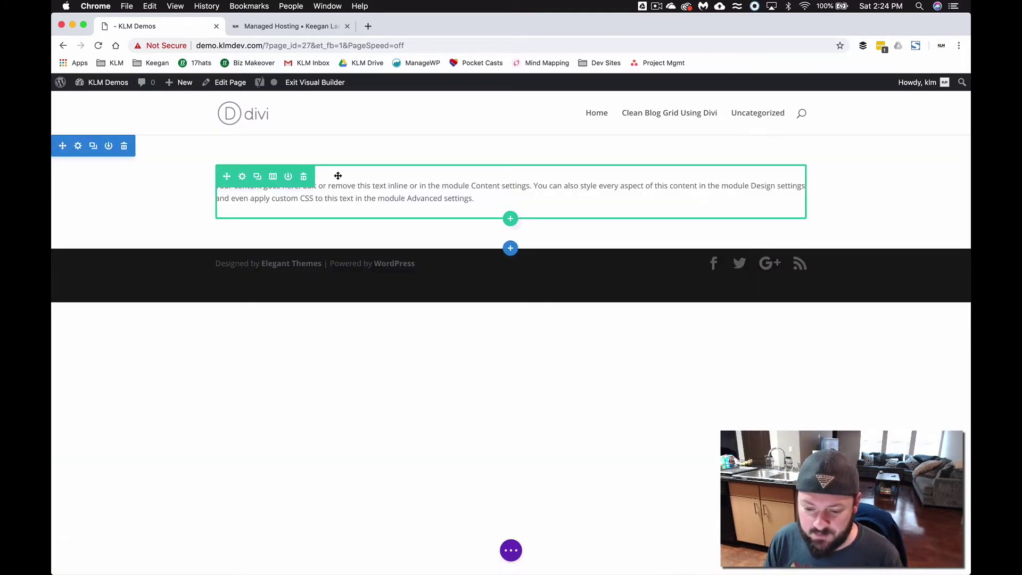
- Change the row's layout to three equal columns
click(275, 181)
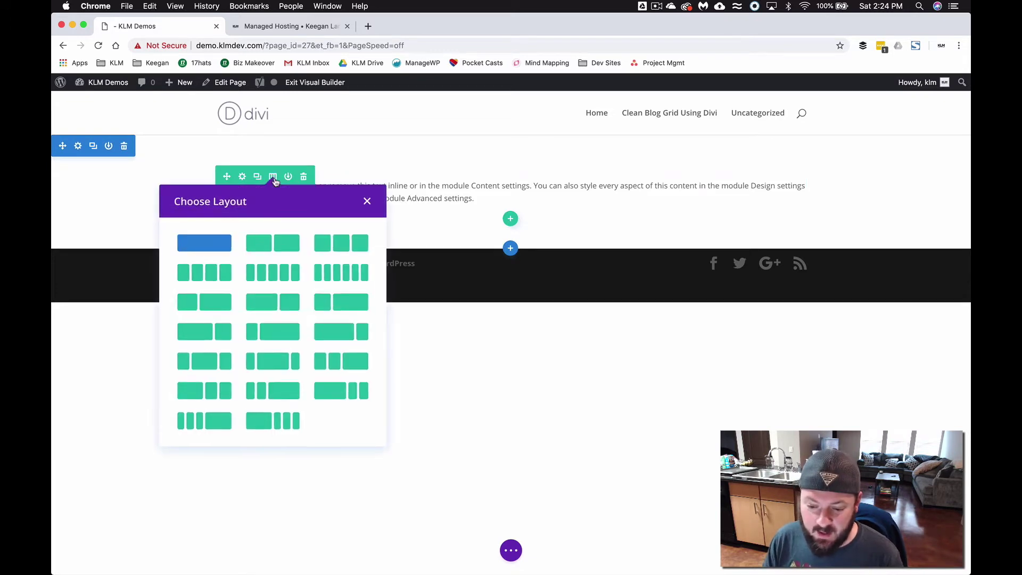
click(338, 239)
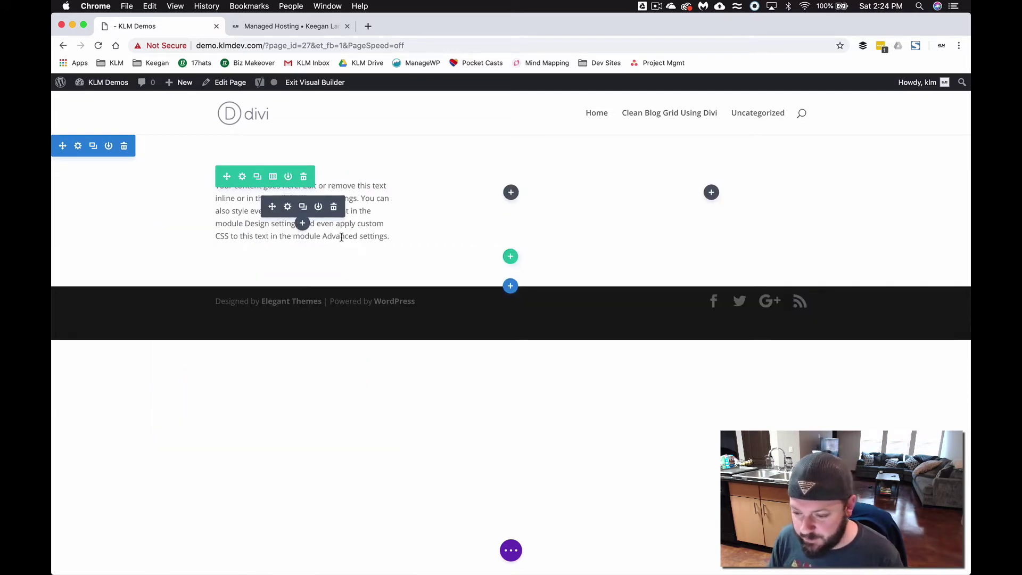
click(245, 177)
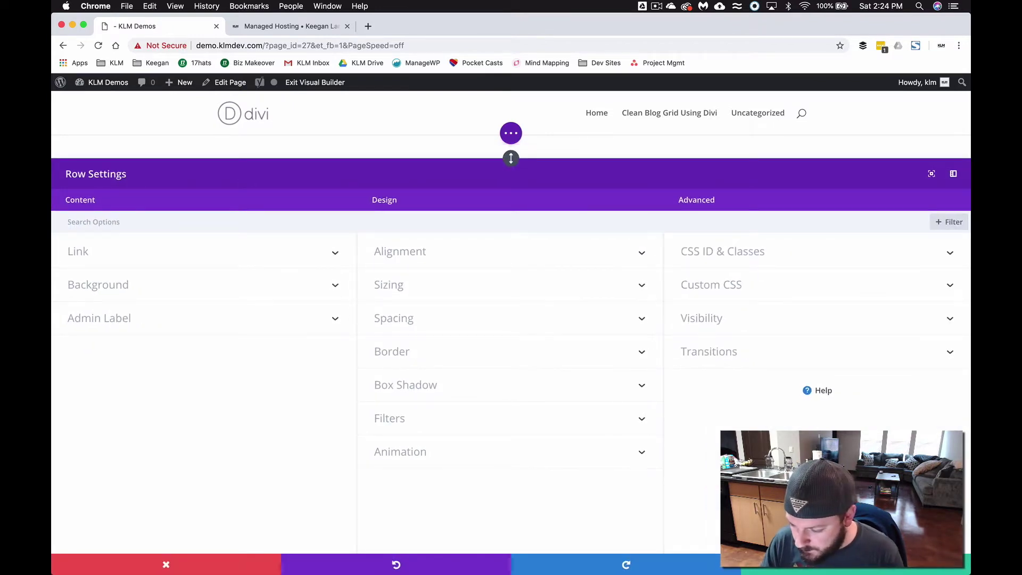
key(Escape)
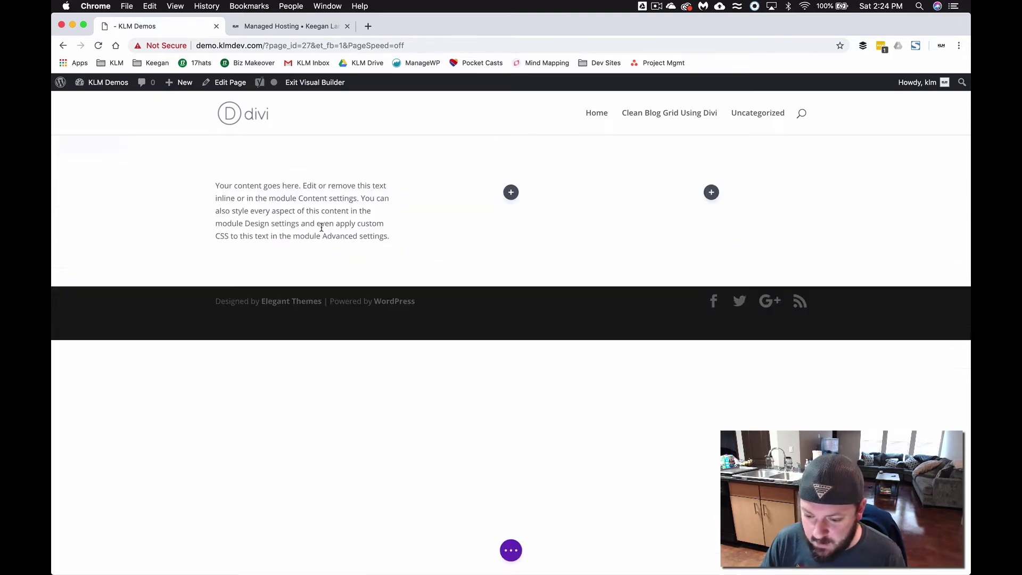
- Set the Text module's background color to light blue
click(288, 192)
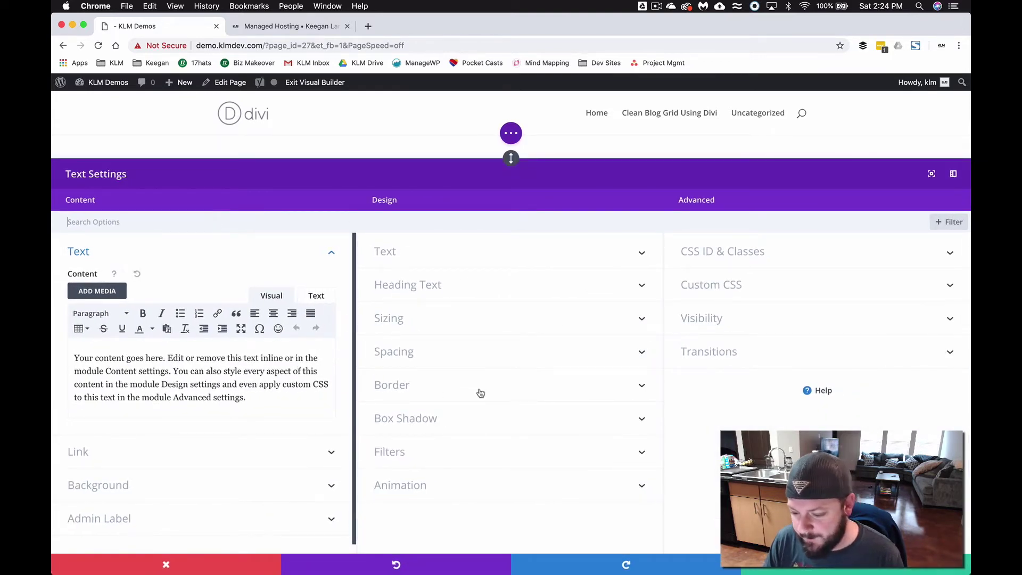
click(133, 485)
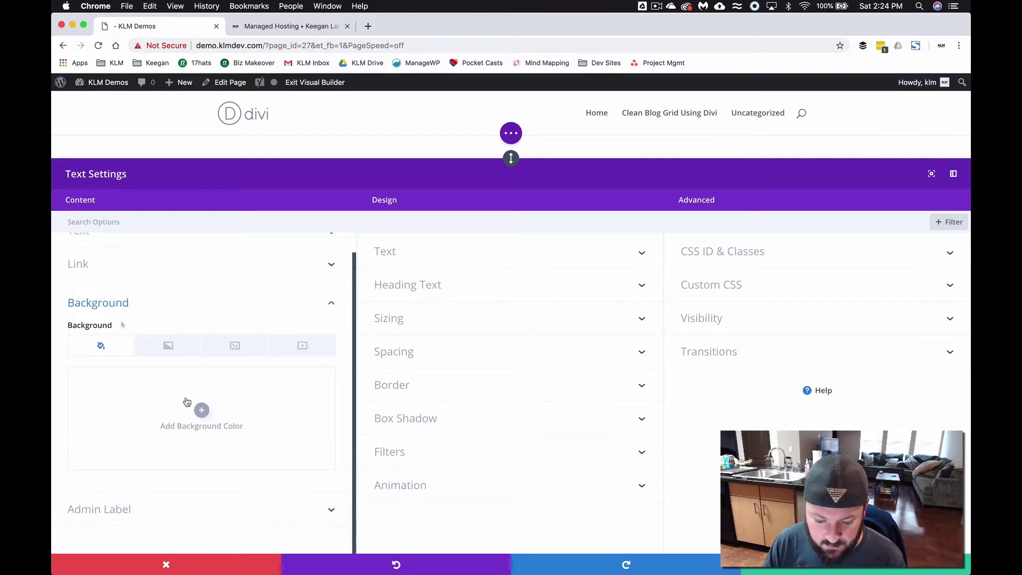
click(200, 409)
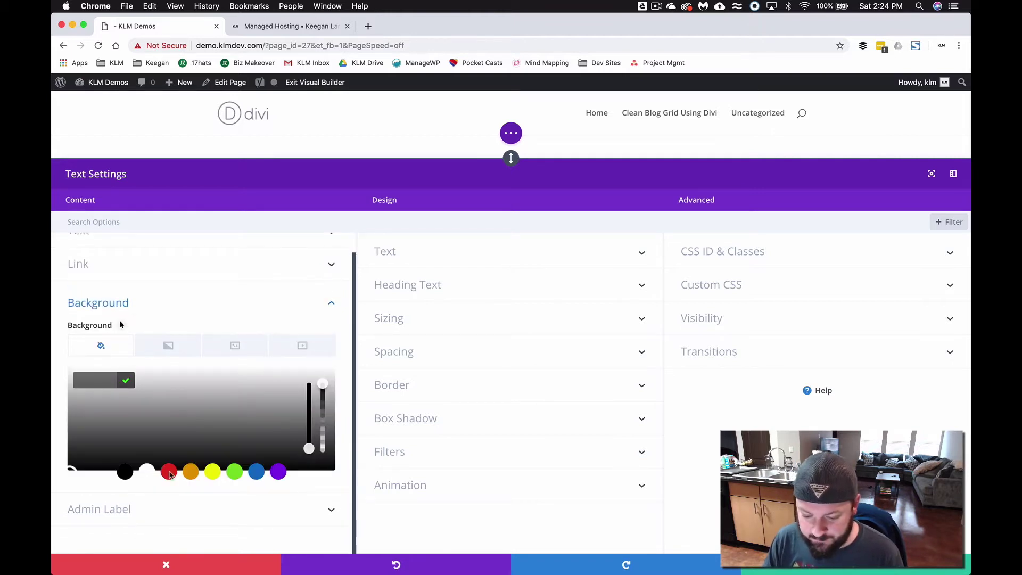
key(ctrl+v)
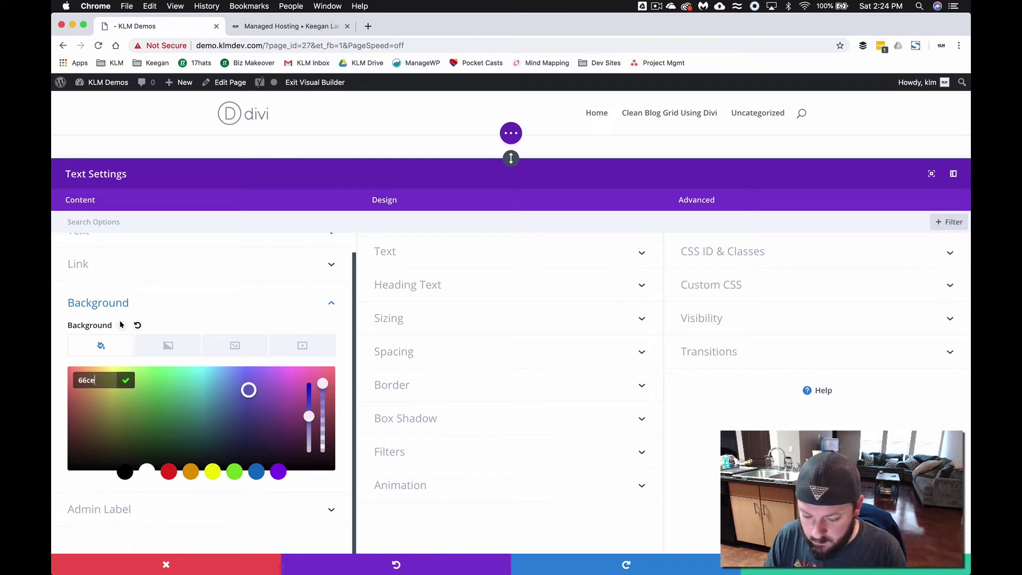
click(126, 380)
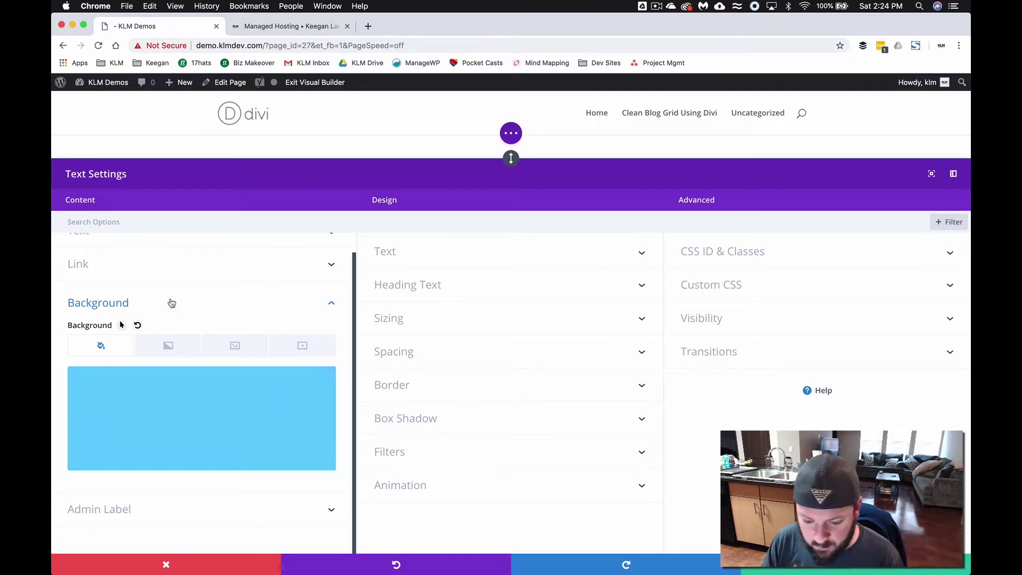
- Set the Text module's text color to black and save the module settings
scroll(175, 308, up, 1)
click(481, 251)
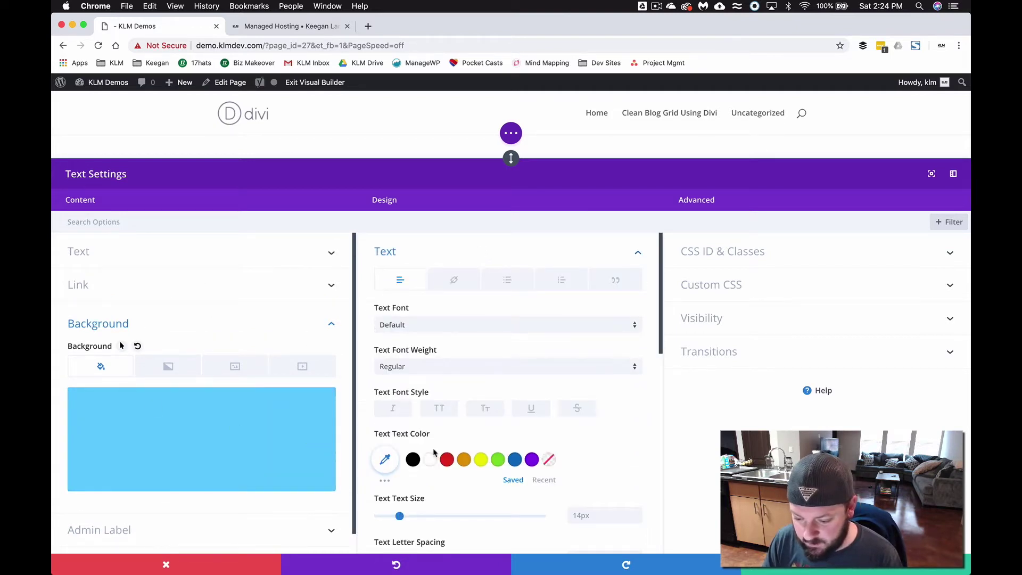
click(413, 459)
click(785, 565)
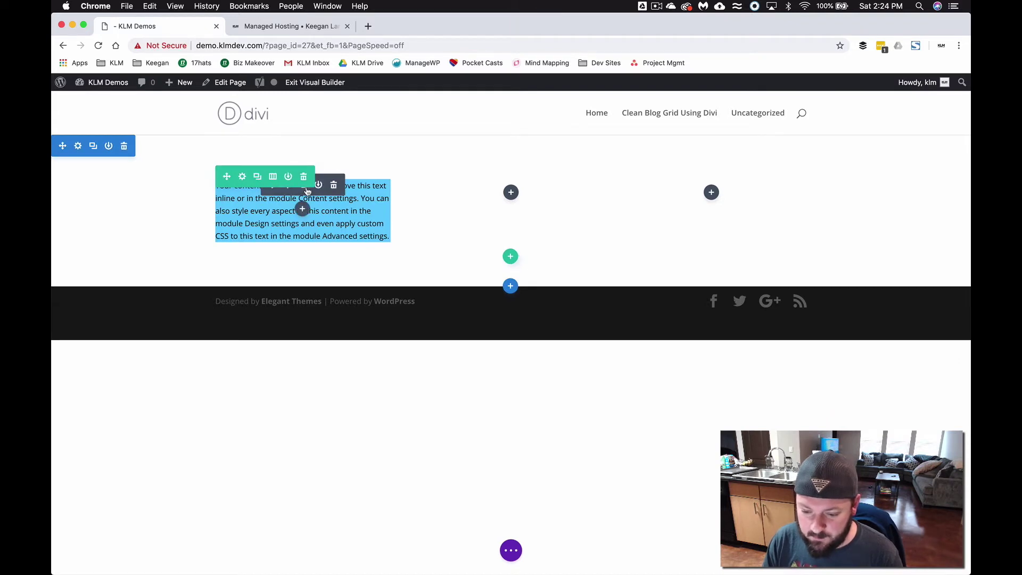
- Duplicate the blue Text module twice and move the copies into the second and third columns
click(305, 188)
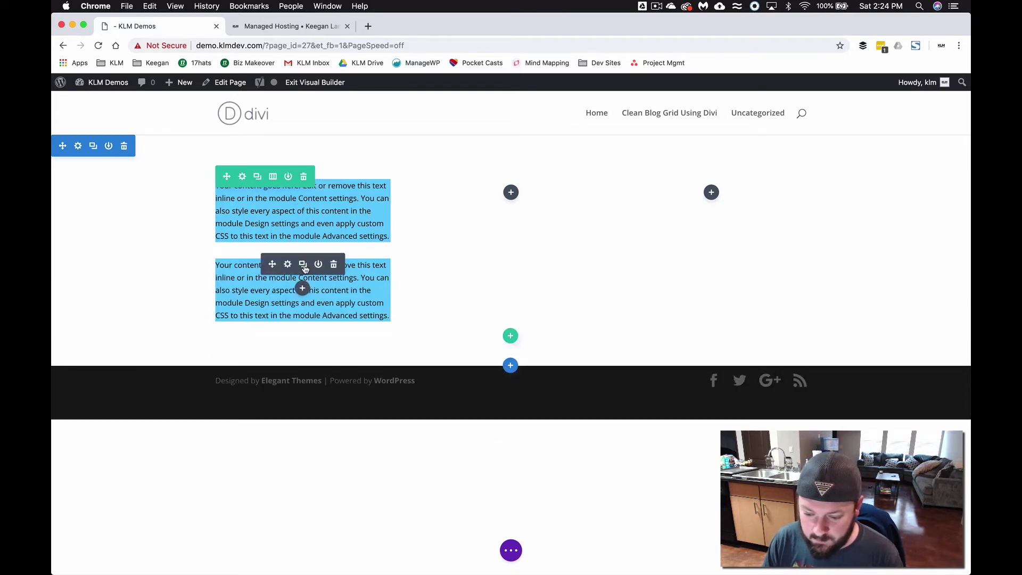
click(305, 265)
drag(305, 288, 473, 212)
drag(272, 263, 714, 193)
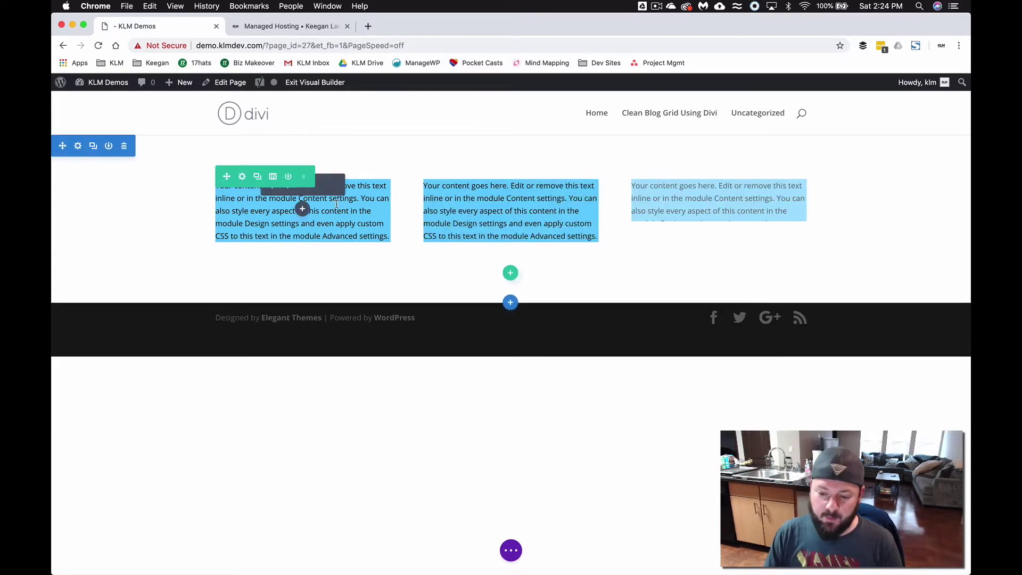
- Give the middle Text module the first box shadow preset, positioned as Inner Shadow with a red shadow color
click(497, 185)
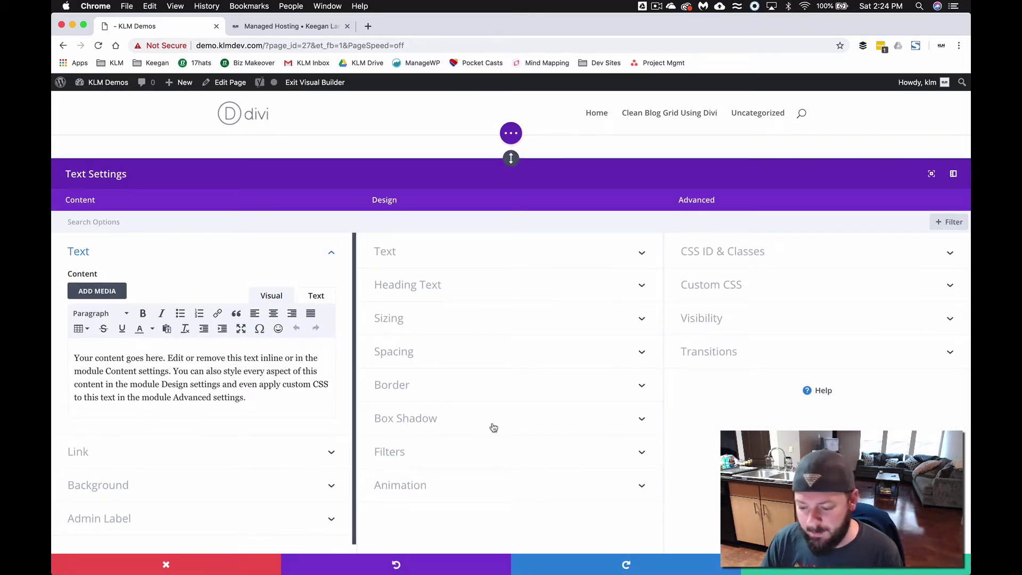
click(494, 426)
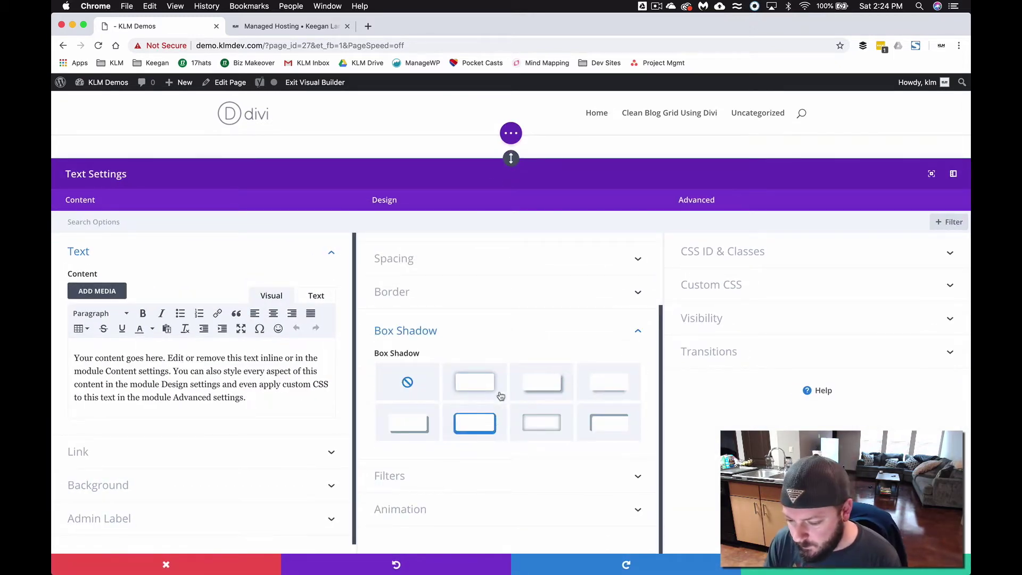
click(484, 384)
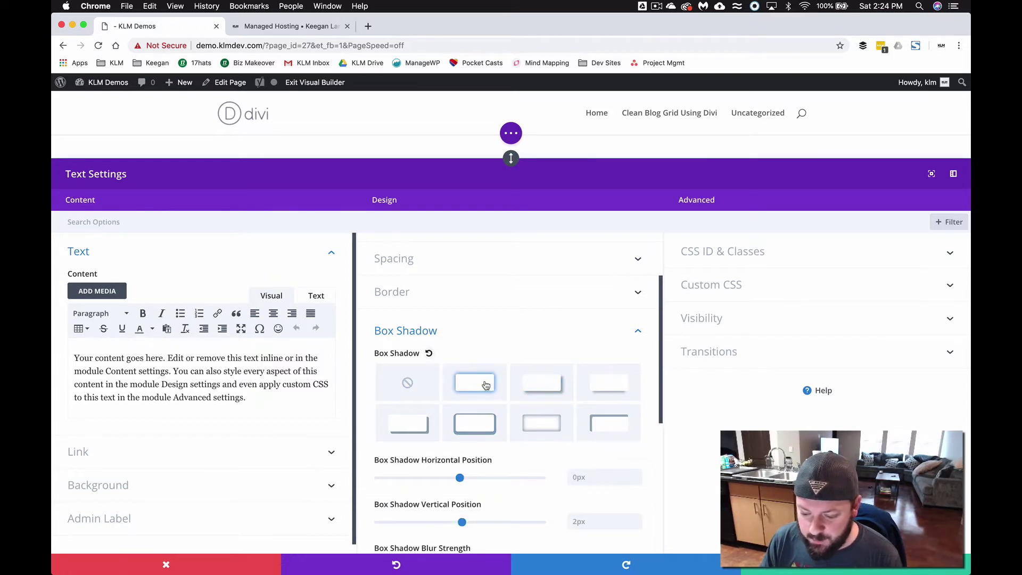
scroll(486, 384, down, 5)
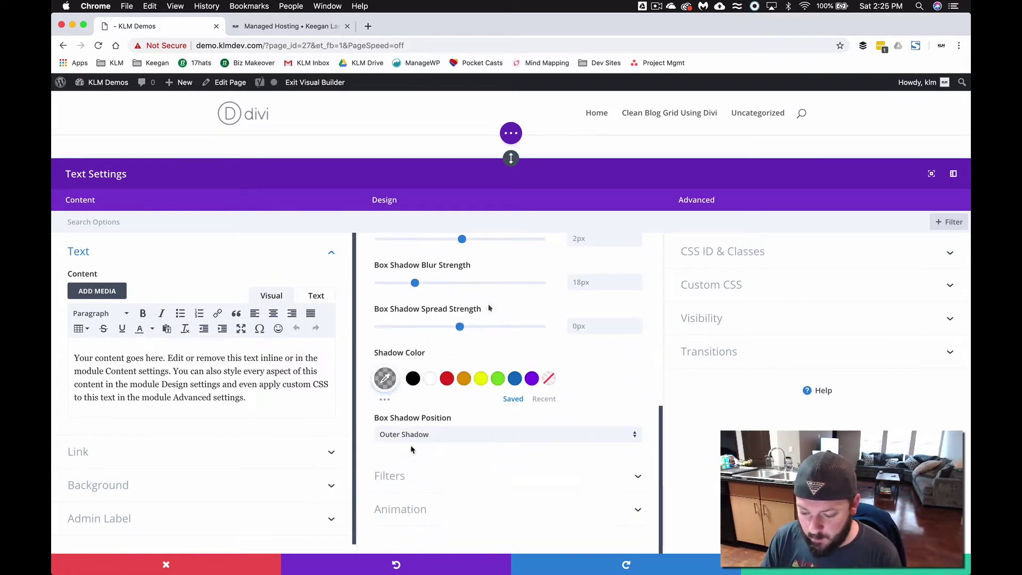
click(423, 437)
click(420, 467)
scroll(467, 396, up, 2)
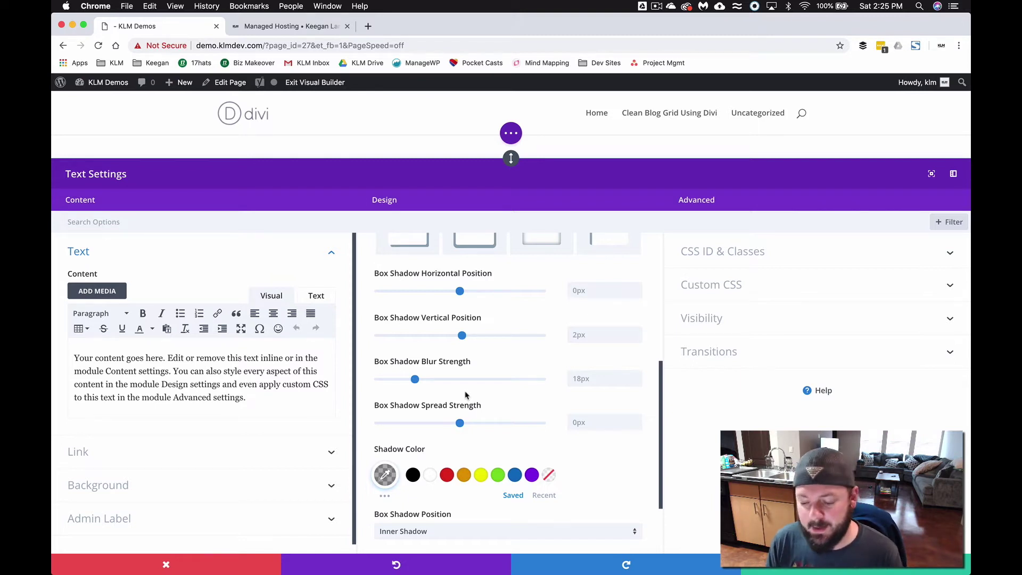
click(447, 476)
- Enable a hover value for the box shadow's horizontal position, set it to 800px, and close the module settings
scroll(451, 469, up, 2)
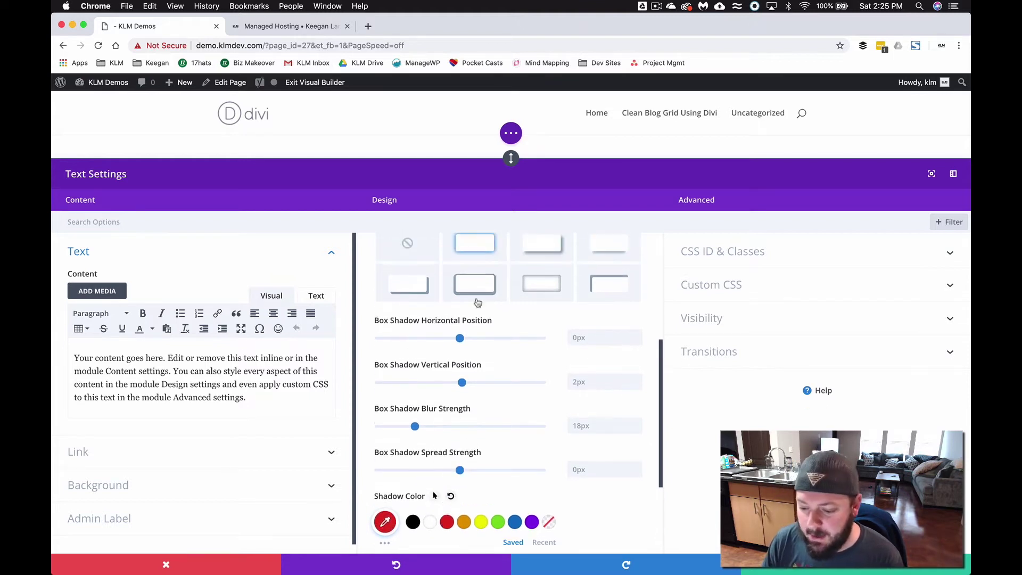
click(501, 320)
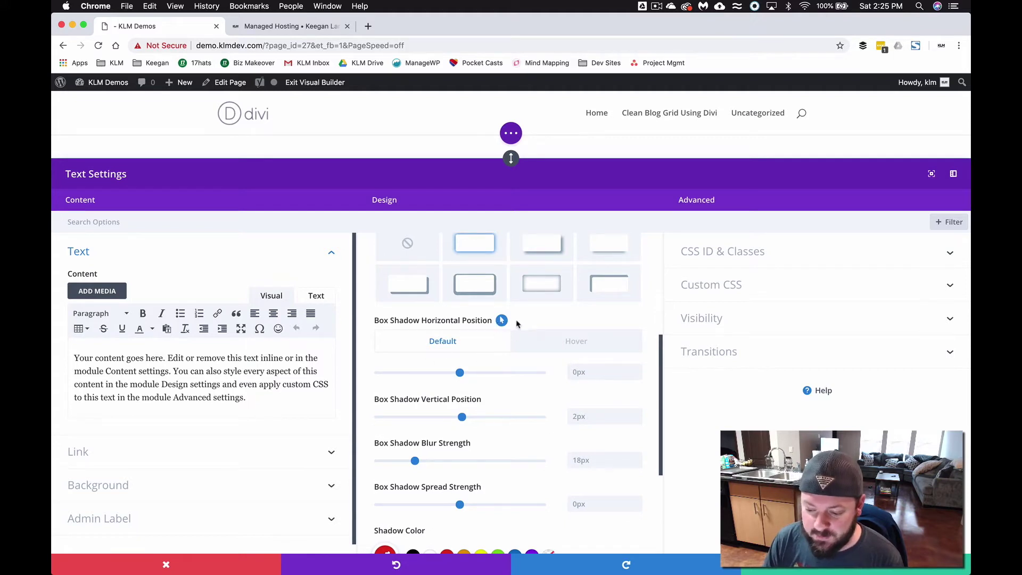
click(557, 342)
drag(460, 372, 582, 372)
click(589, 372)
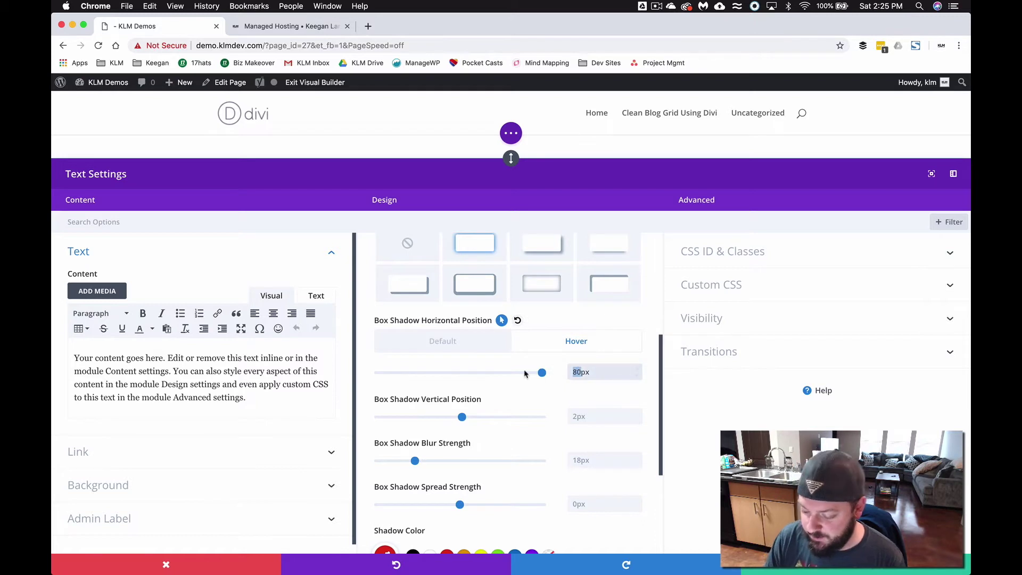
text(0)
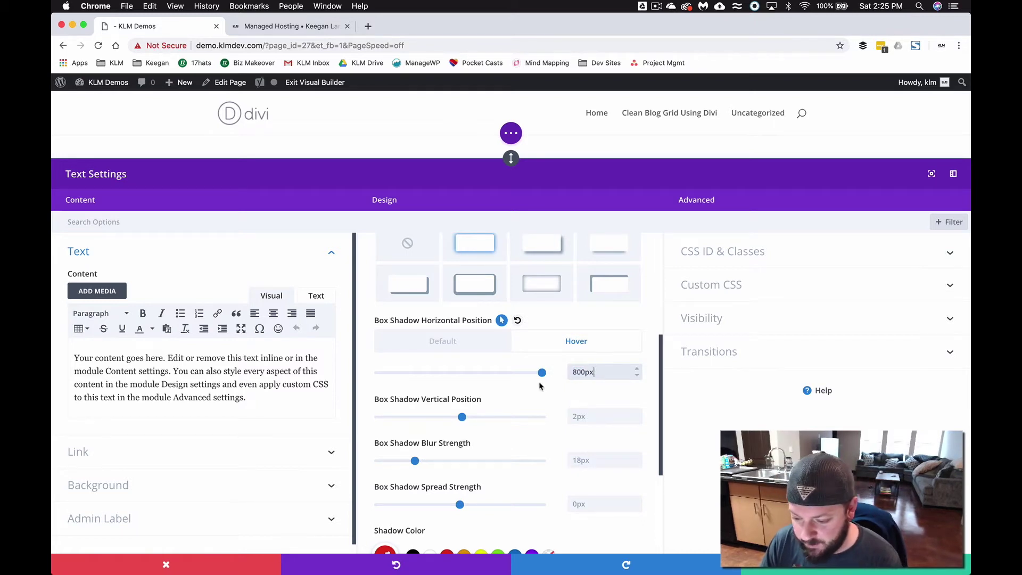
scroll(523, 385, down, 5)
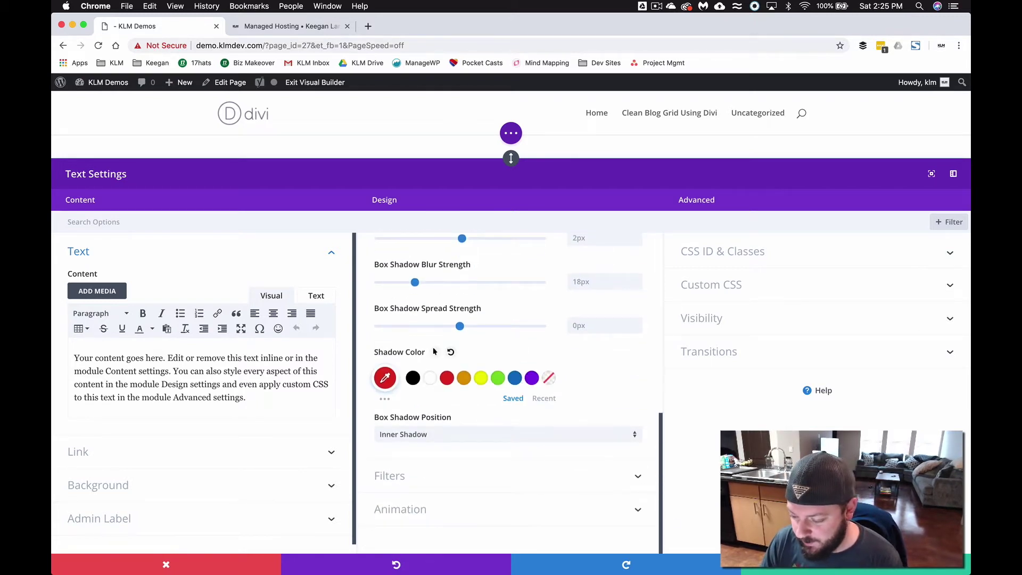
click(491, 148)
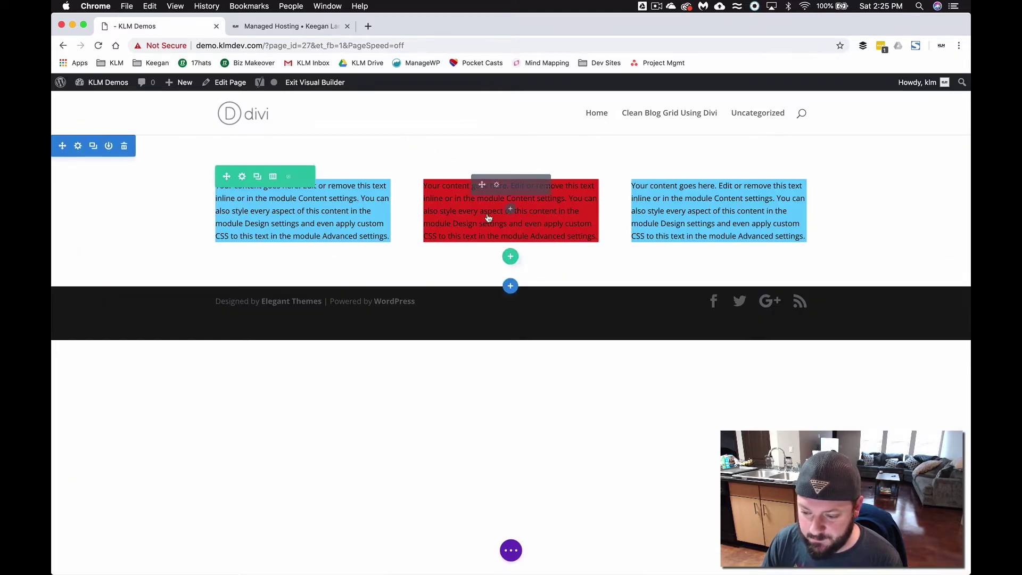
- Enable a hover value for the middle Text module's box shadow color, keeping red as the hover color
click(496, 186)
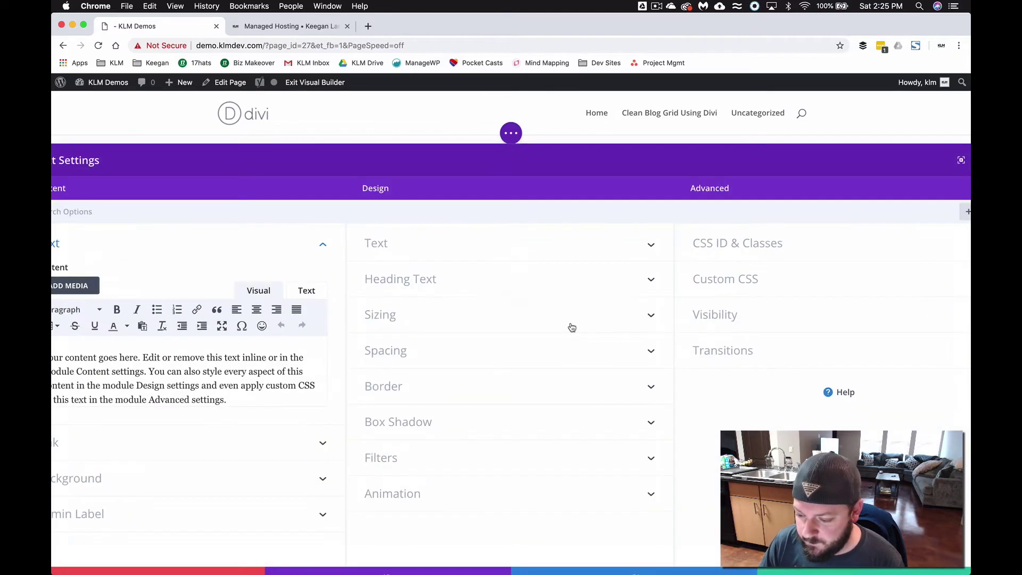
click(441, 423)
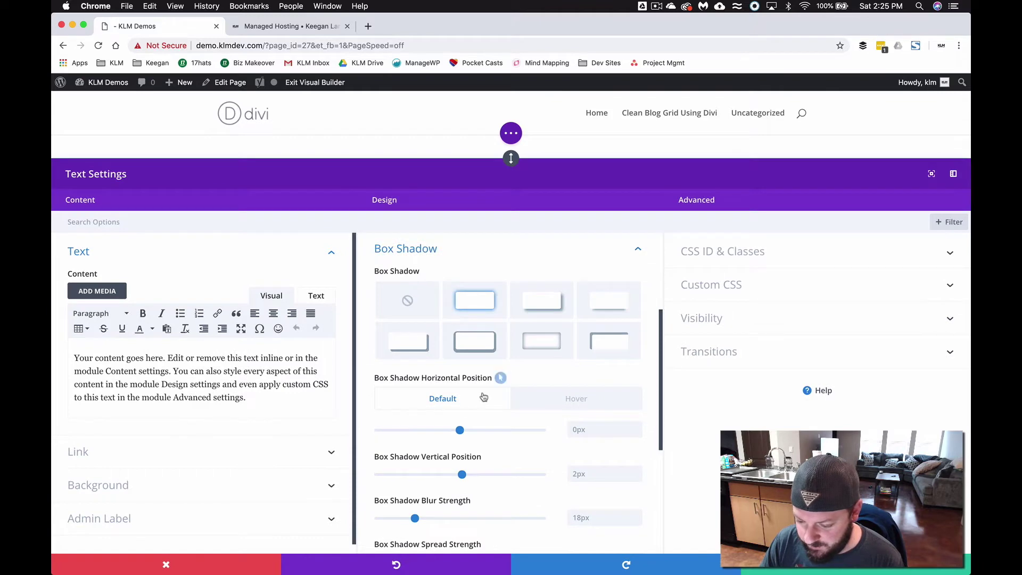
scroll(498, 377, down, 3)
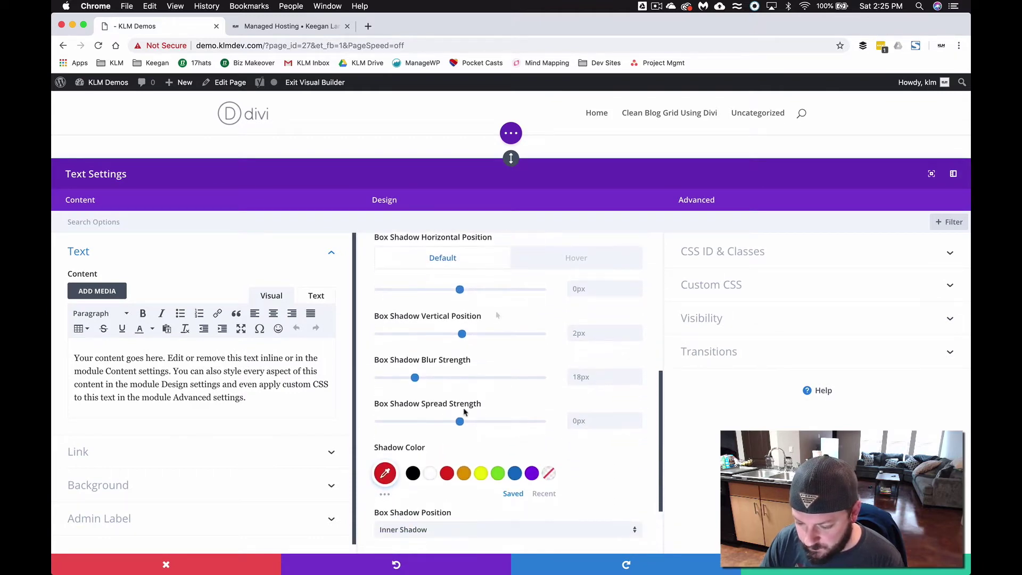
click(435, 447)
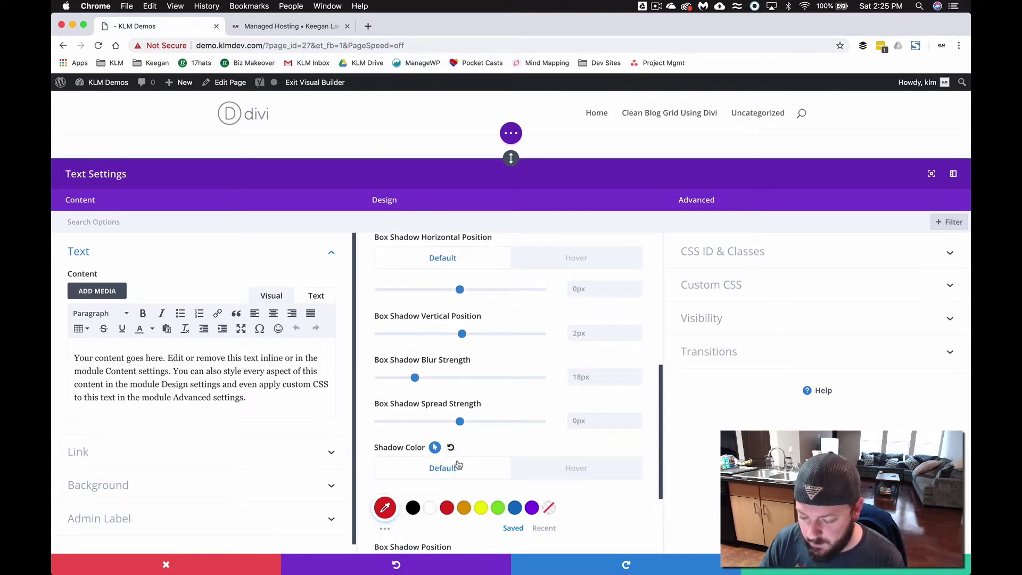
scroll(458, 465, down, 3)
click(538, 397)
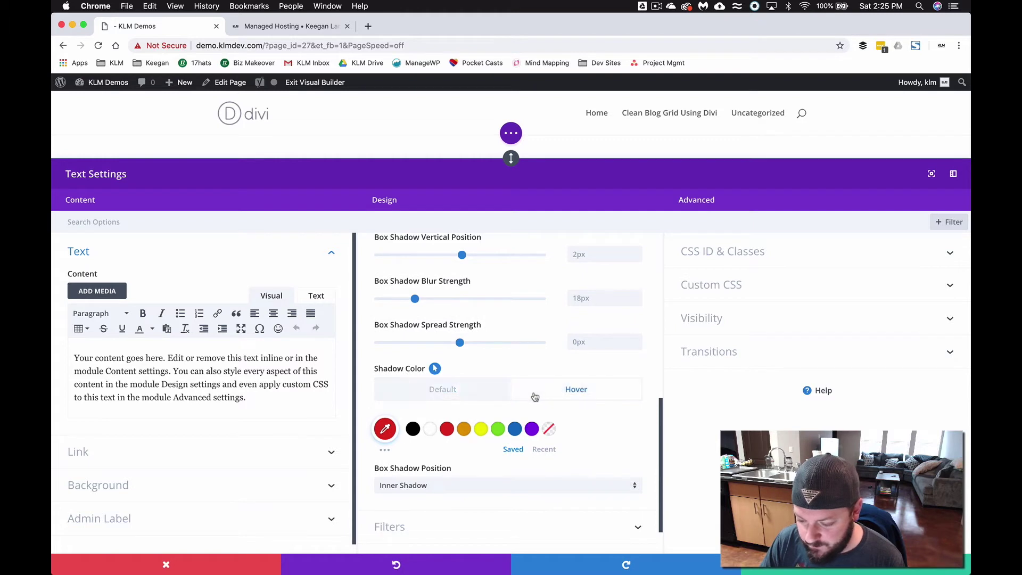
- Set the default box shadow color to #66ceff and save the middle Text module's settings
click(450, 389)
click(385, 429)
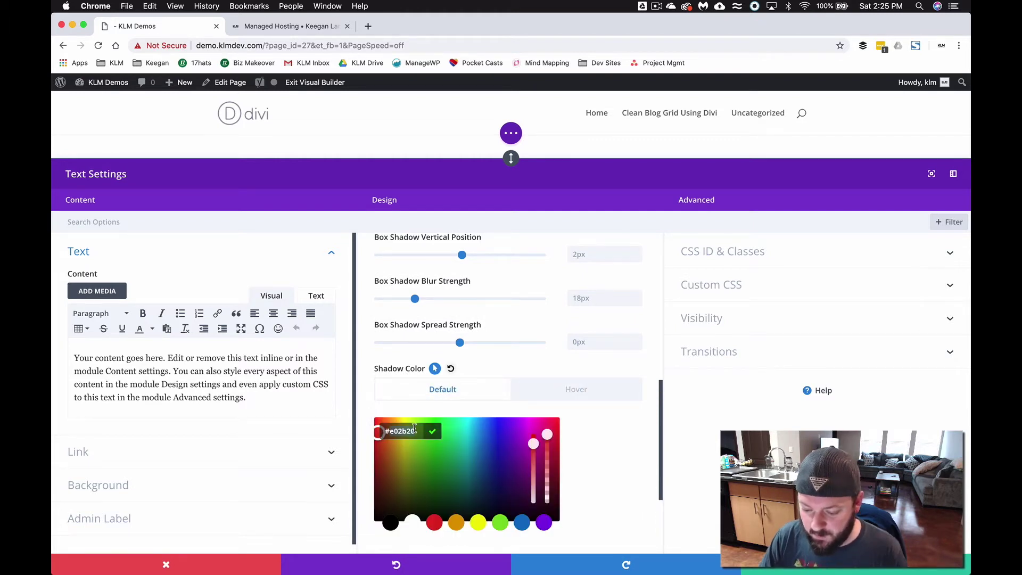
text(66ceff)
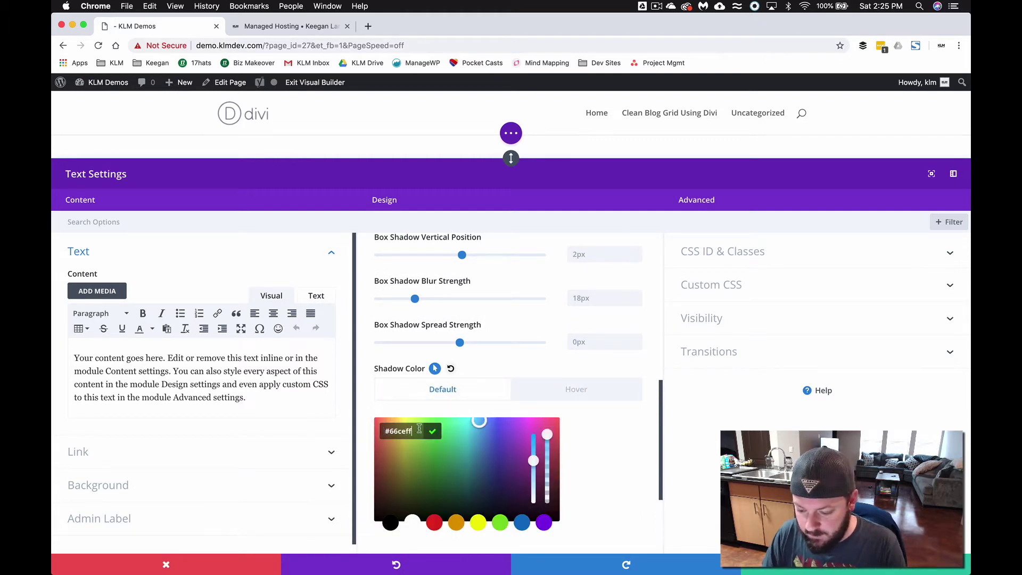
click(553, 394)
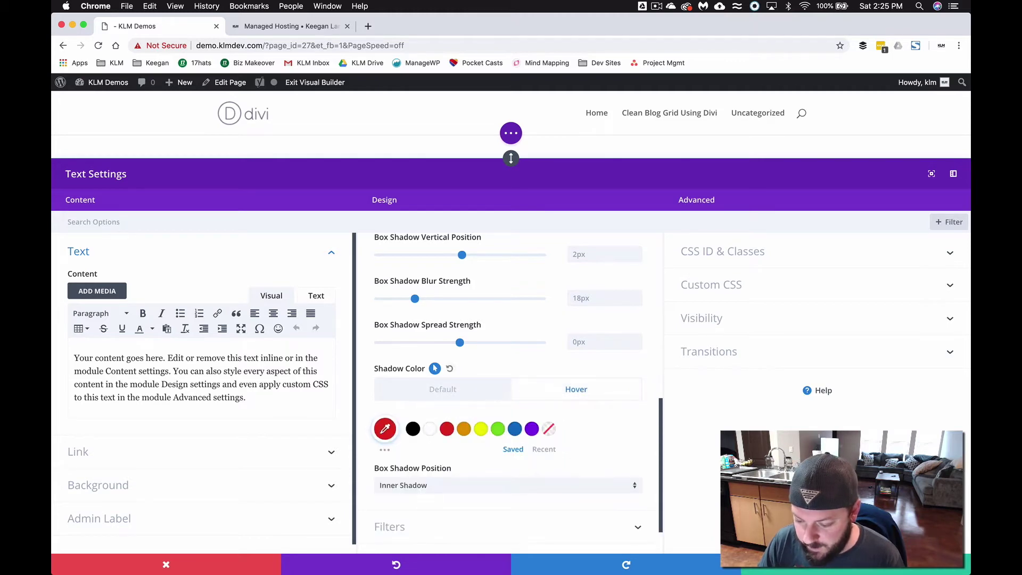
click(801, 566)
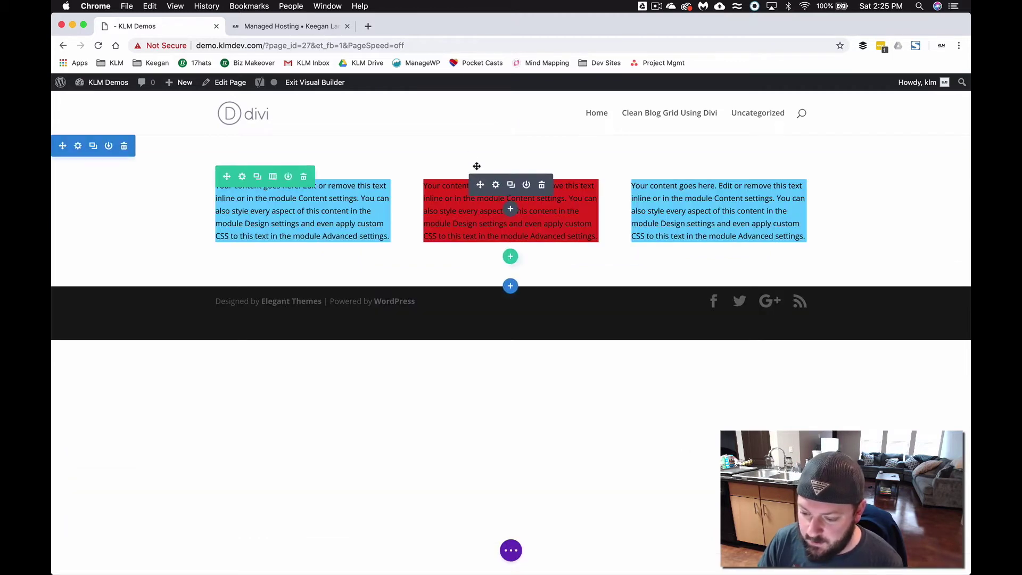
- Review the middle Text module's box shadow values, including the hover shadow color, and close its settings
click(494, 186)
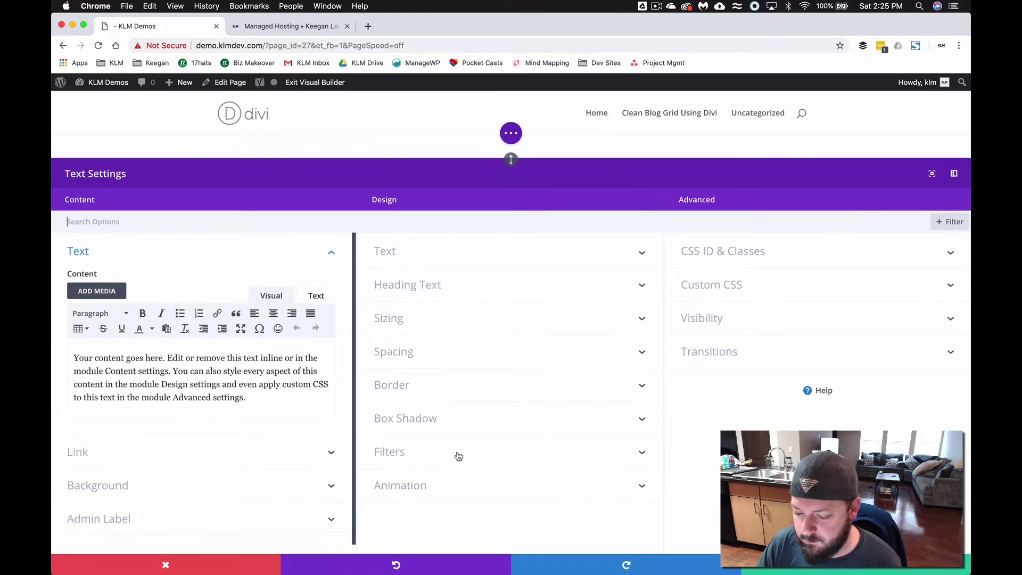
click(474, 419)
scroll(432, 446, down, 5)
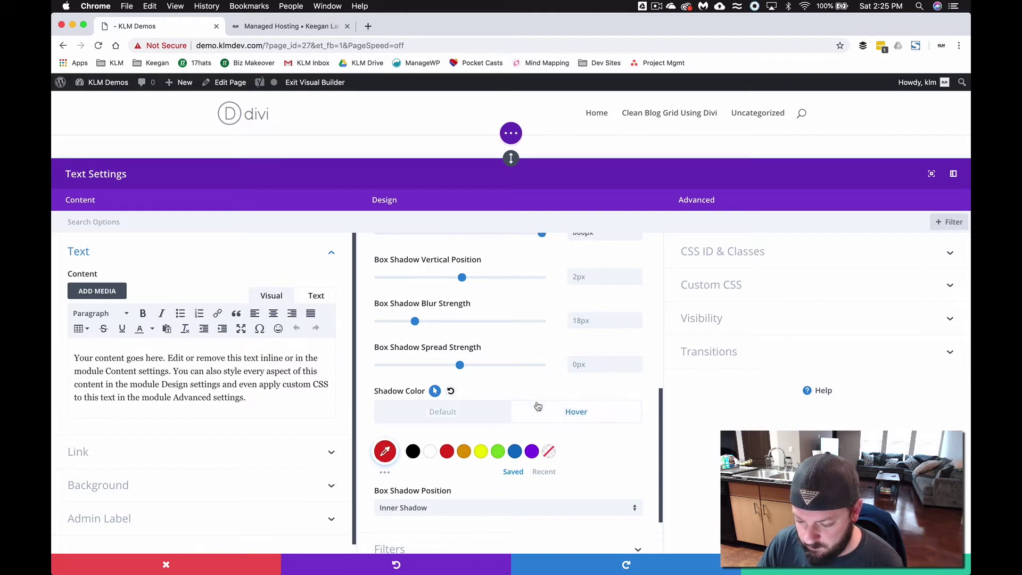
click(833, 572)
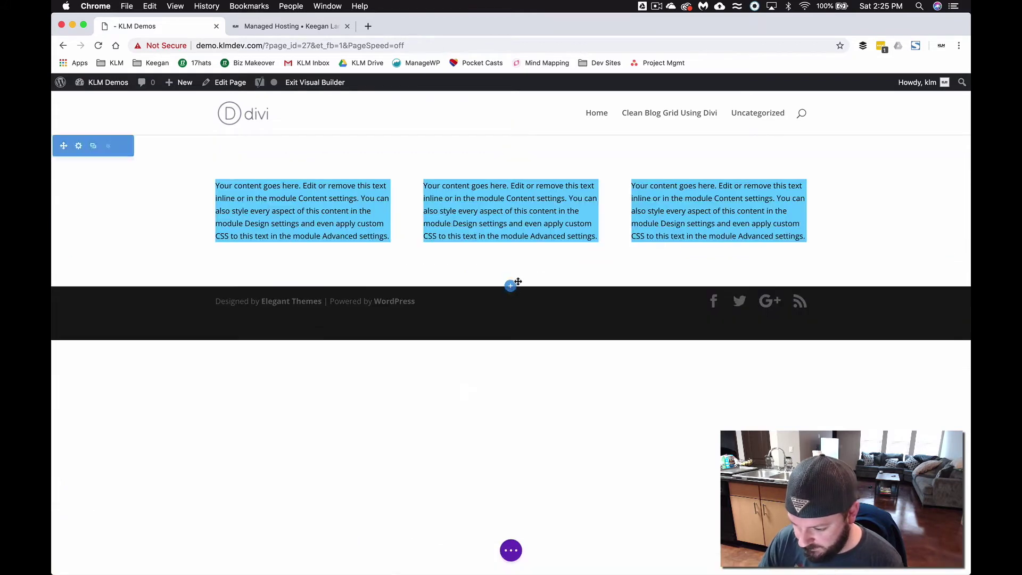
- Save the page, exit the visual builder to test the middle box's hover effect, and re-enable the visual builder
click(511, 550)
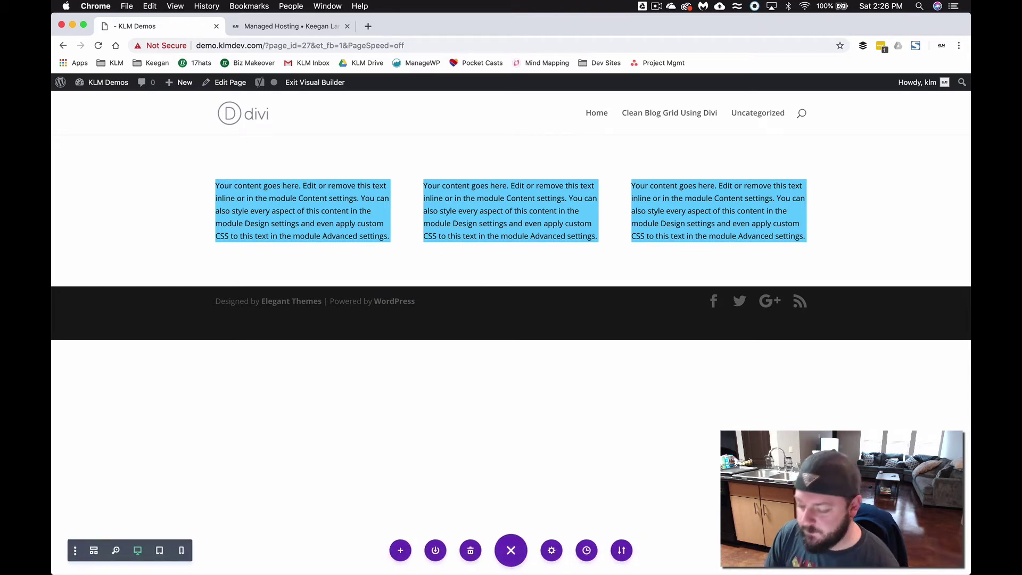
click(323, 83)
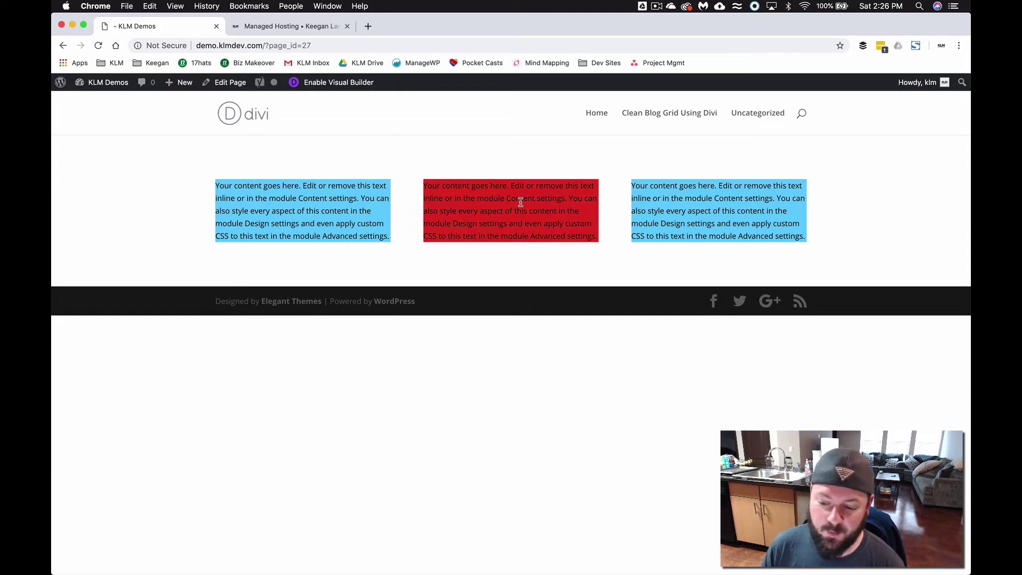
click(342, 83)
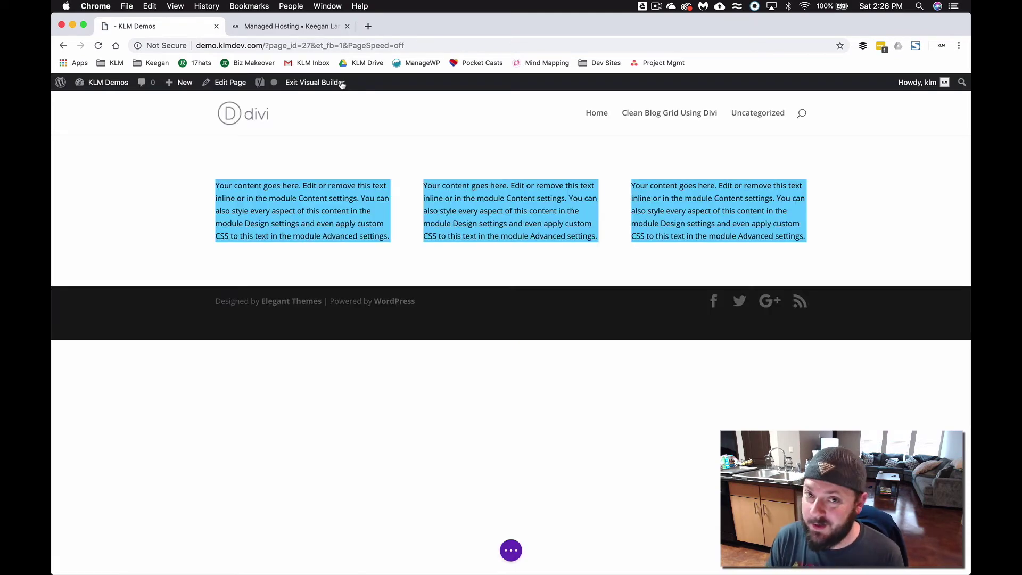
- Give the middle Text module custom padding of 5% top and bottom and 2% left and right, and save it
mouse_move(498, 211)
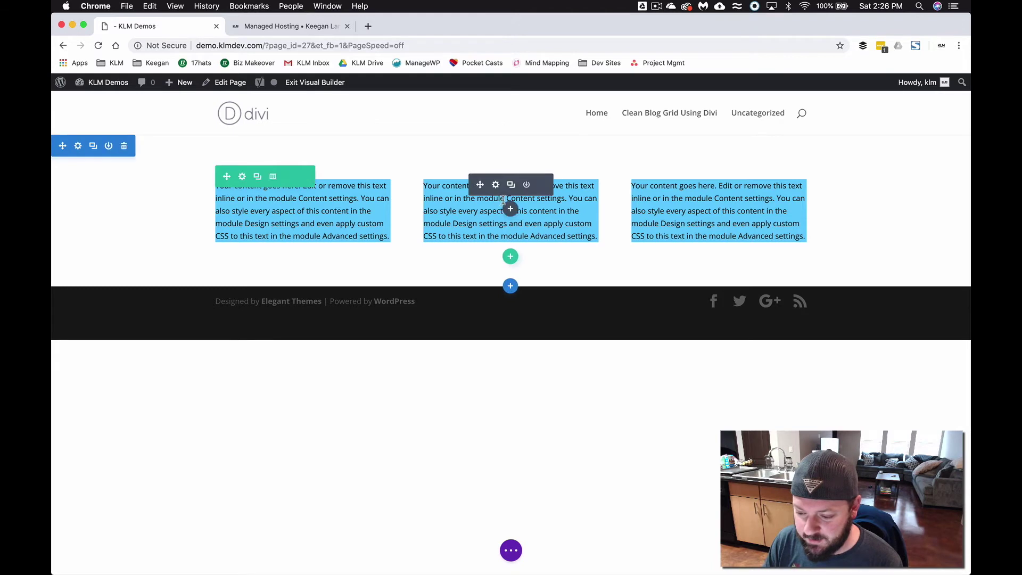
click(496, 185)
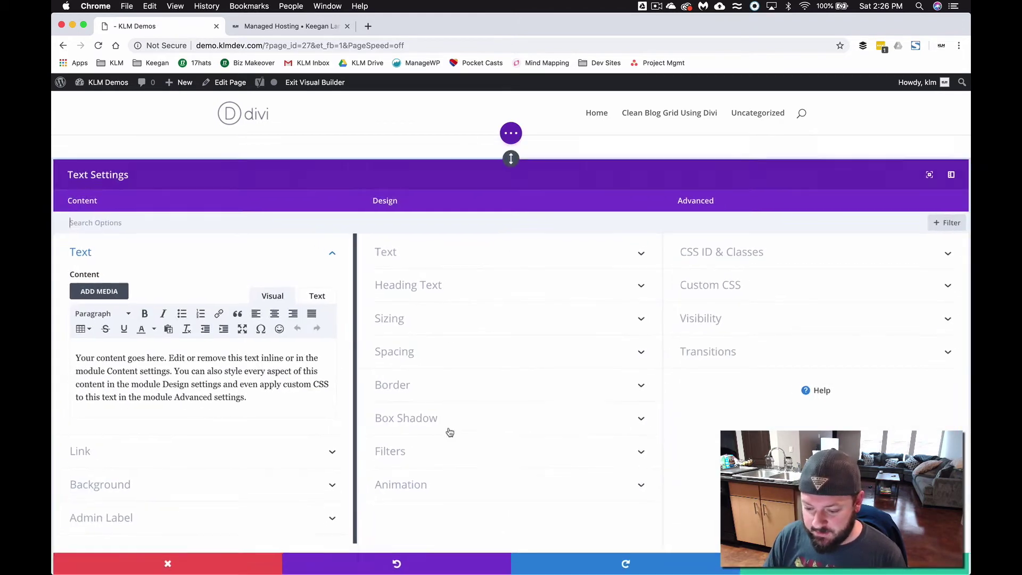
click(471, 349)
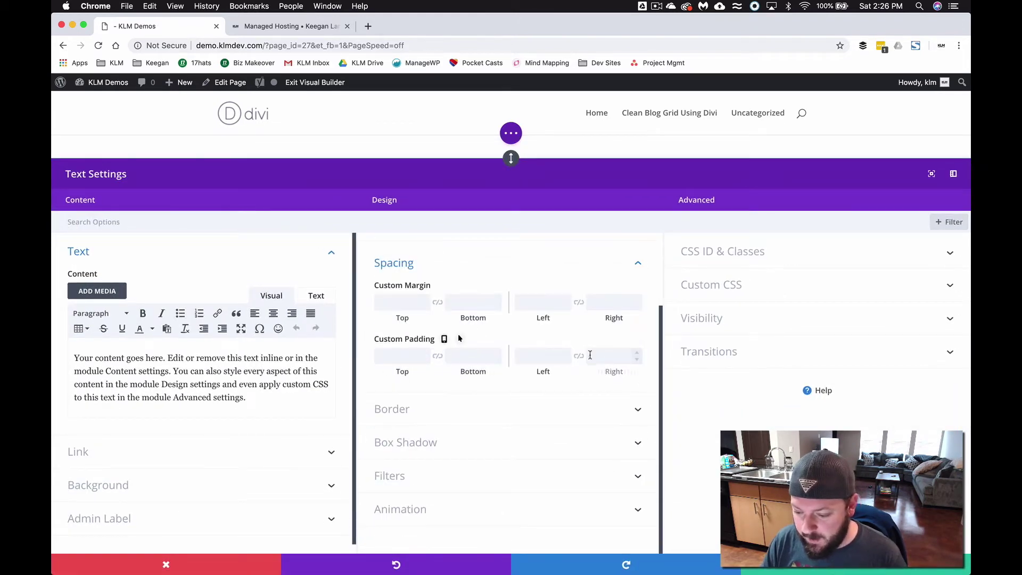
click(567, 360)
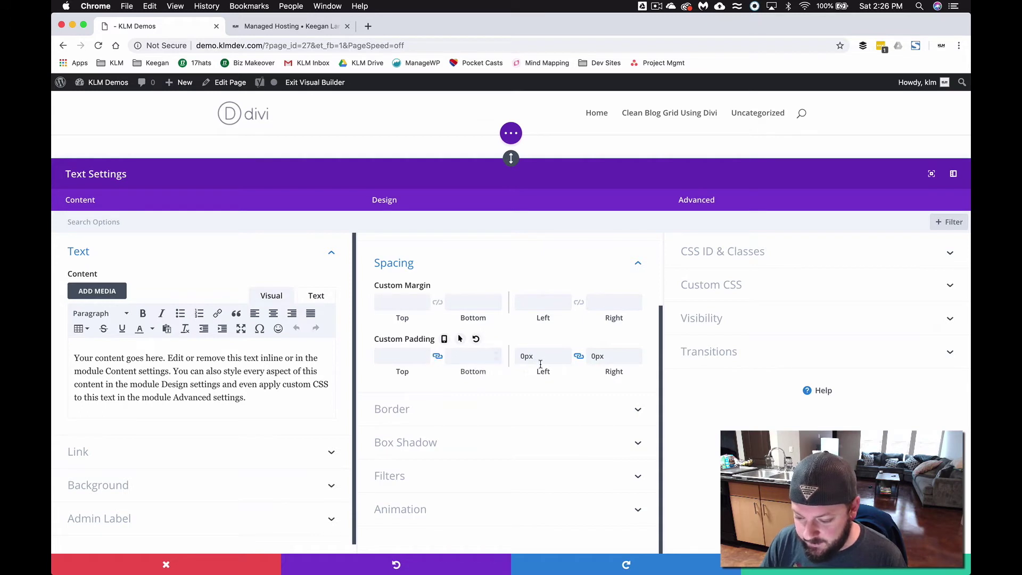
click(523, 356)
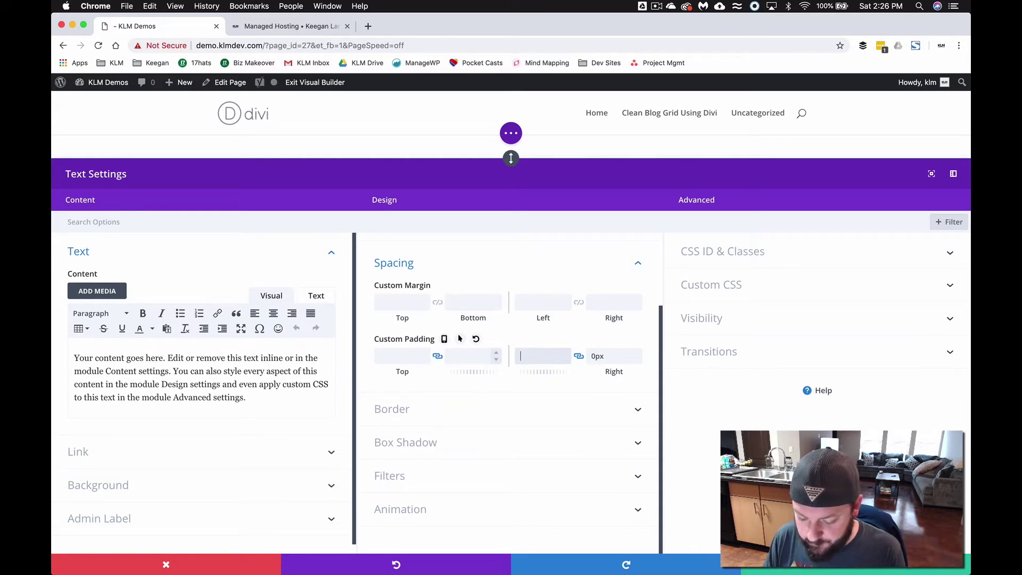
click(394, 355)
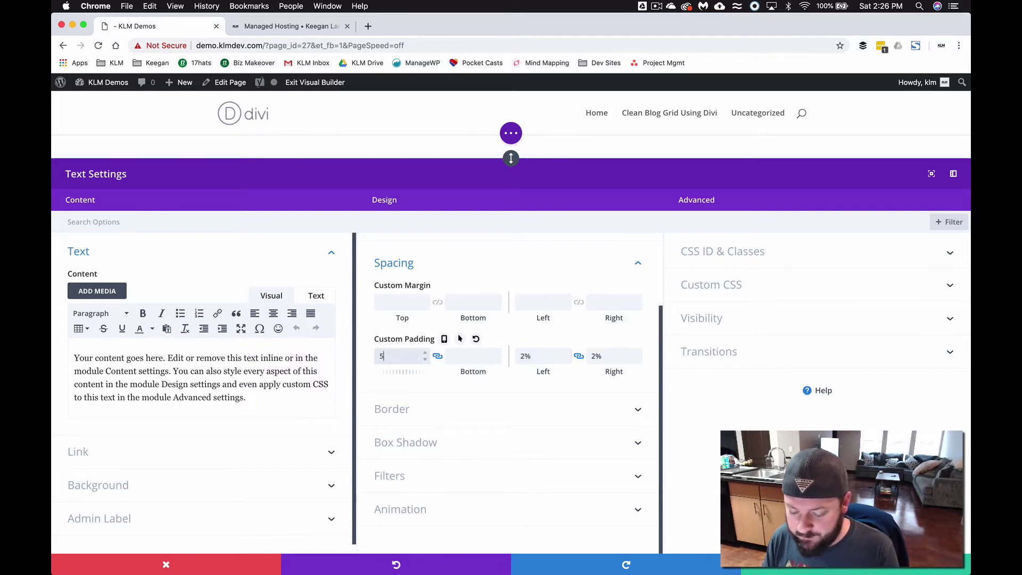
click(852, 564)
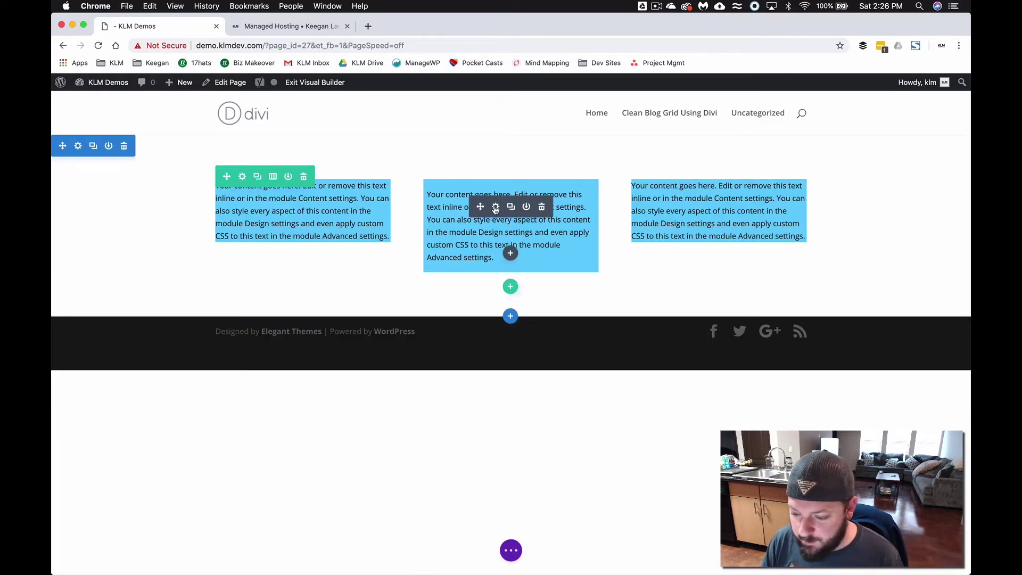
- Set the middle Text module's left and right padding to 5% and save the module
click(496, 207)
click(475, 349)
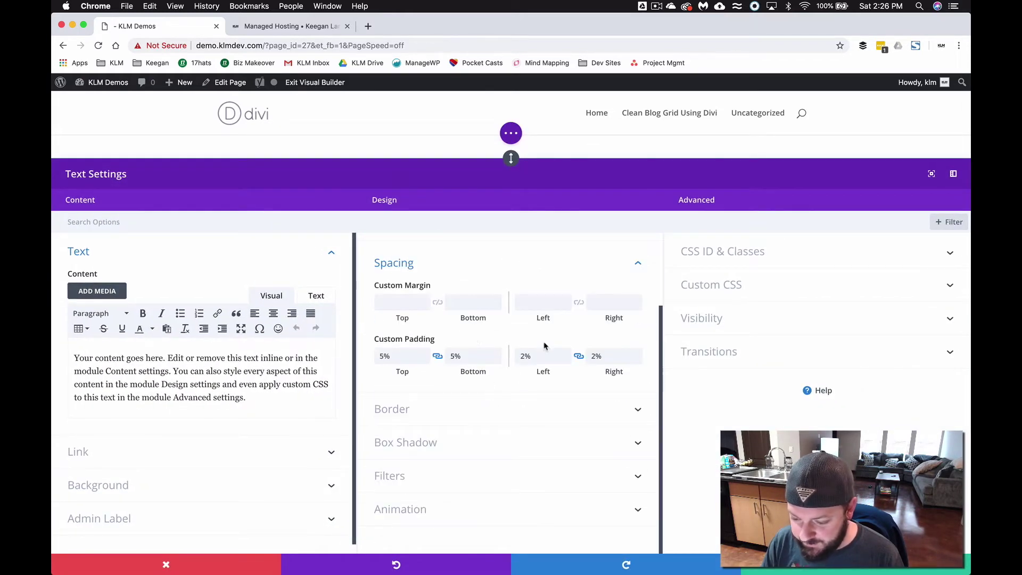
drag(527, 356, 499, 356)
text(5)
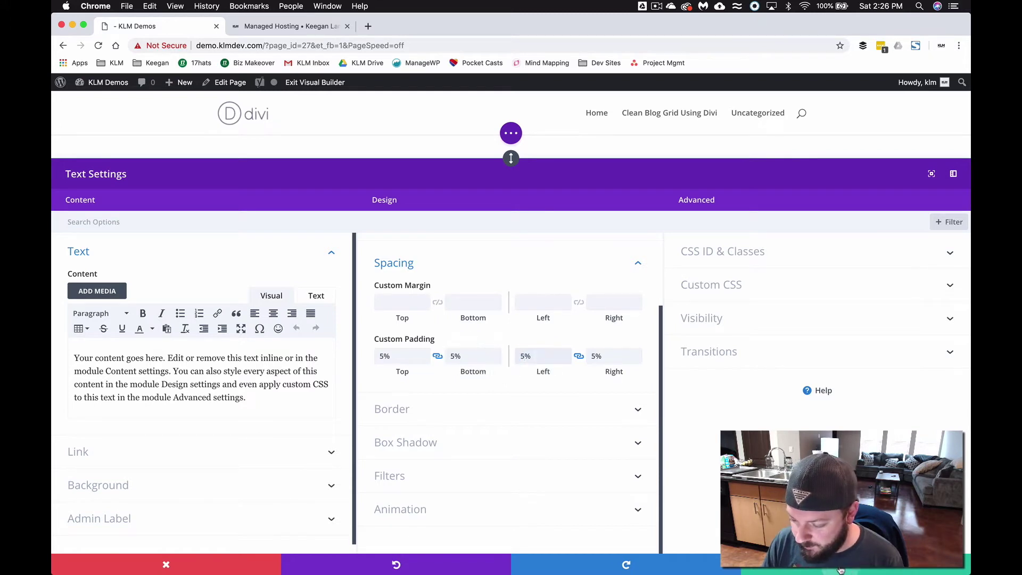
click(840, 570)
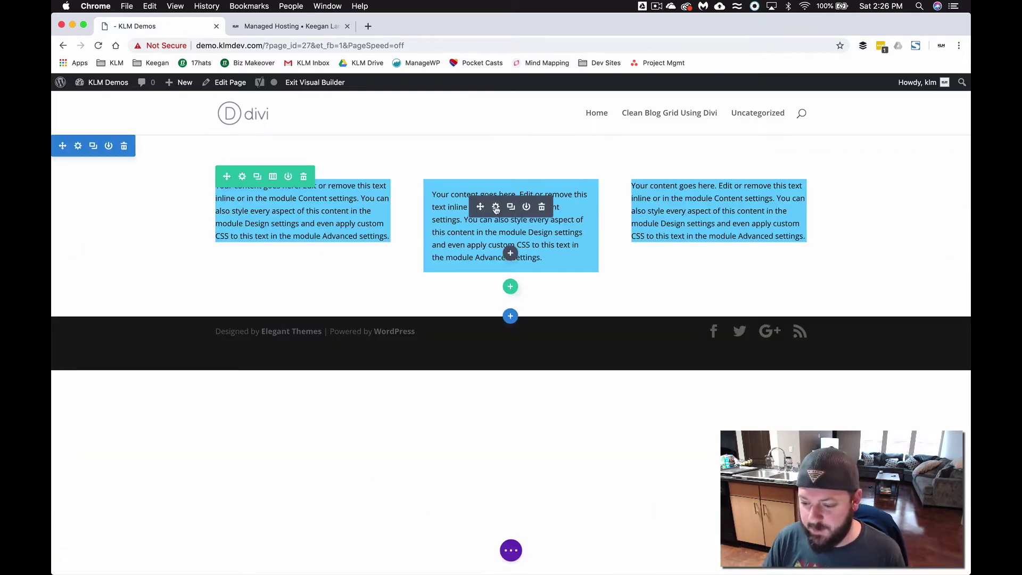
- Round all corners of the middle Text module to 10px and save the settings
click(497, 207)
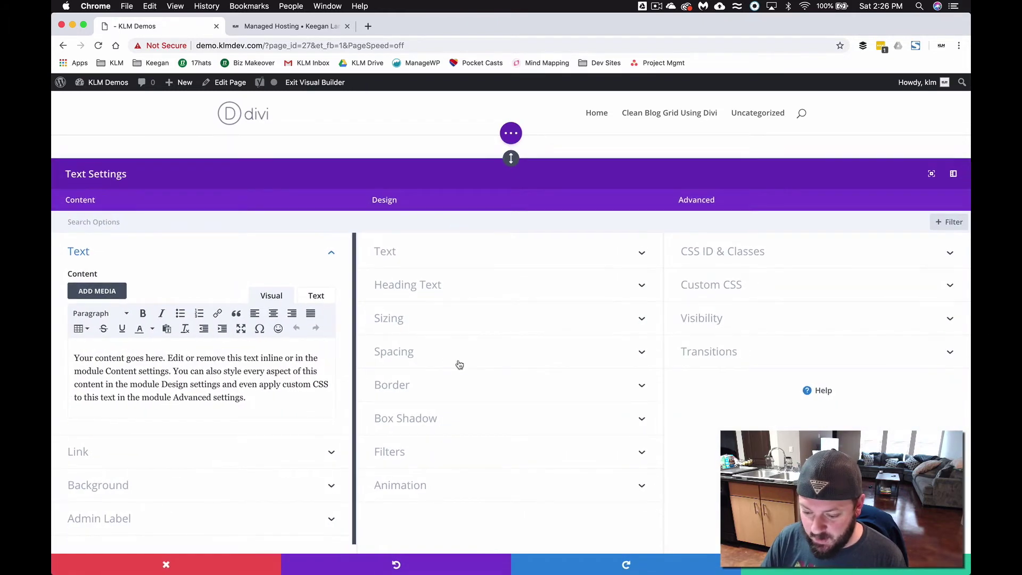
click(434, 384)
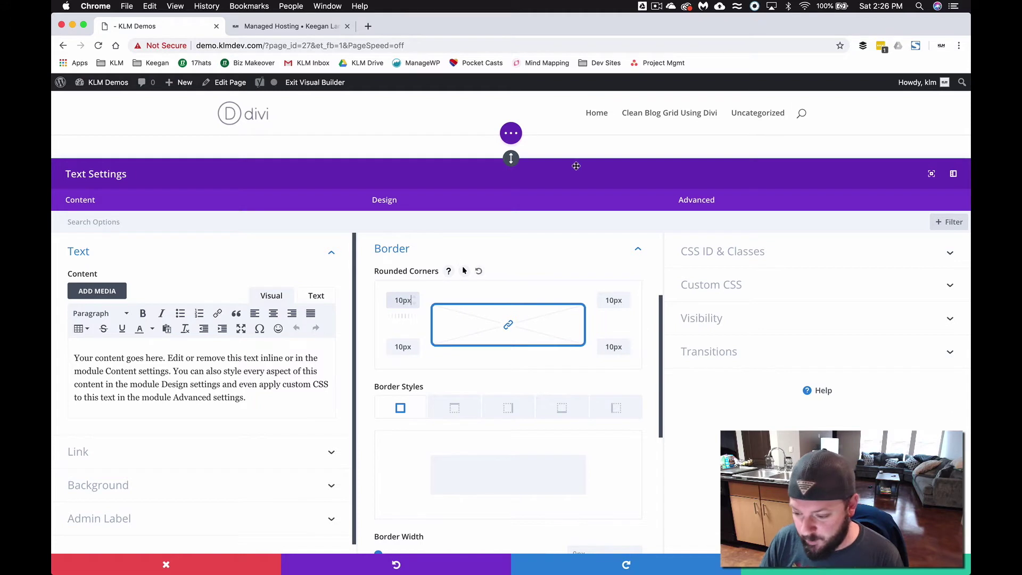
key(Return)
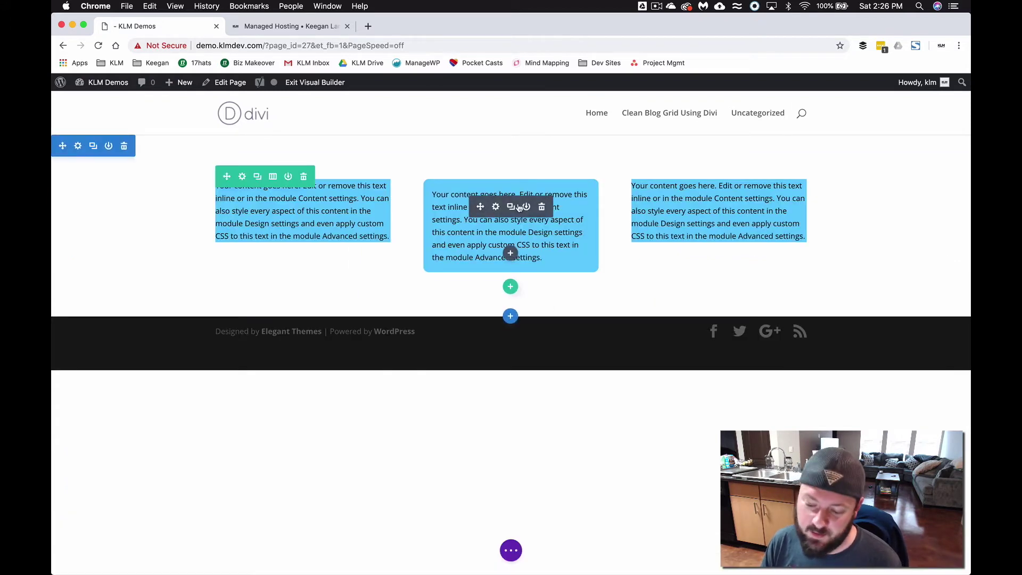
- Open the middle Text module's settings, leave the expanded view, and dock the settings window beside the page
click(496, 208)
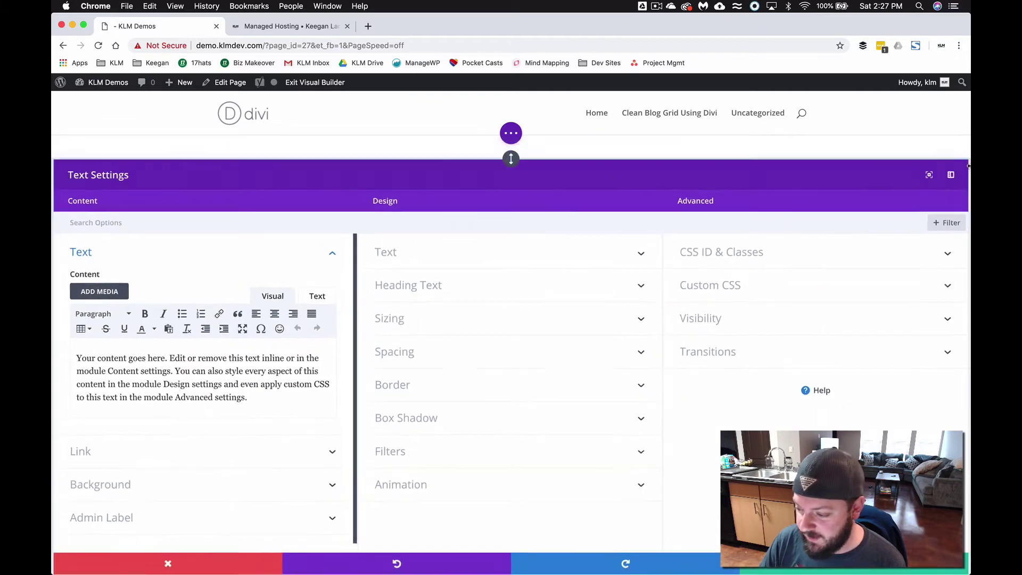
click(932, 175)
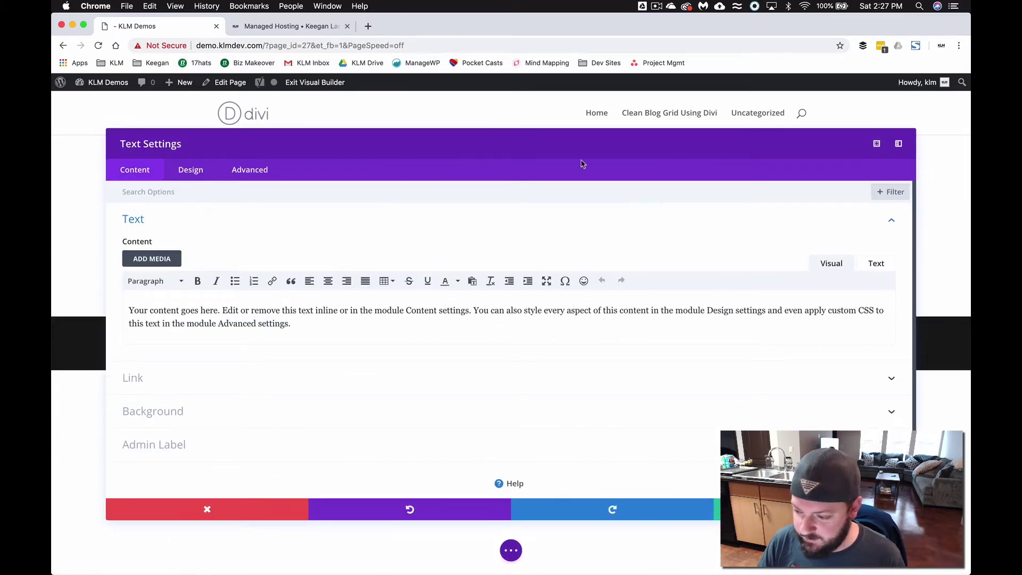
click(899, 144)
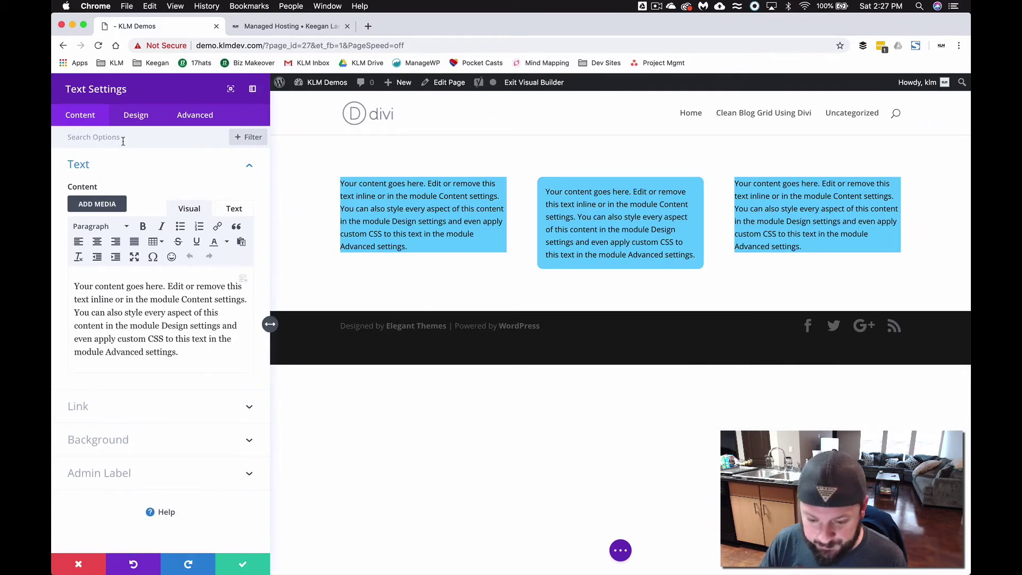
- Set the middle Text module's text font style to uppercase
click(137, 115)
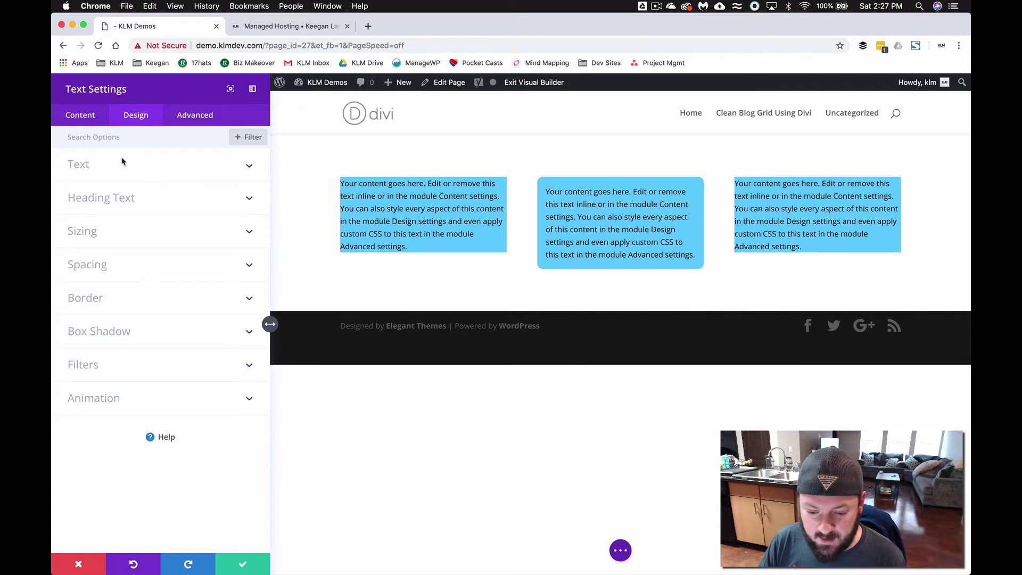
click(121, 175)
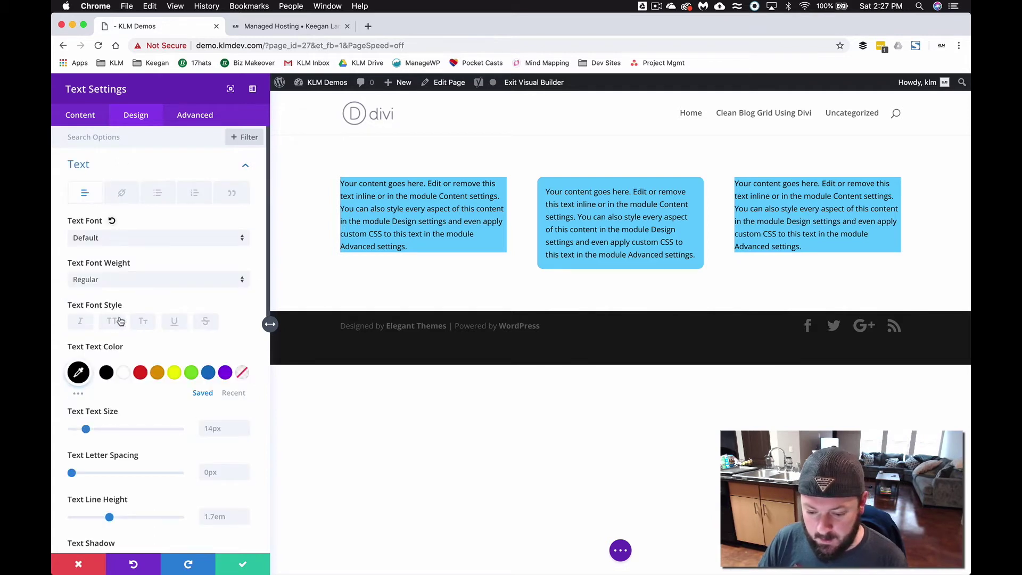
click(119, 321)
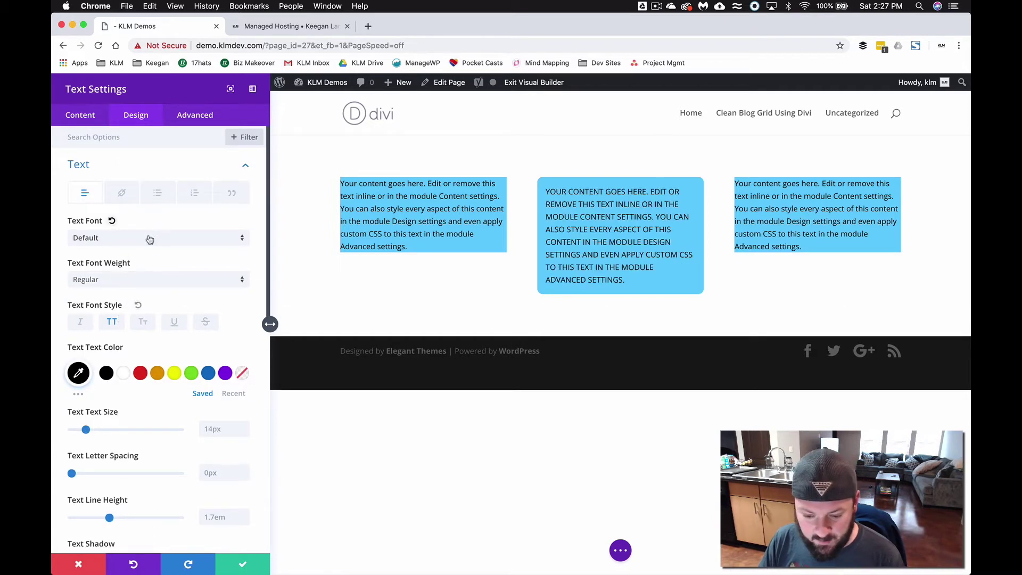
scroll(127, 283, down, 3)
scroll(127, 283, down, 1)
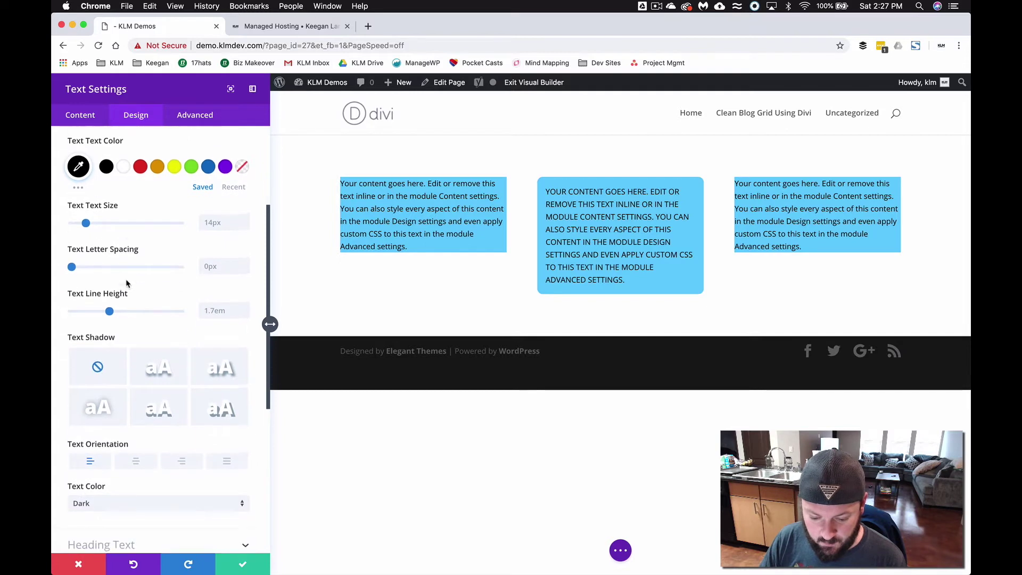
- Compare centered and justified text orientation in the middle Text module, and leave it centered
click(140, 461)
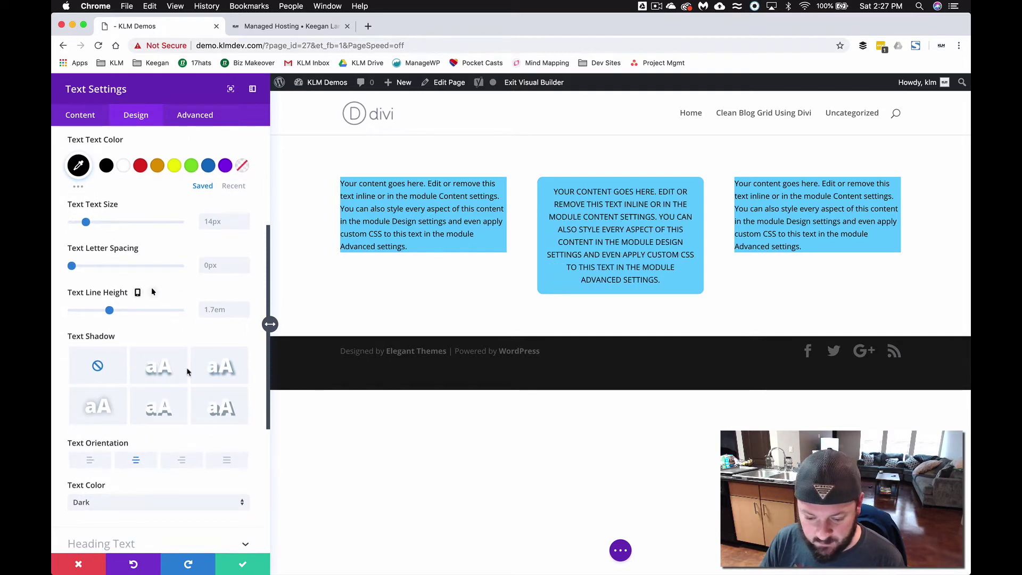
click(228, 463)
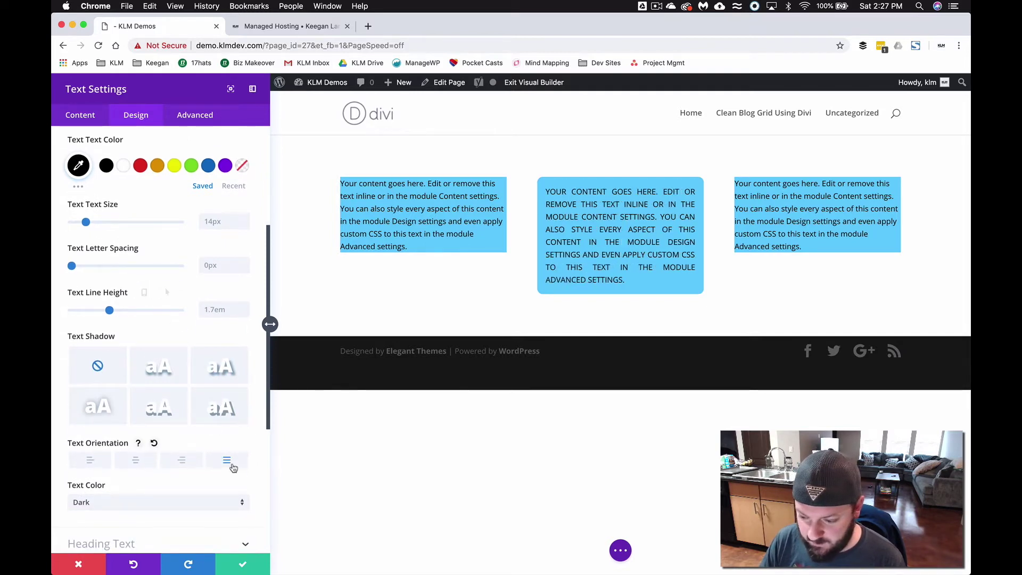
click(139, 462)
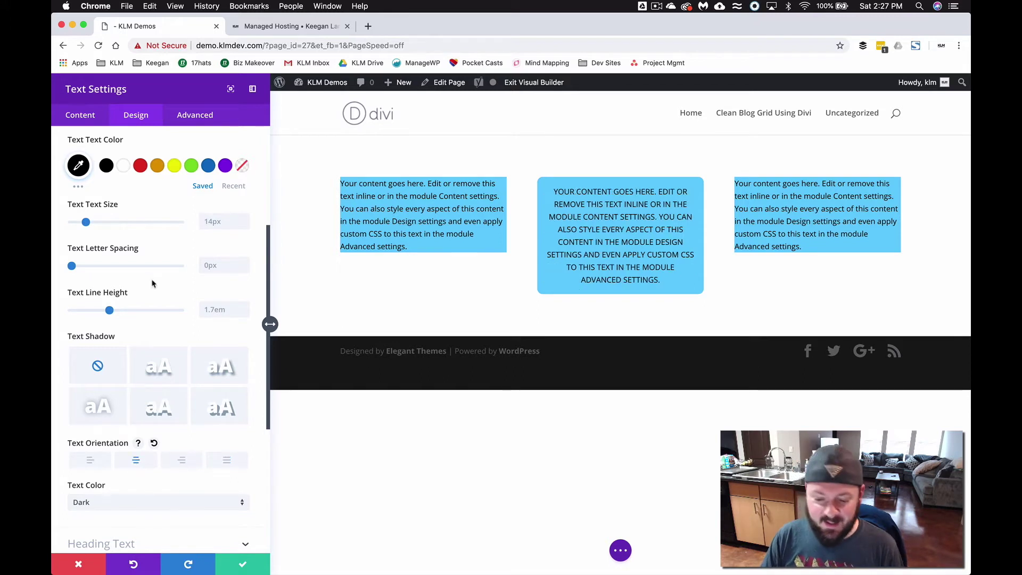
- Set the middle Text module's custom padding to 10% on all four sides
scroll(152, 284, up, 5)
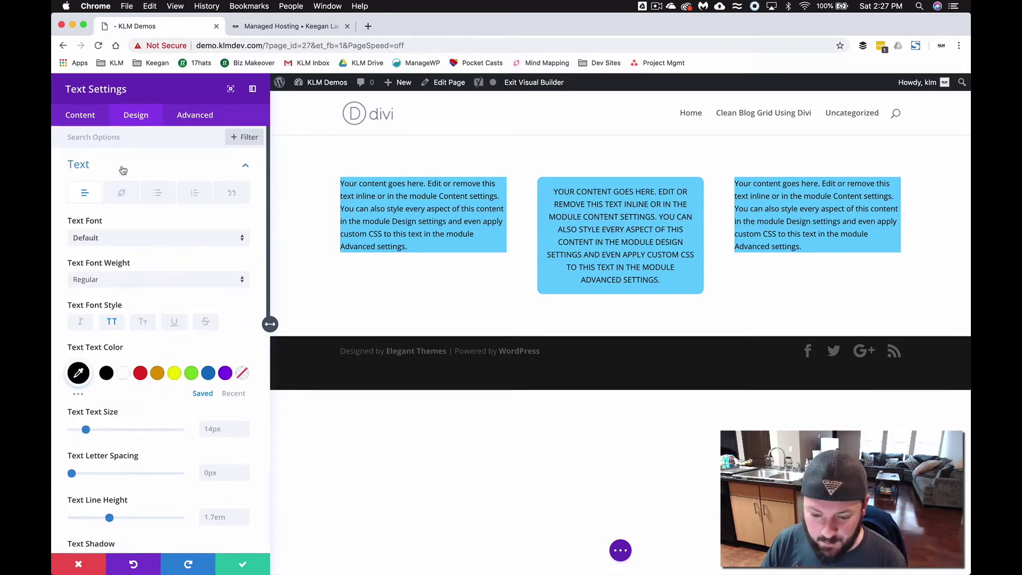
click(122, 169)
click(127, 268)
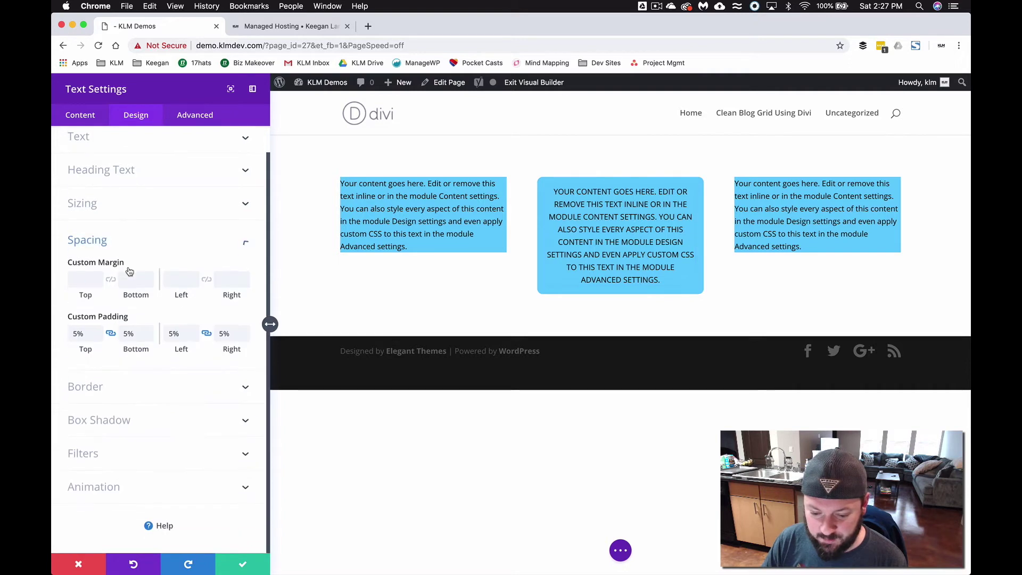
drag(173, 334, 141, 334)
text(10)
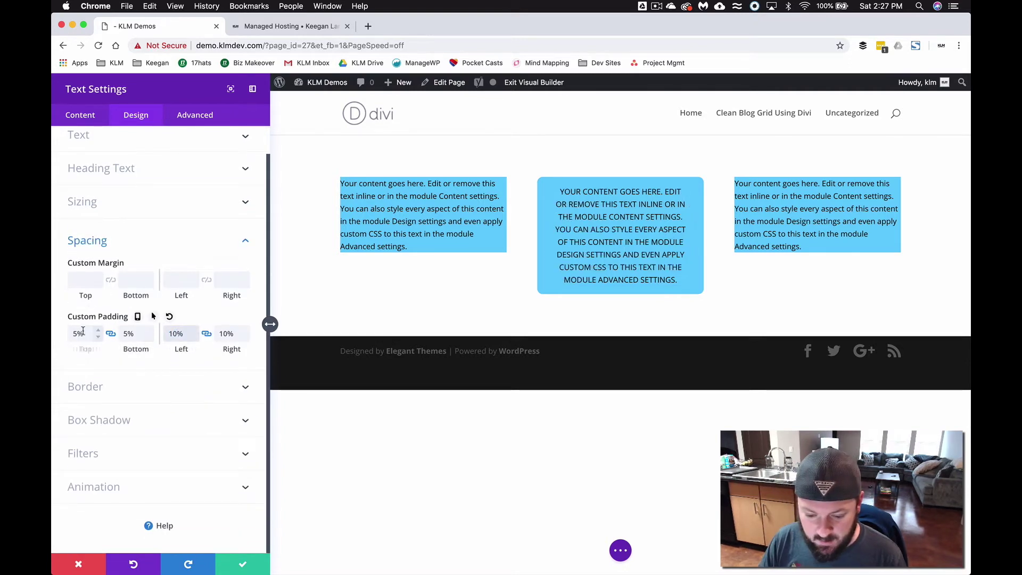
mouse_move(52, 334)
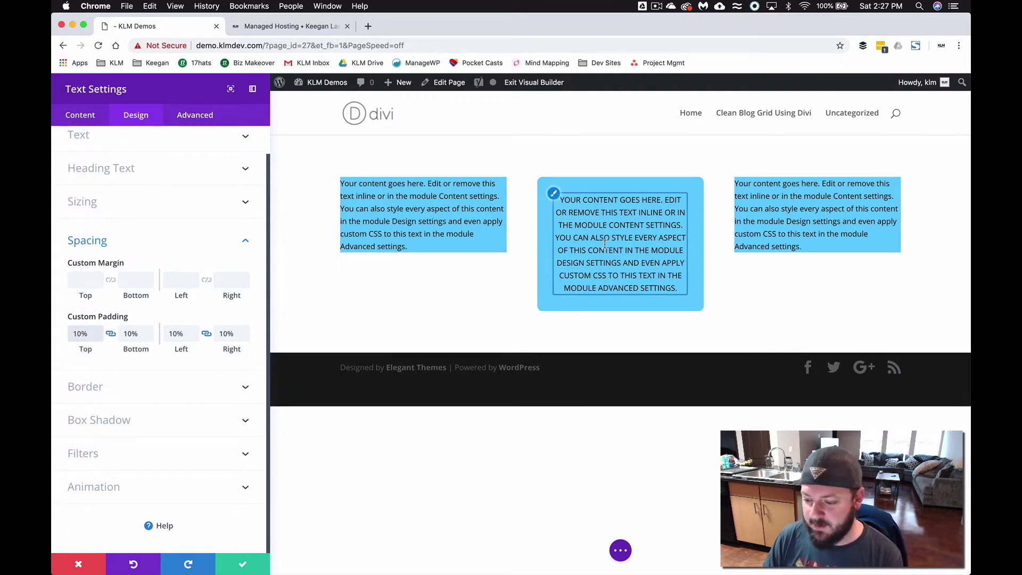
- Set the middle Text module's text font weight to Semi Bold and save the module
scroll(176, 162, up, 2)
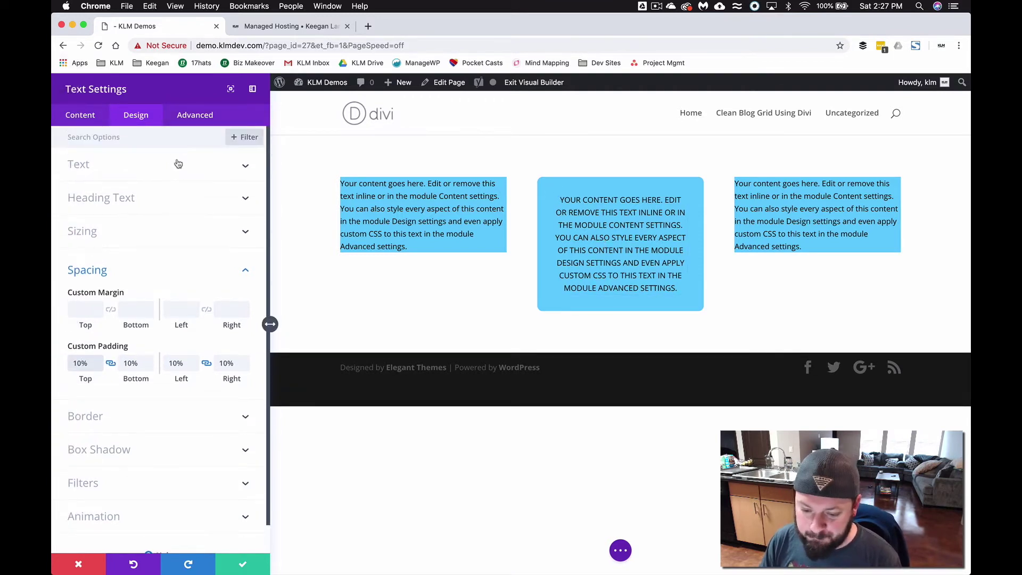
click(147, 277)
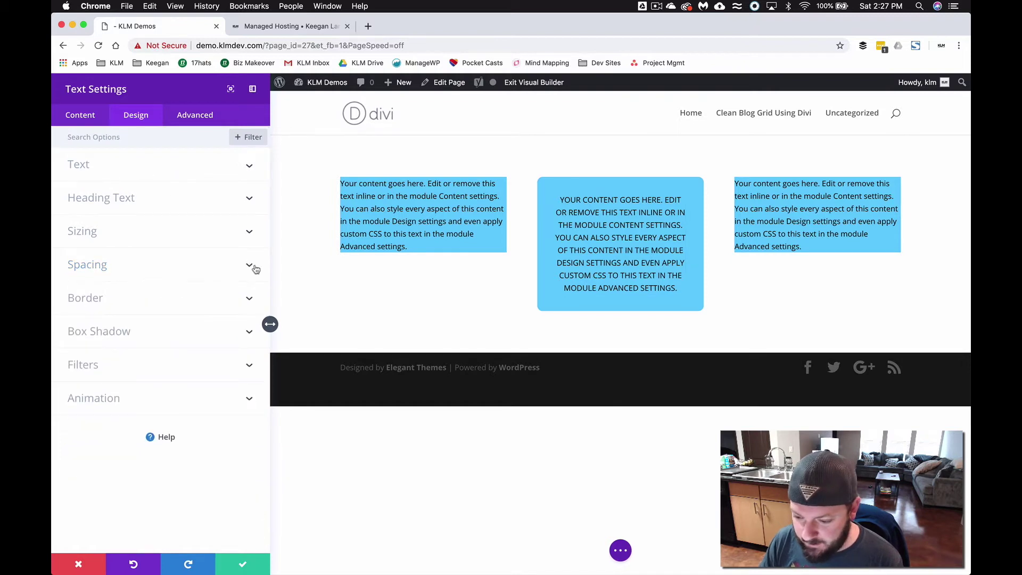
click(124, 165)
scroll(119, 262, down, 1)
click(114, 260)
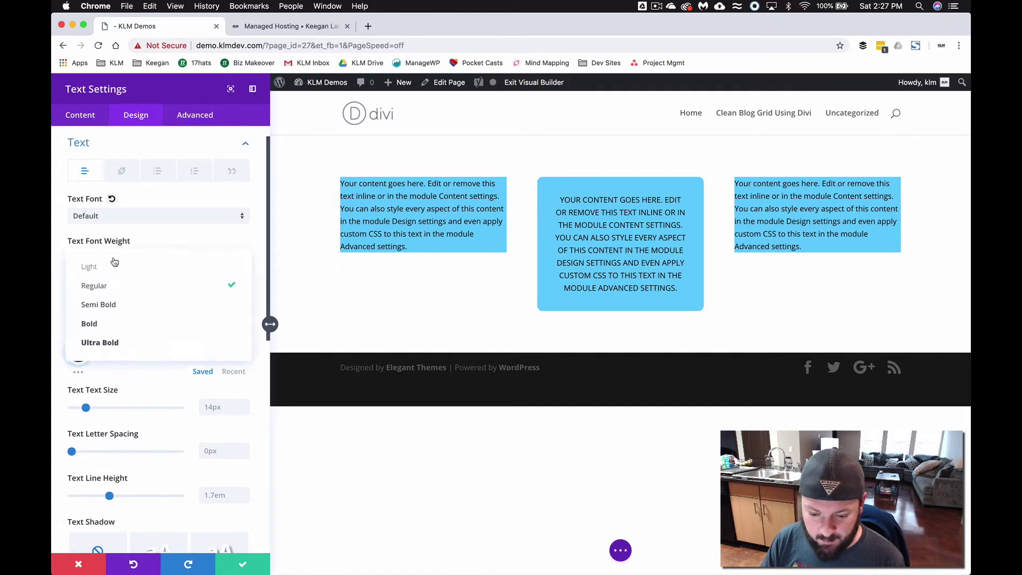
click(106, 305)
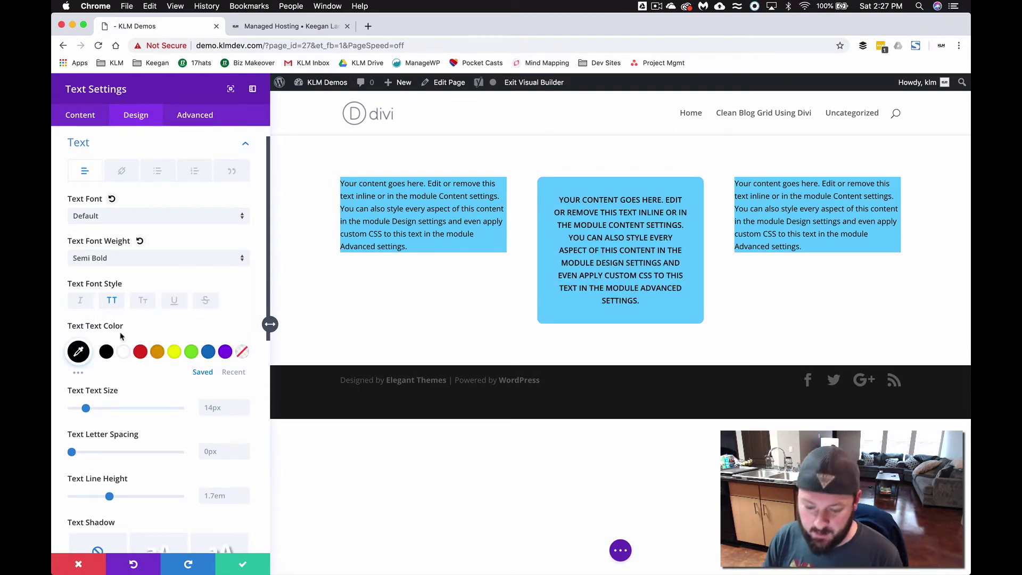
click(246, 565)
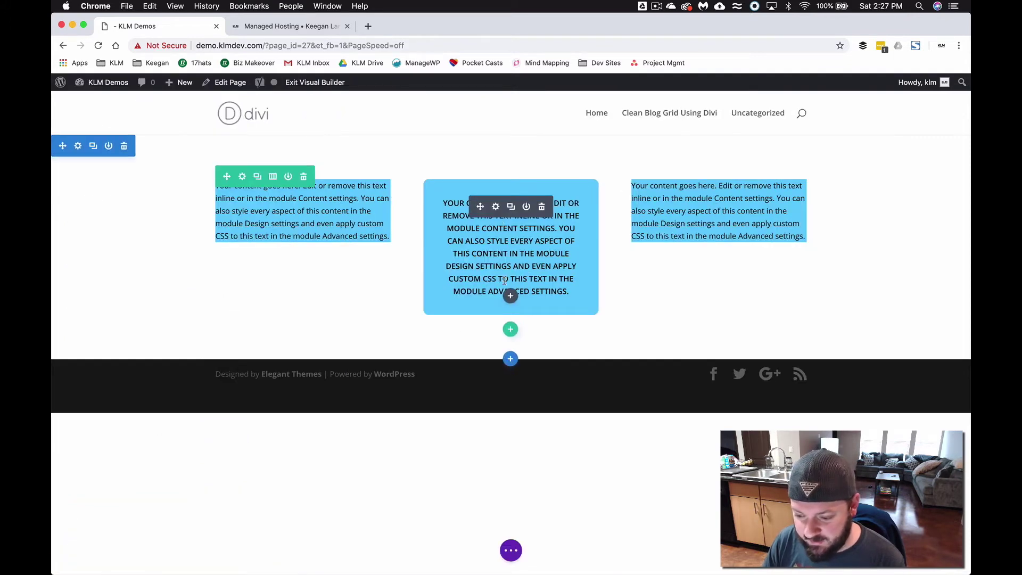
- Insert a Button module below the middle Text module and save it with its default settings
click(511, 297)
text(button)
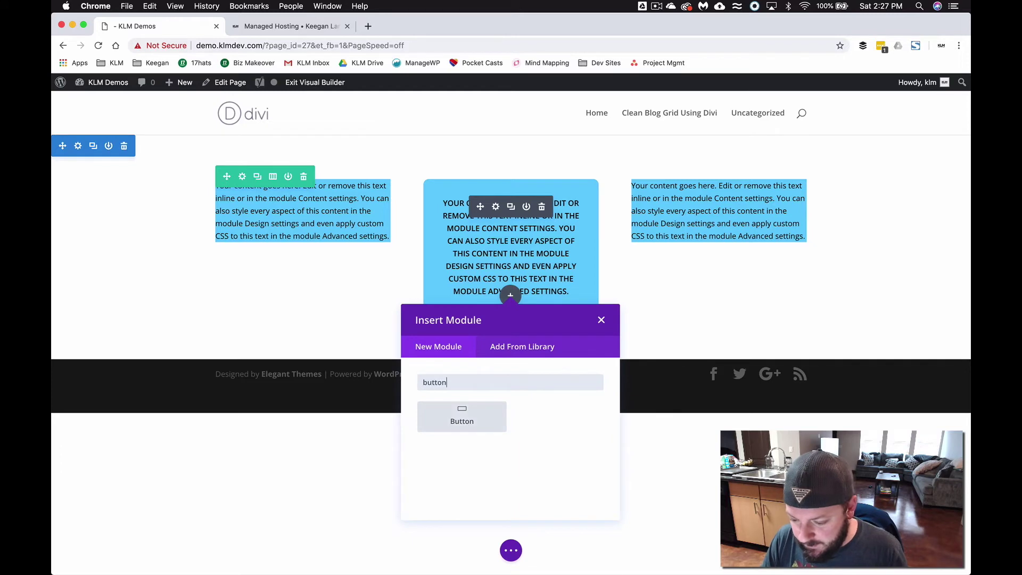
click(462, 417)
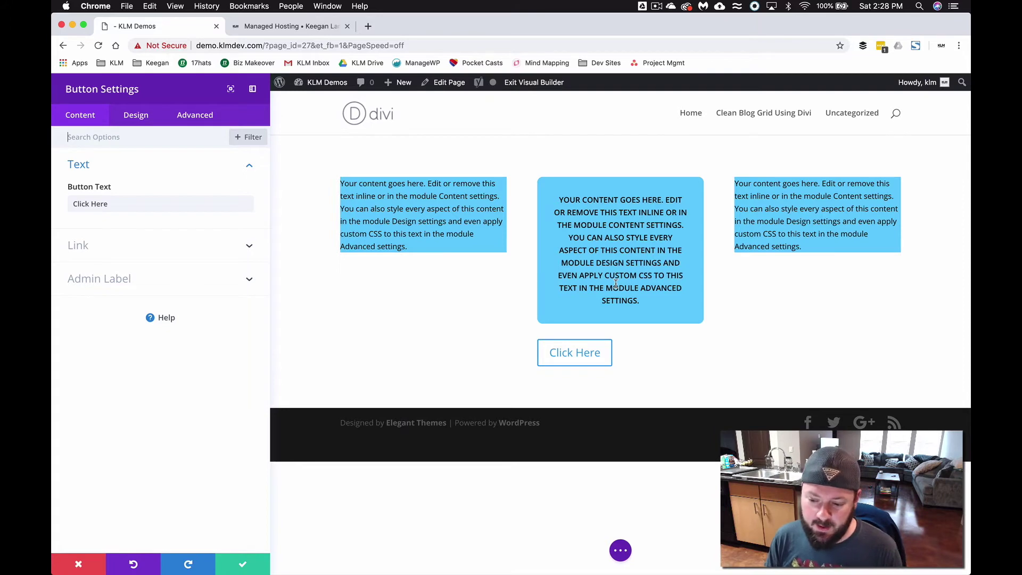
click(243, 564)
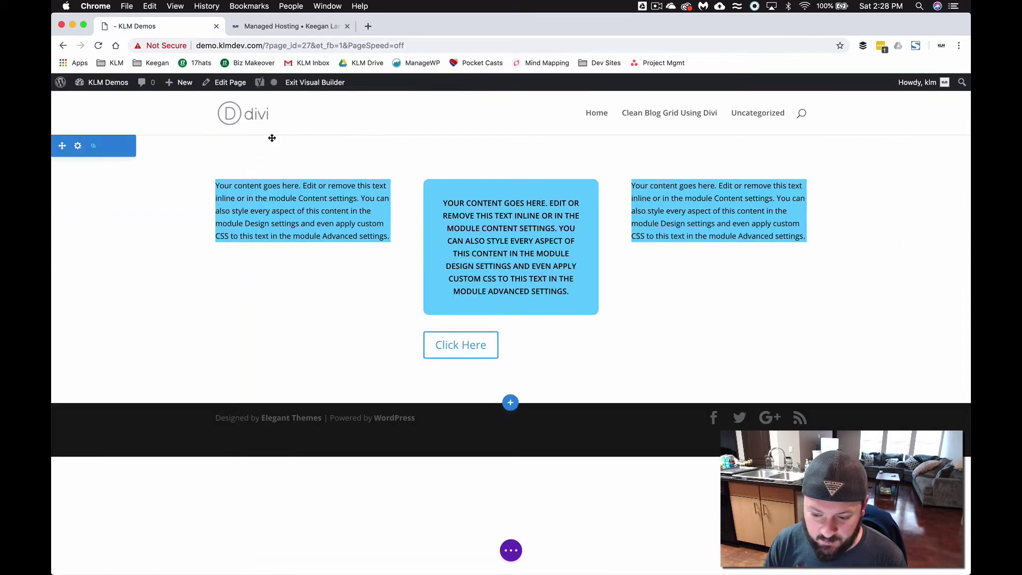
- Check the box shadow options in the row's design settings, and delete the Button module below the middle text box
click(243, 176)
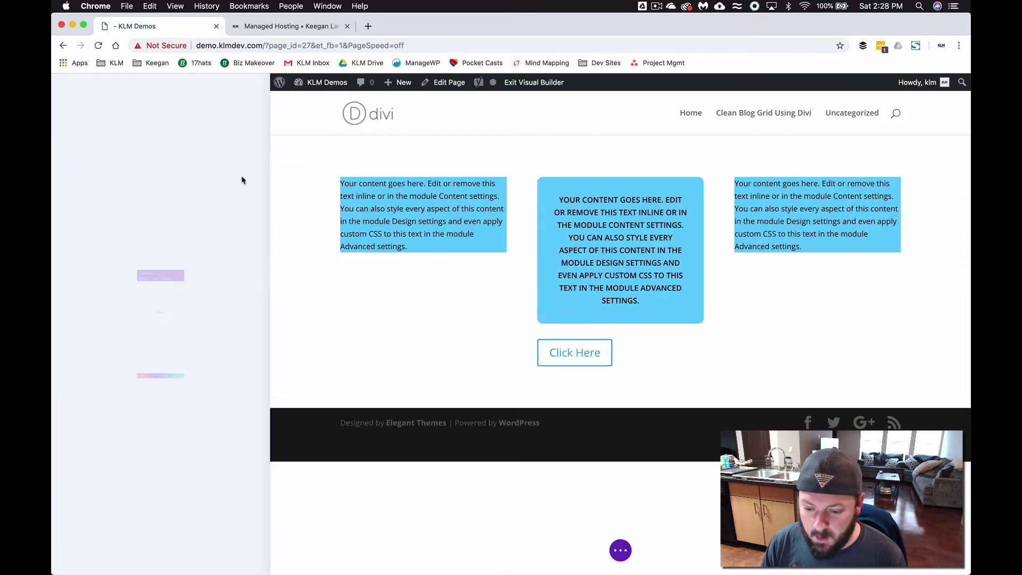
click(137, 116)
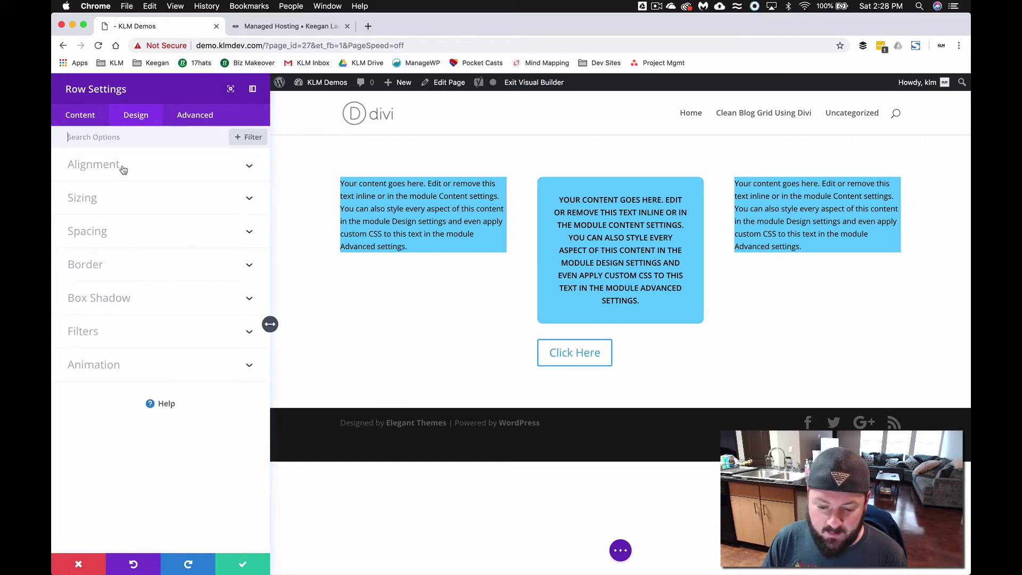
click(86, 295)
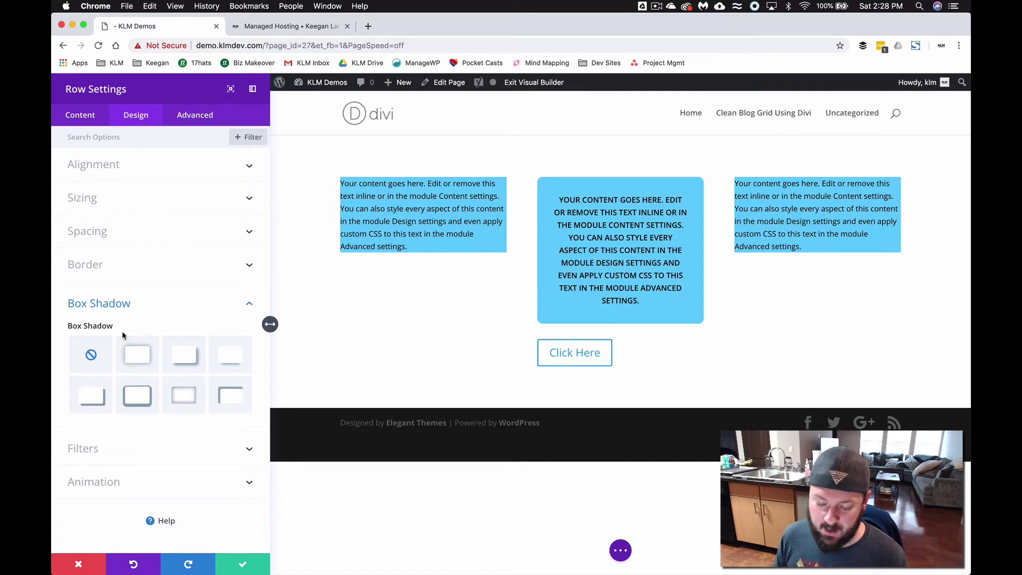
click(229, 570)
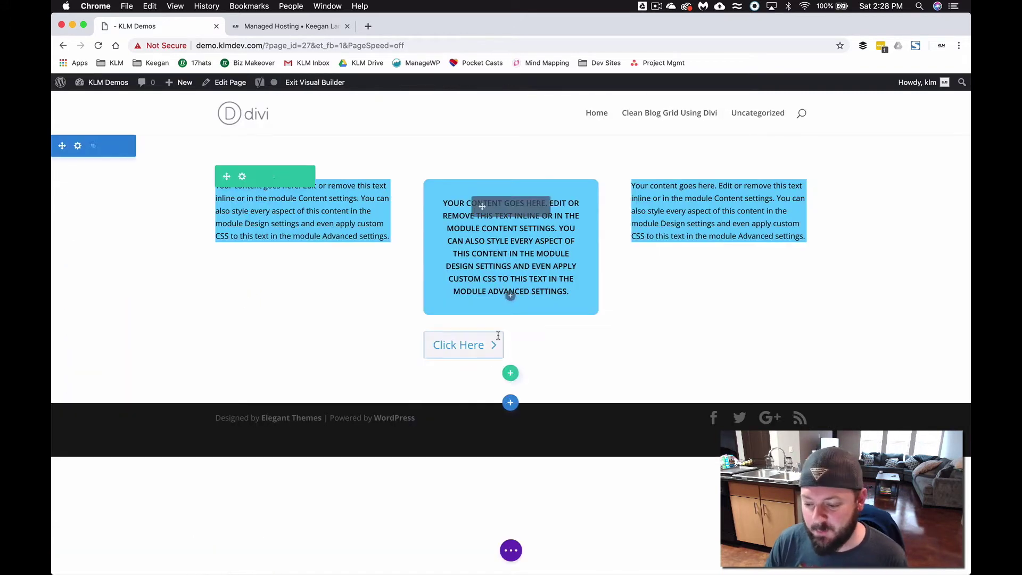
click(541, 337)
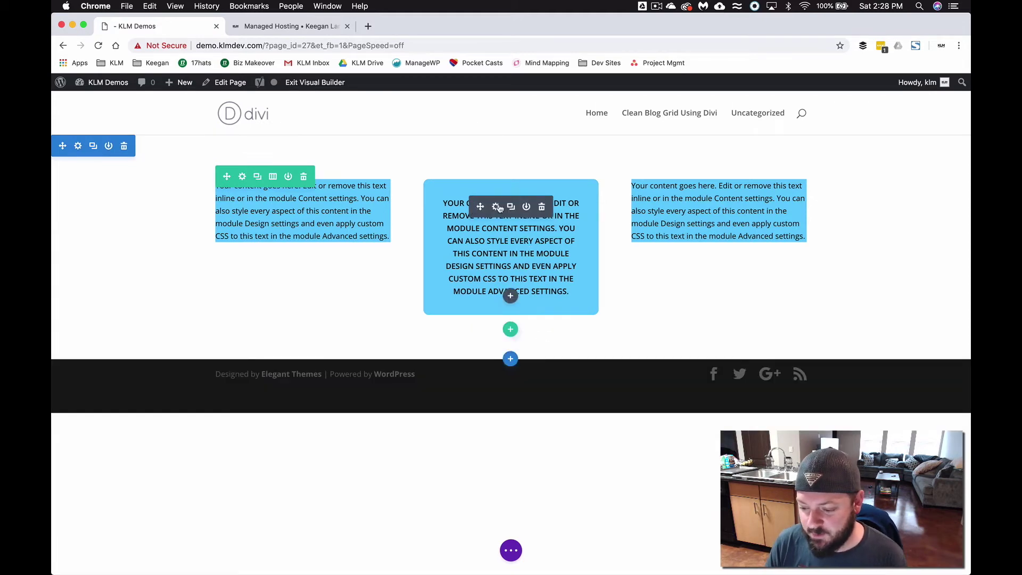
click(496, 208)
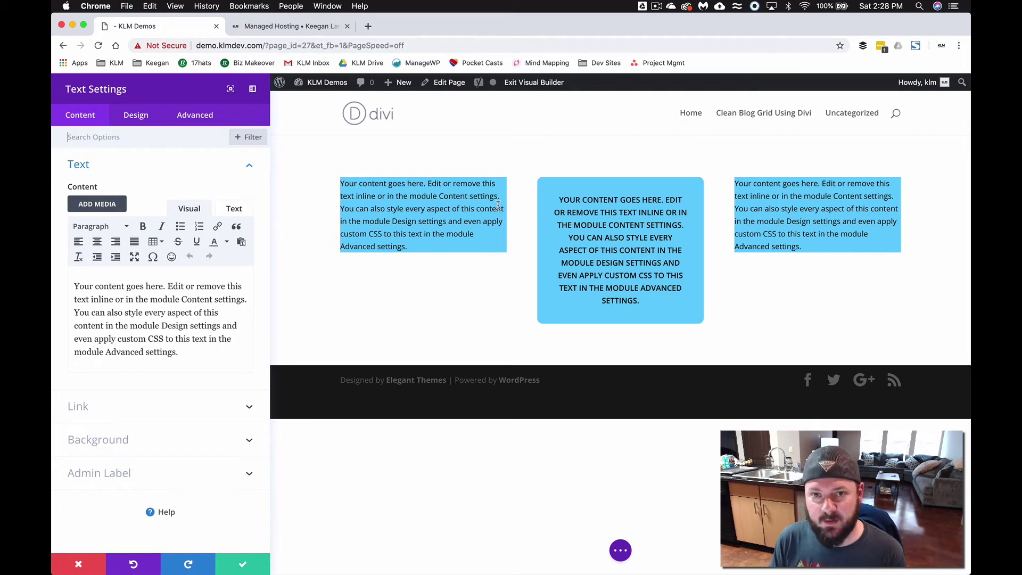
click(132, 407)
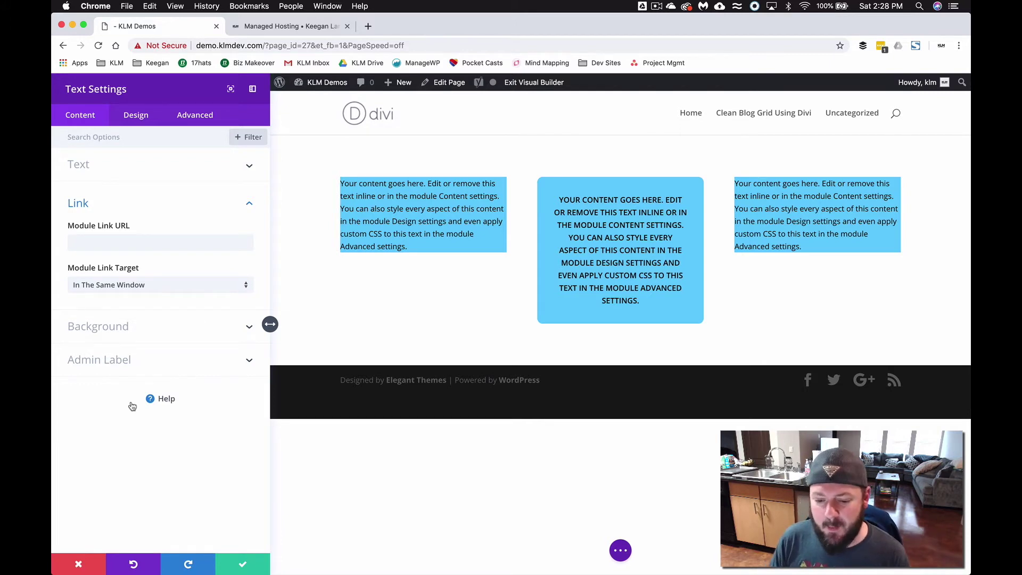
click(120, 241)
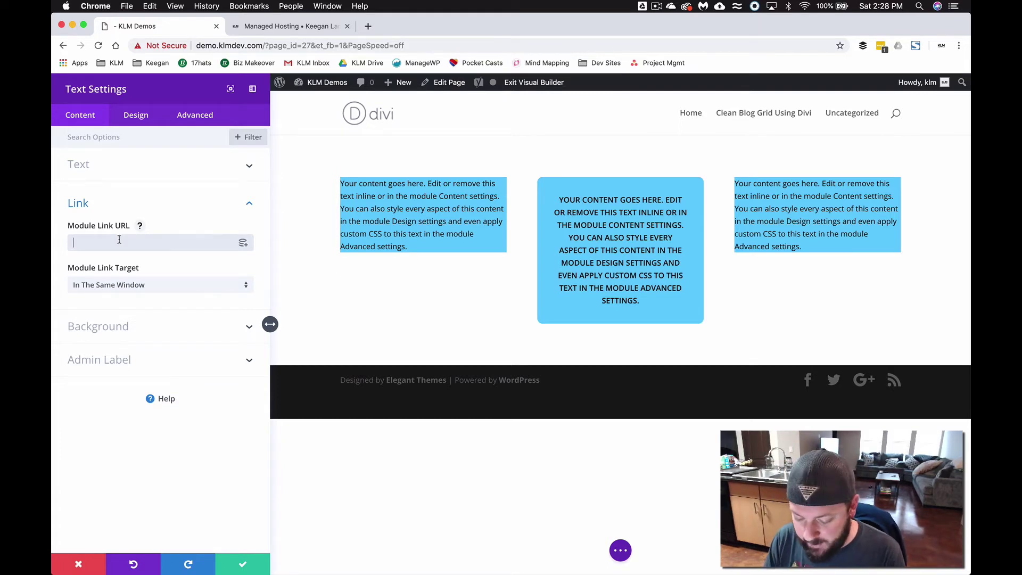
text(https://keegananiermedia.com)
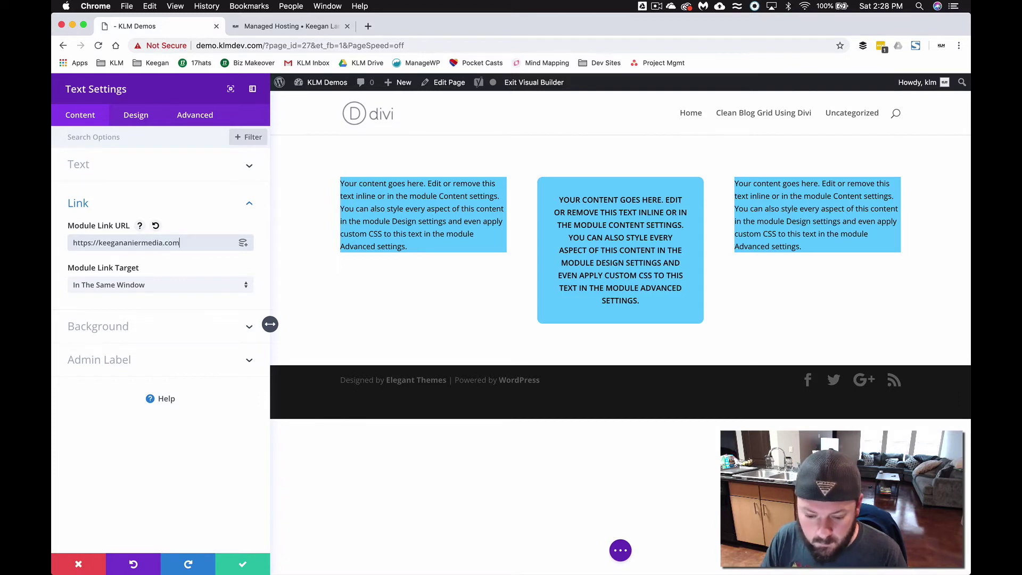
click(159, 285)
click(101, 313)
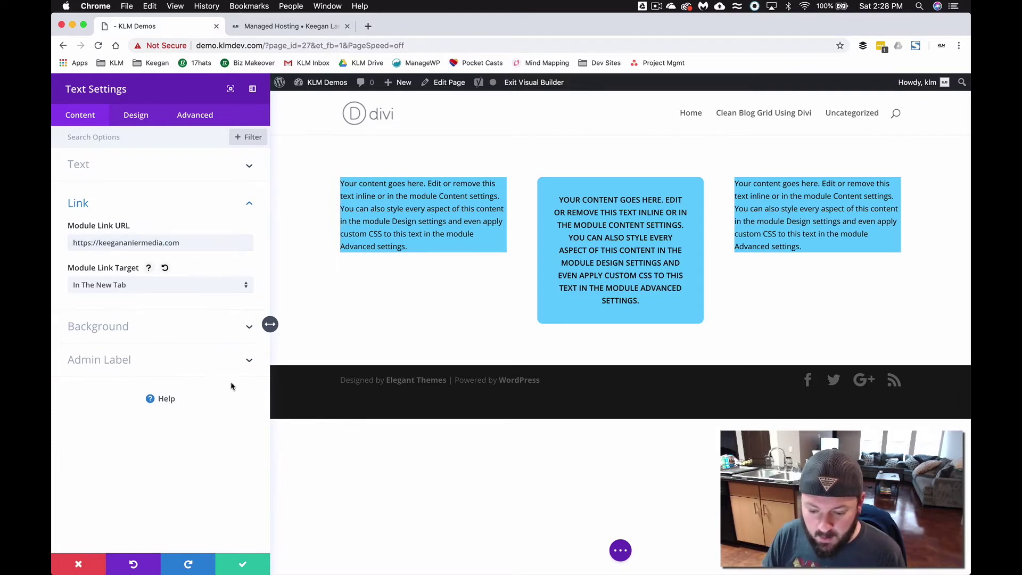
click(239, 563)
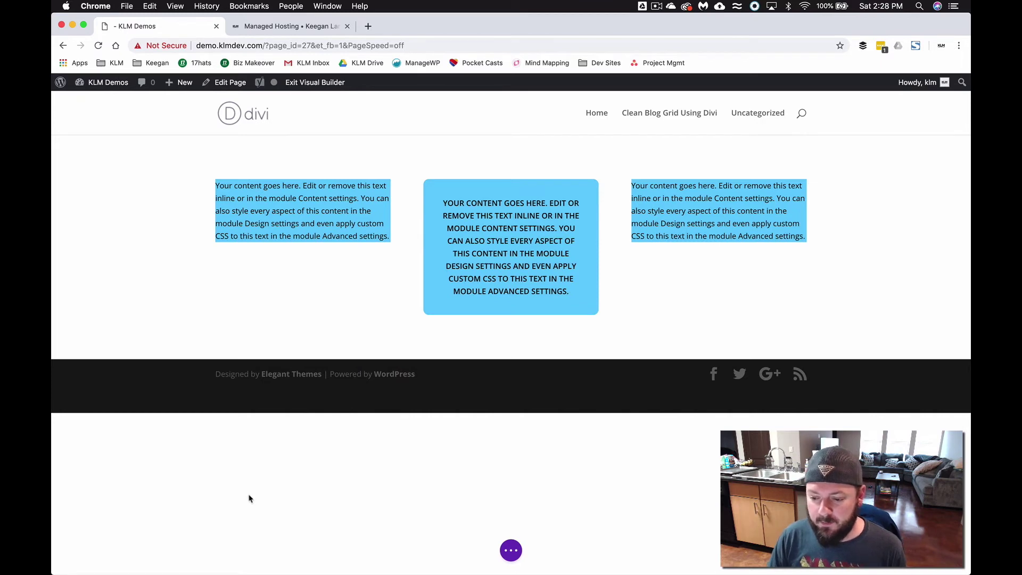
- Exit the Visual Builder, test the middle text box's link on the live page, and close the tab it opens
click(512, 552)
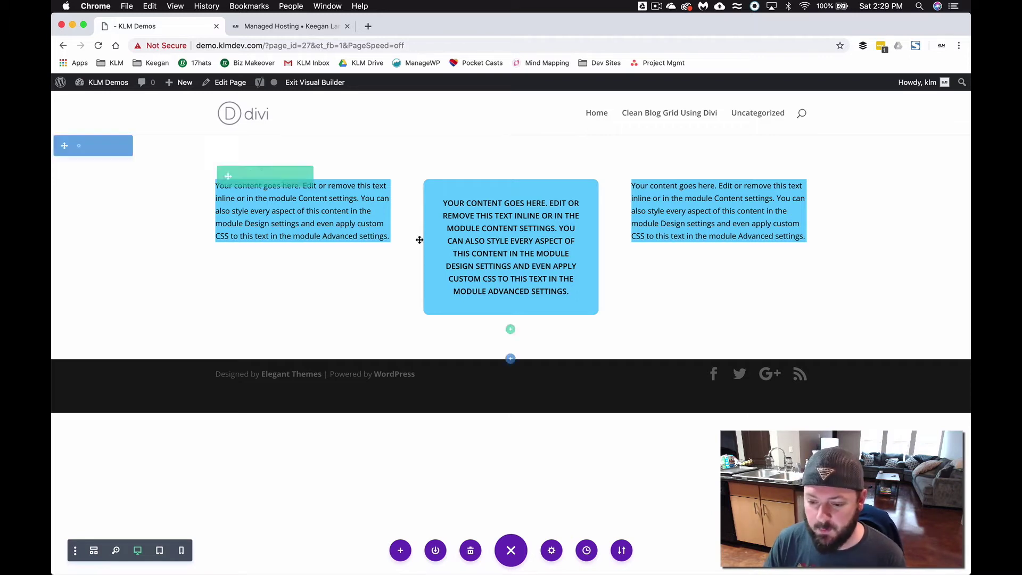
click(309, 85)
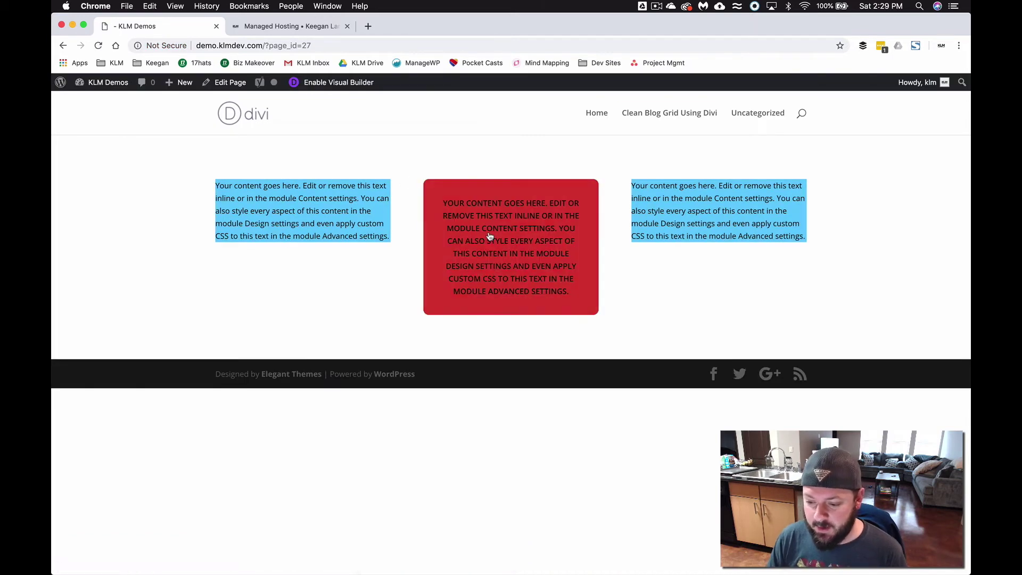
click(490, 236)
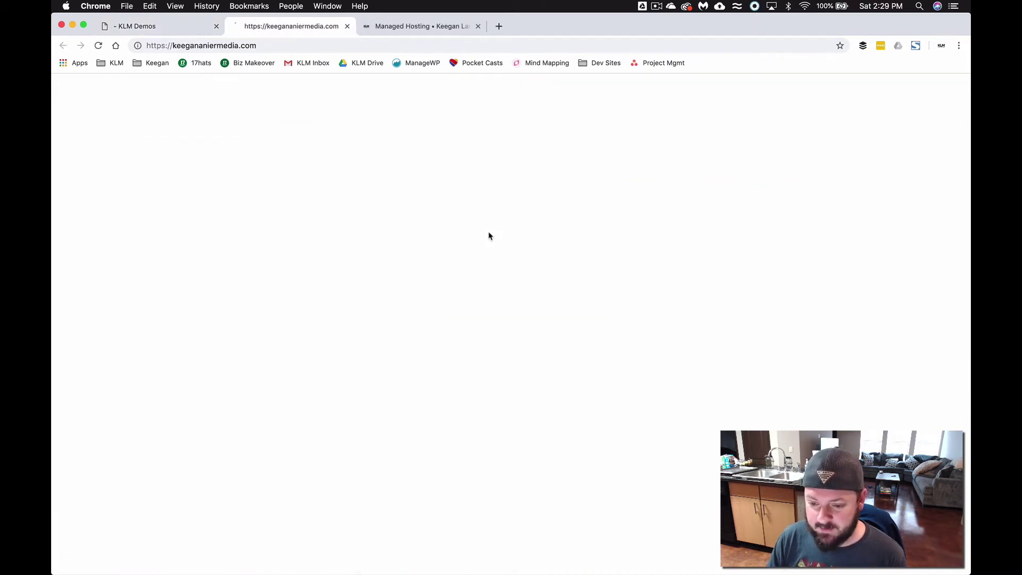
click(347, 26)
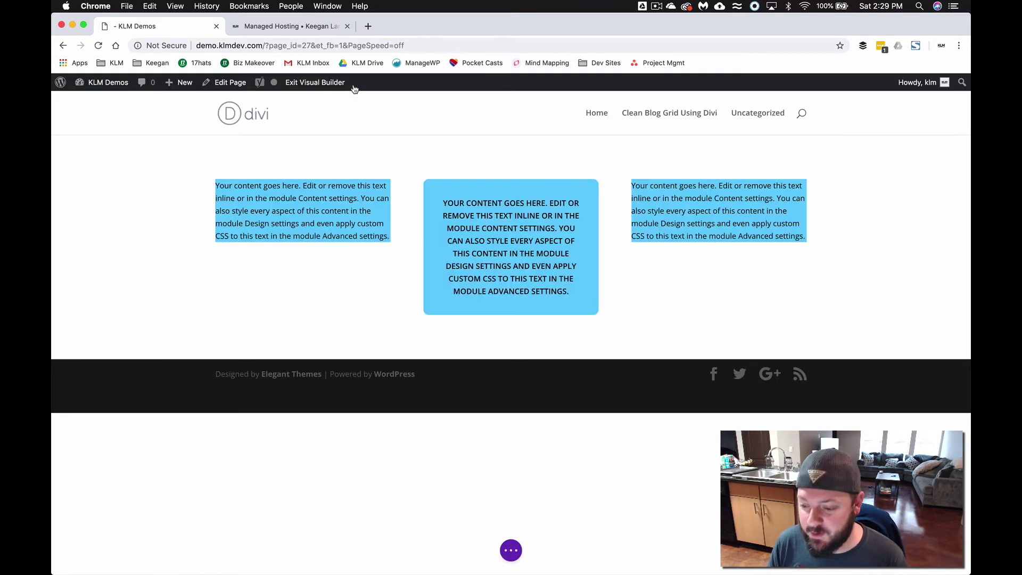
- Set the middle Text module's transition duration to 700ms, change its transition speed curve, and save the module
mouse_move(498, 311)
click(497, 207)
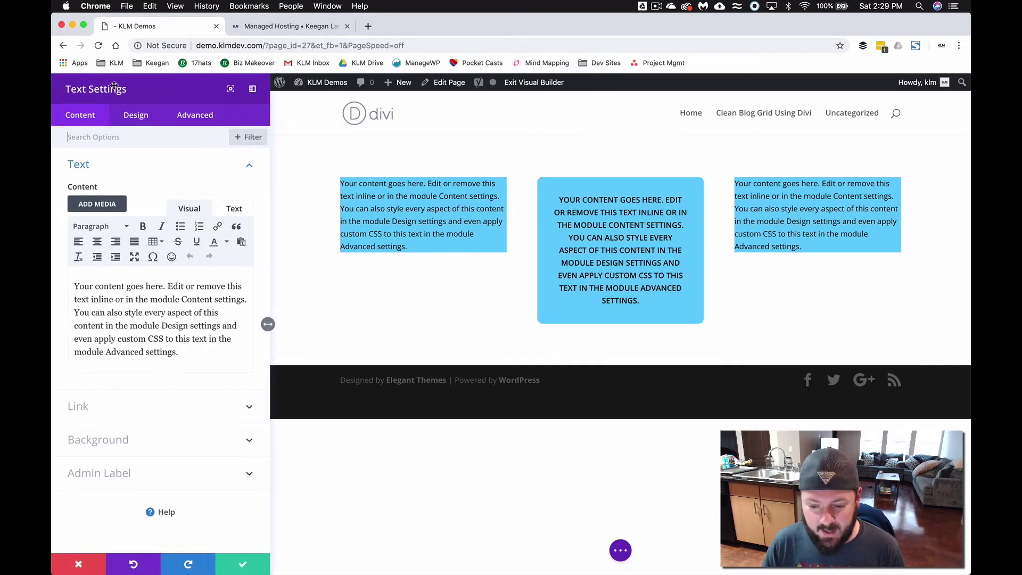
click(194, 118)
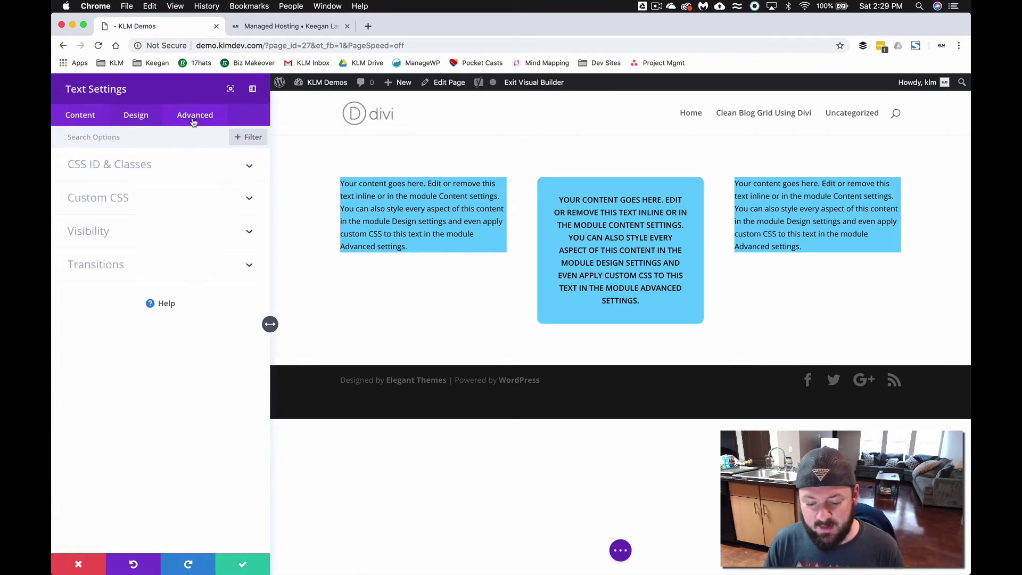
click(123, 269)
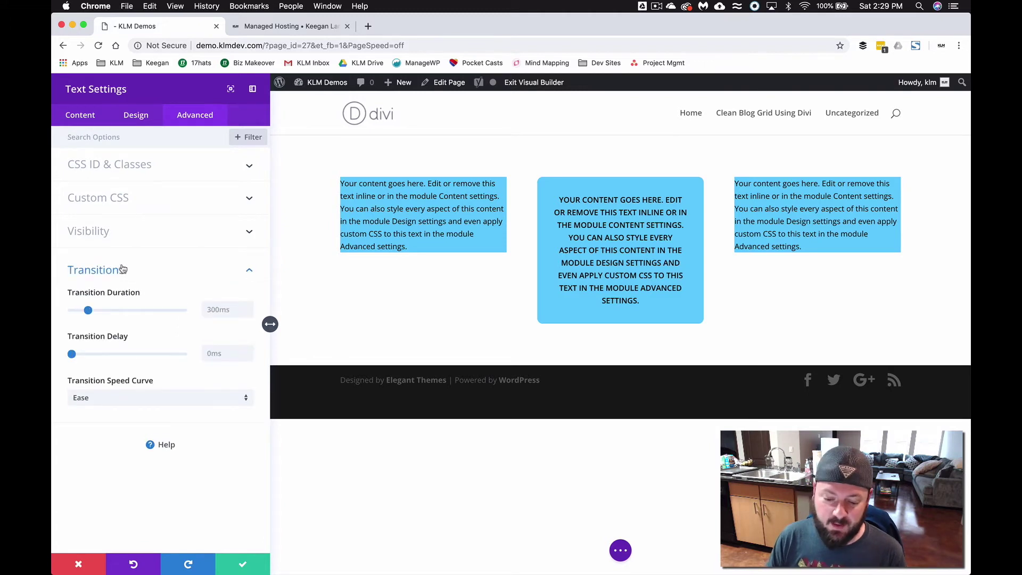
drag(89, 313, 112, 314)
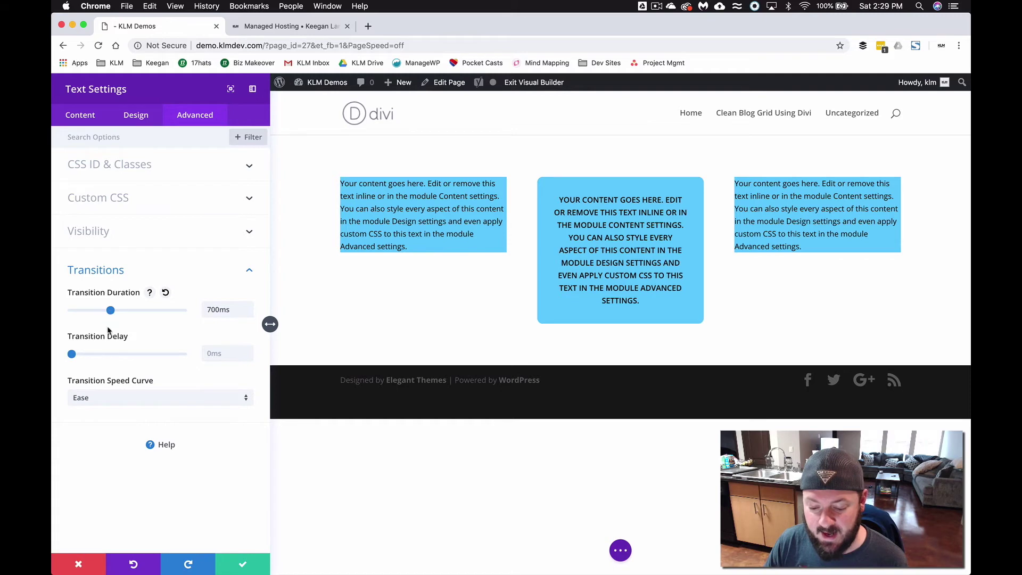
click(105, 404)
click(92, 461)
click(242, 564)
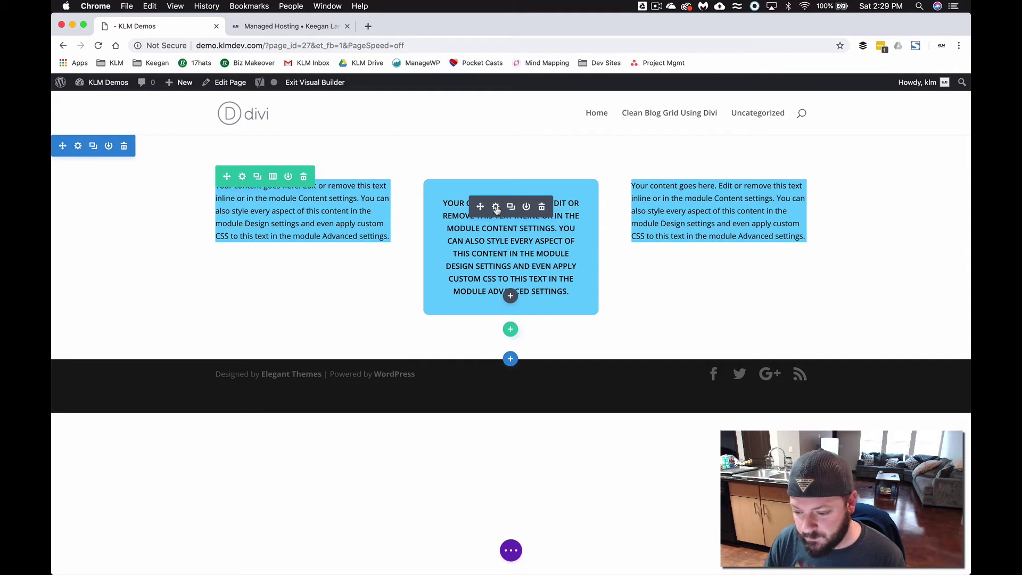
- Add the Heading 2 line "Call To Action" above the body text of the middle Text module
click(496, 208)
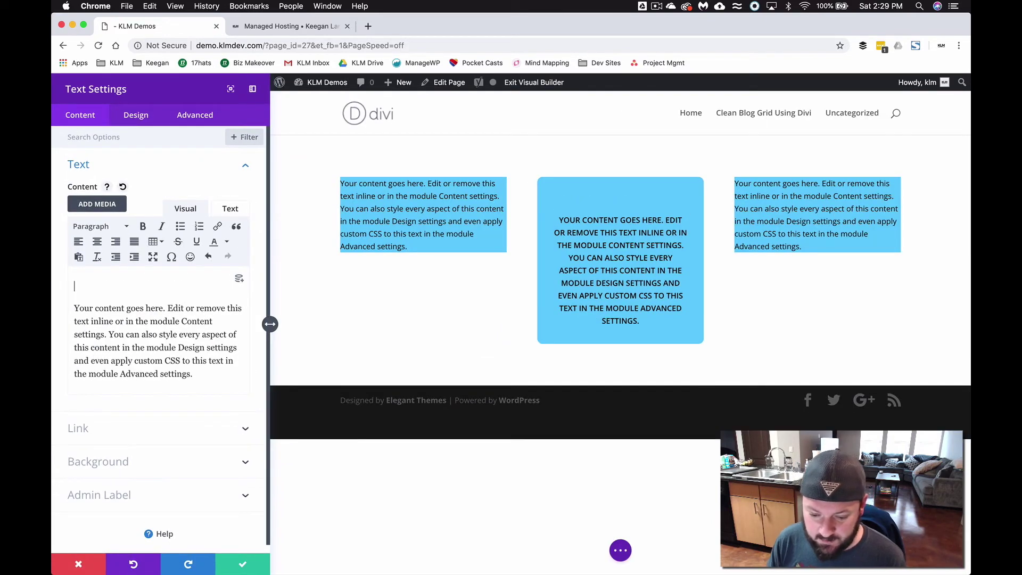
click(114, 232)
click(102, 291)
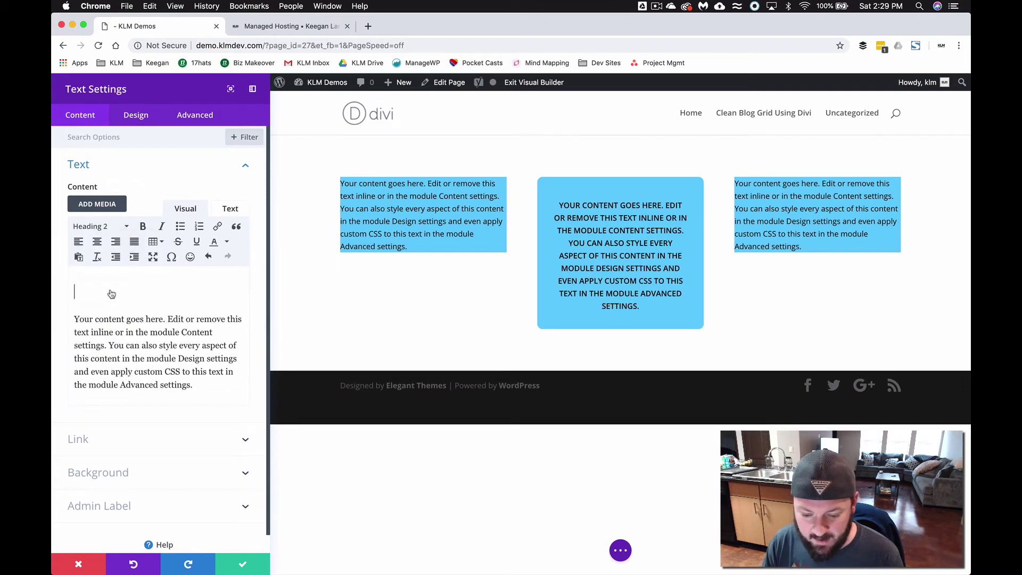
text(Call )
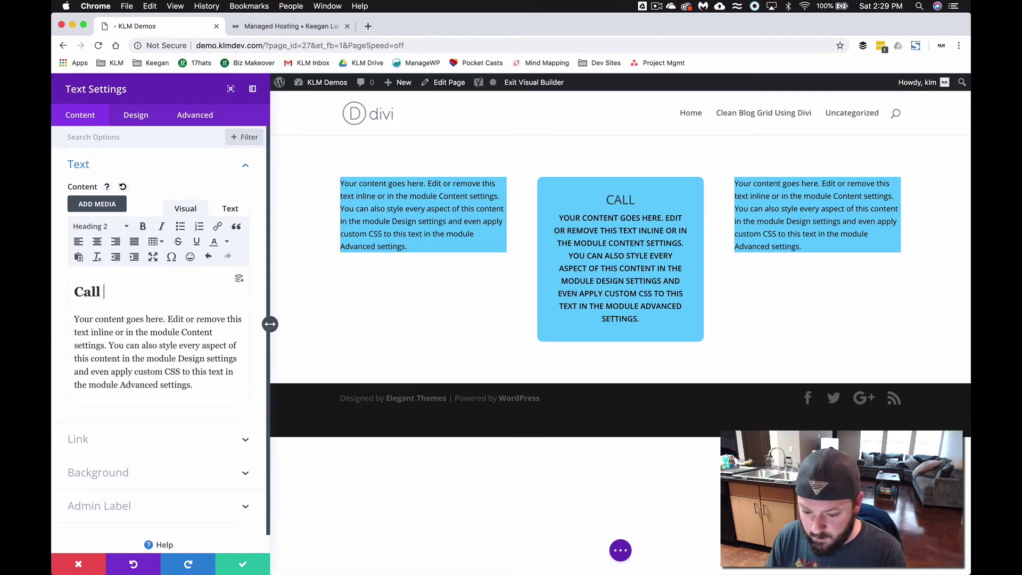
text(To Action)
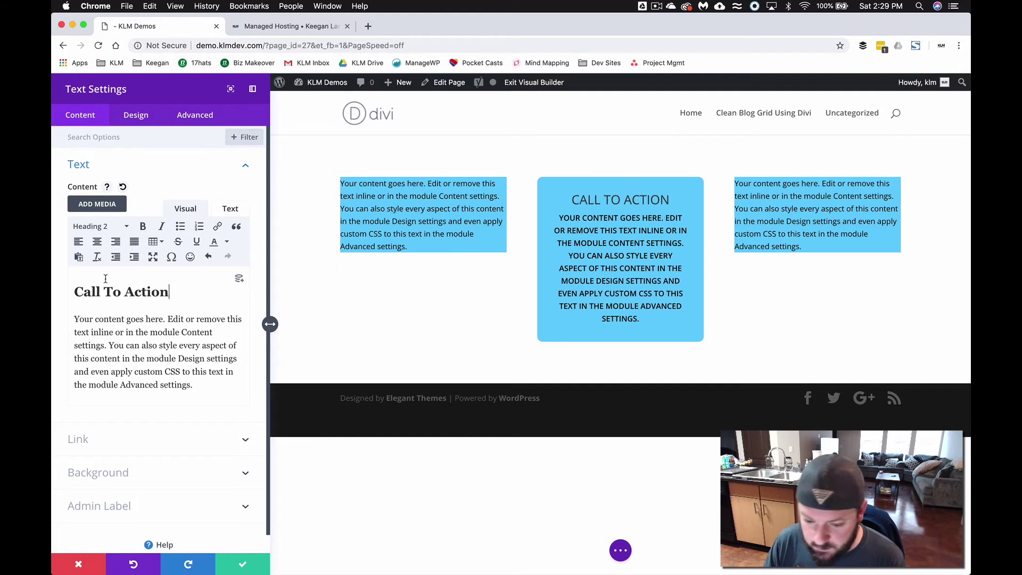
- Set the middle text box's Heading 2 font weight to Ultra Bold and underline the heading
click(136, 114)
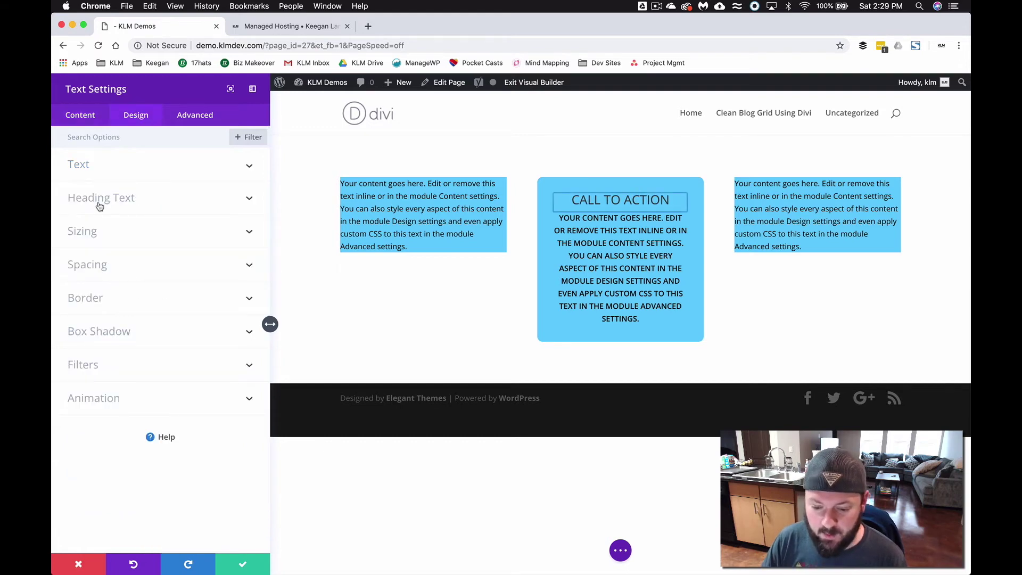
click(139, 207)
click(113, 171)
click(129, 258)
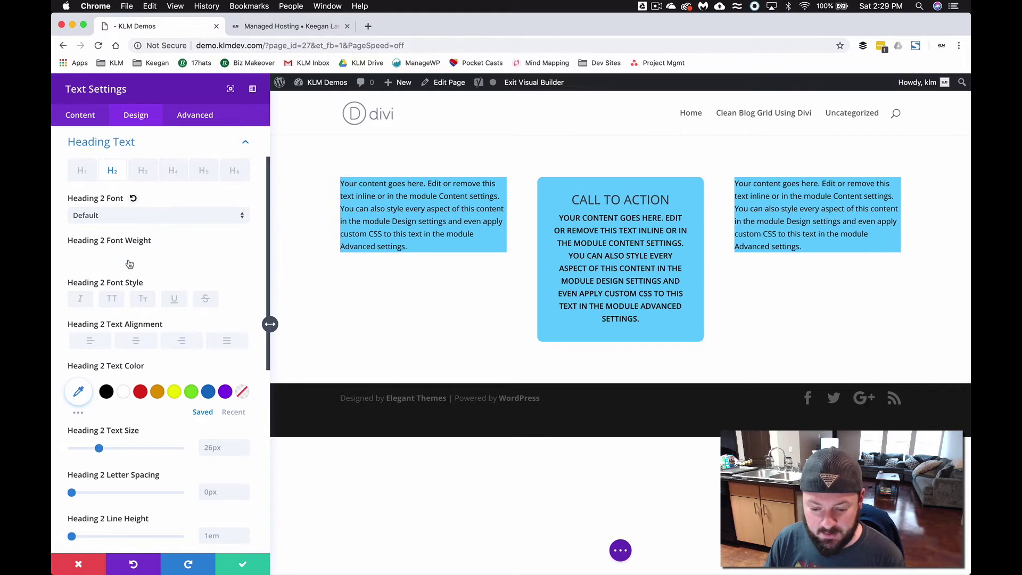
click(120, 342)
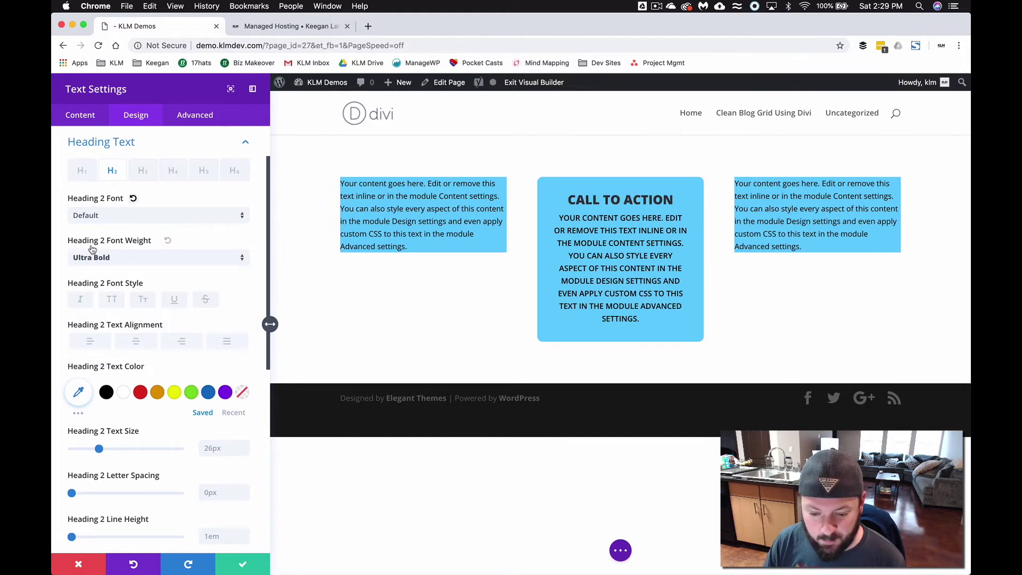
click(175, 300)
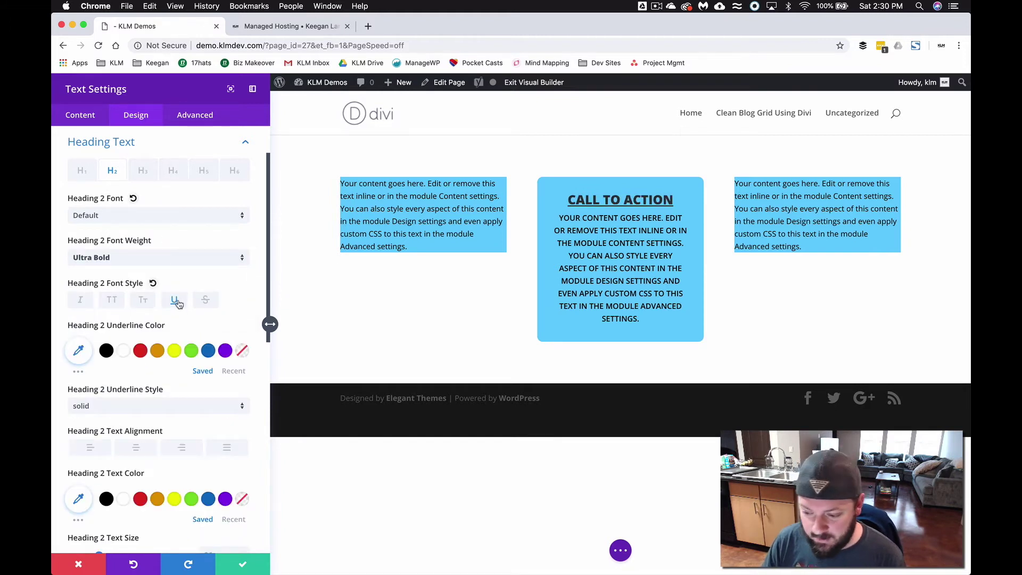
- Set the middle text box's Heading 2 font to Rubik
click(111, 214)
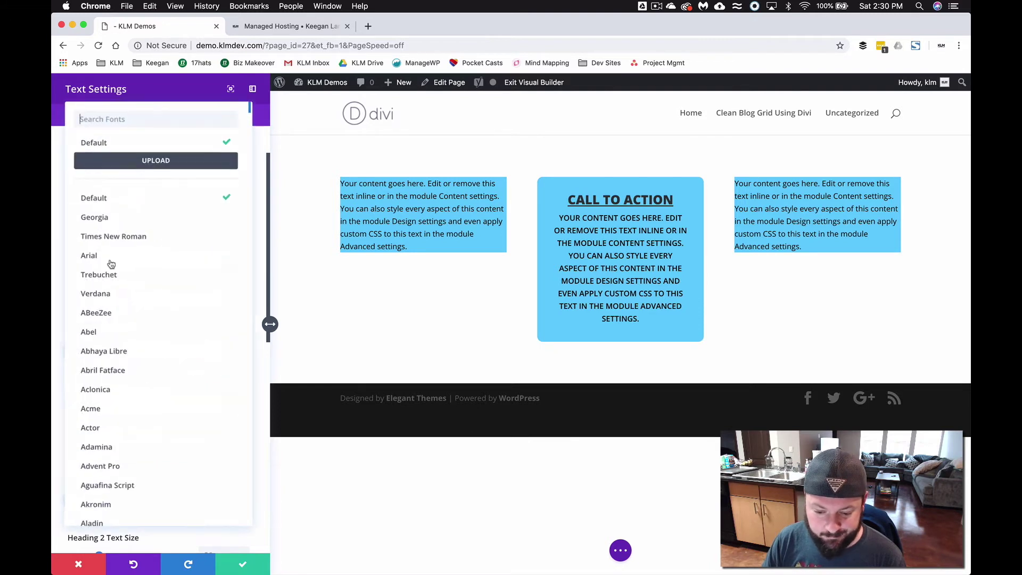
text(rubik)
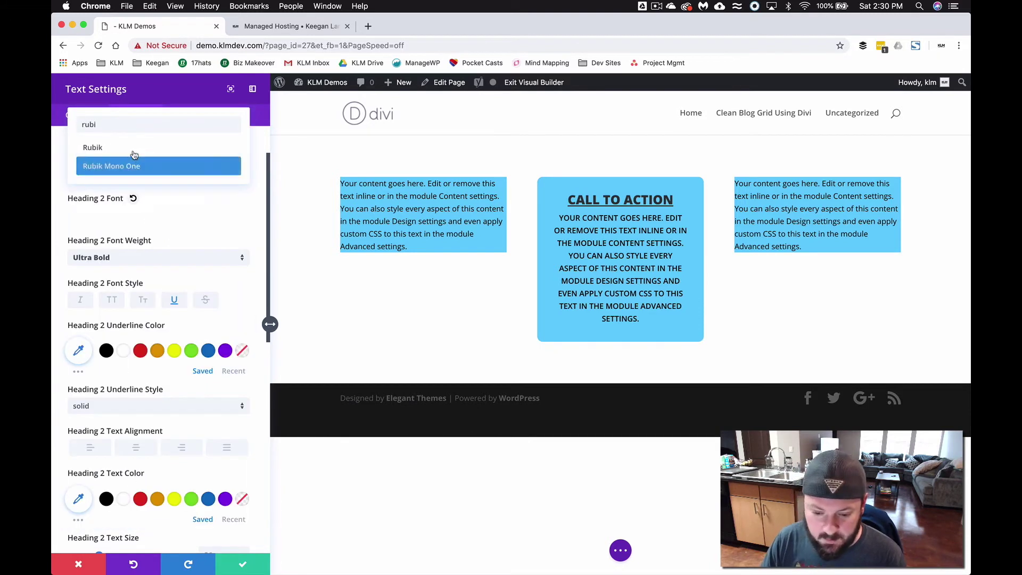
click(131, 149)
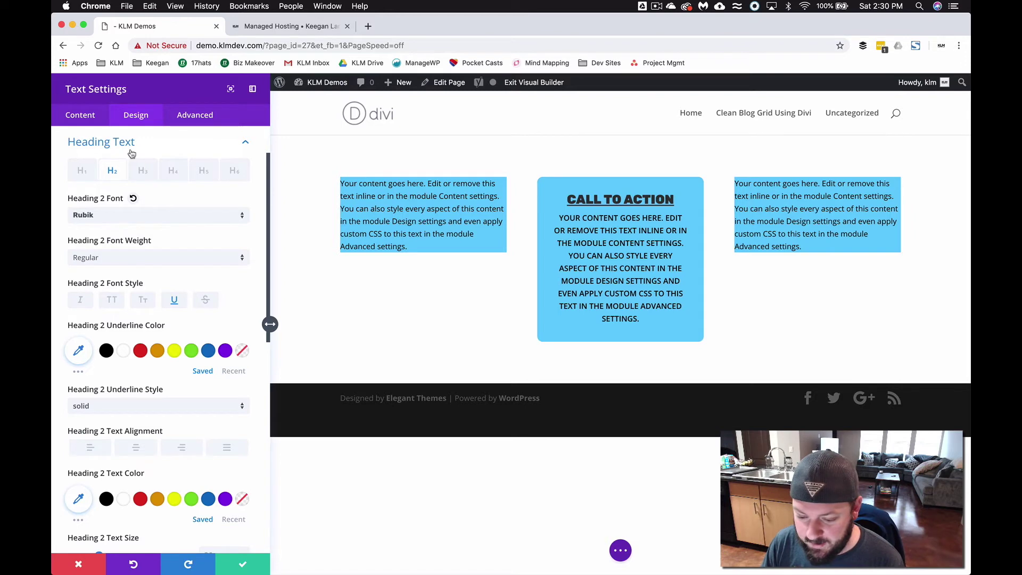
scroll(187, 318, down, 1)
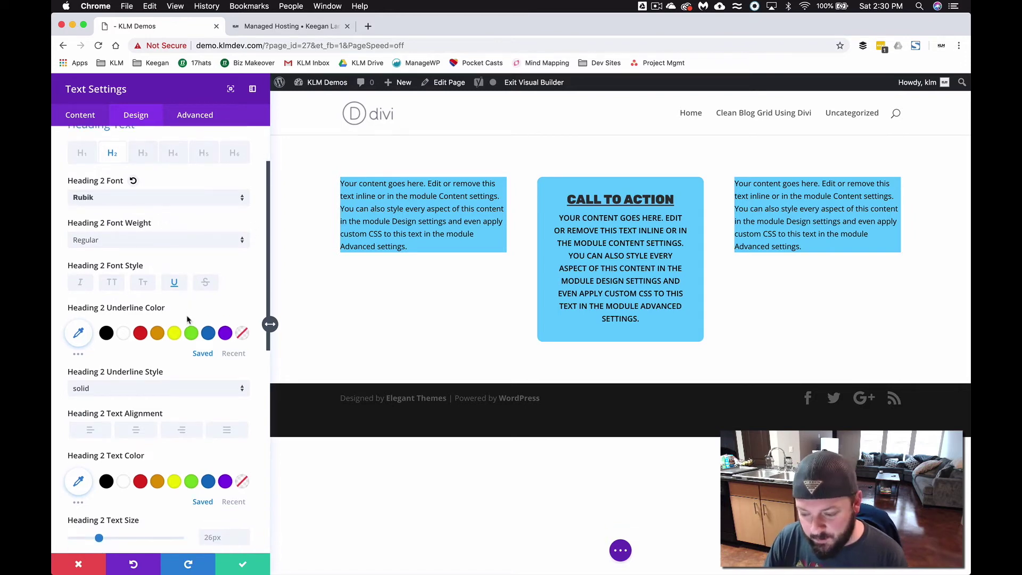
scroll(142, 246, up, 4)
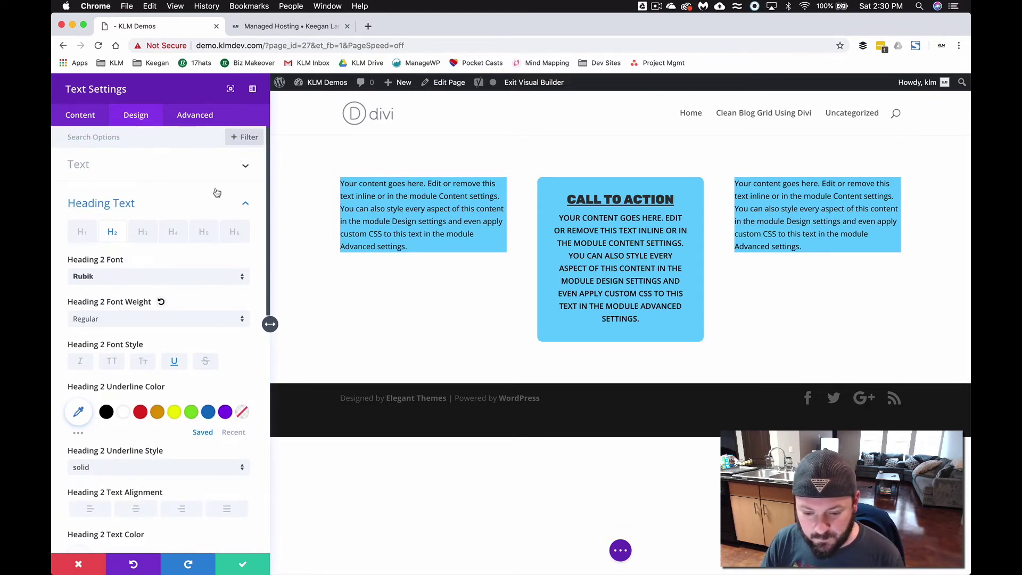
click(187, 203)
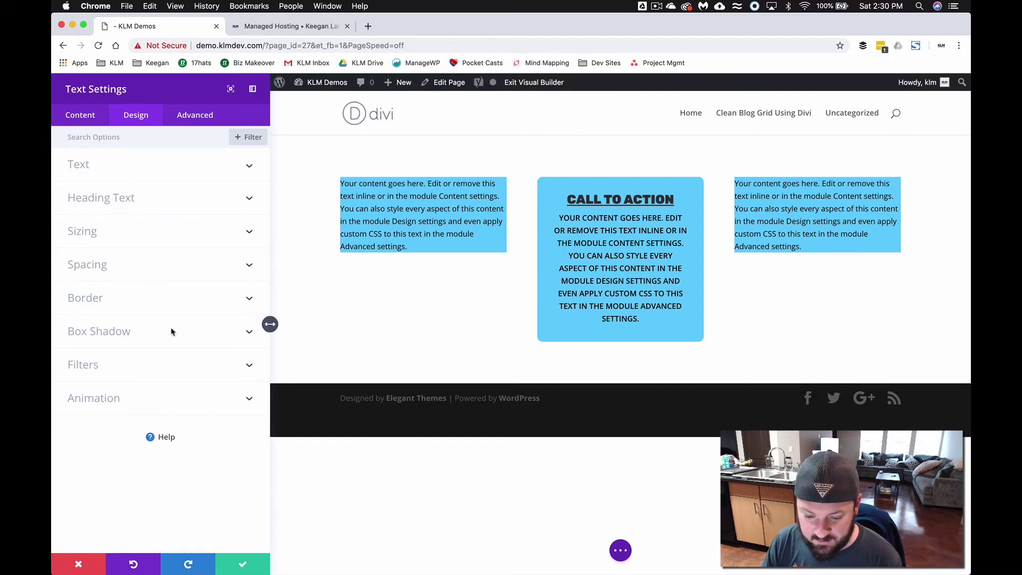
- Reverse the box shadow's horizontal position values, using 0px on hover and 800px by default, and compare both states
click(134, 331)
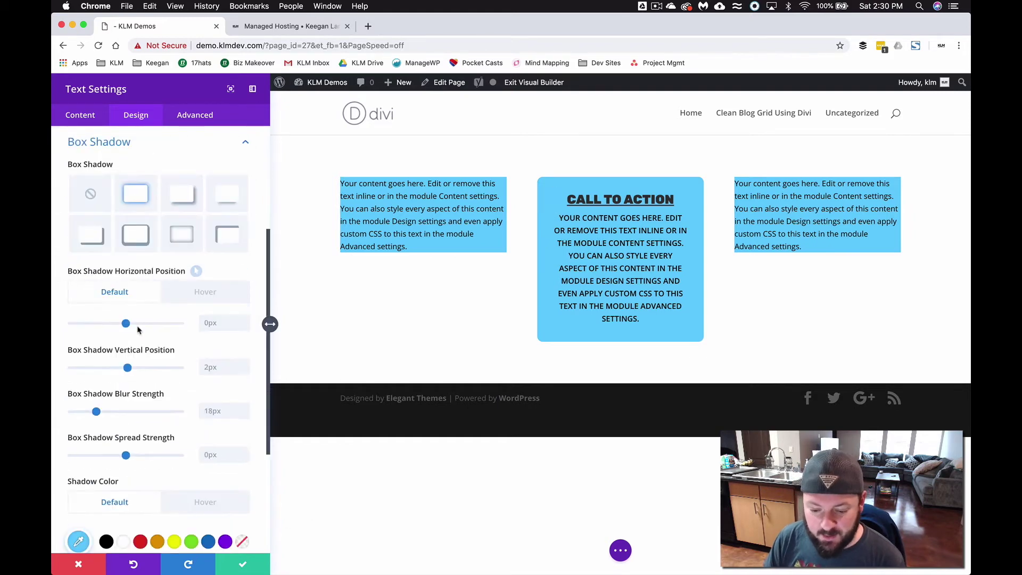
scroll(152, 309, down, 2)
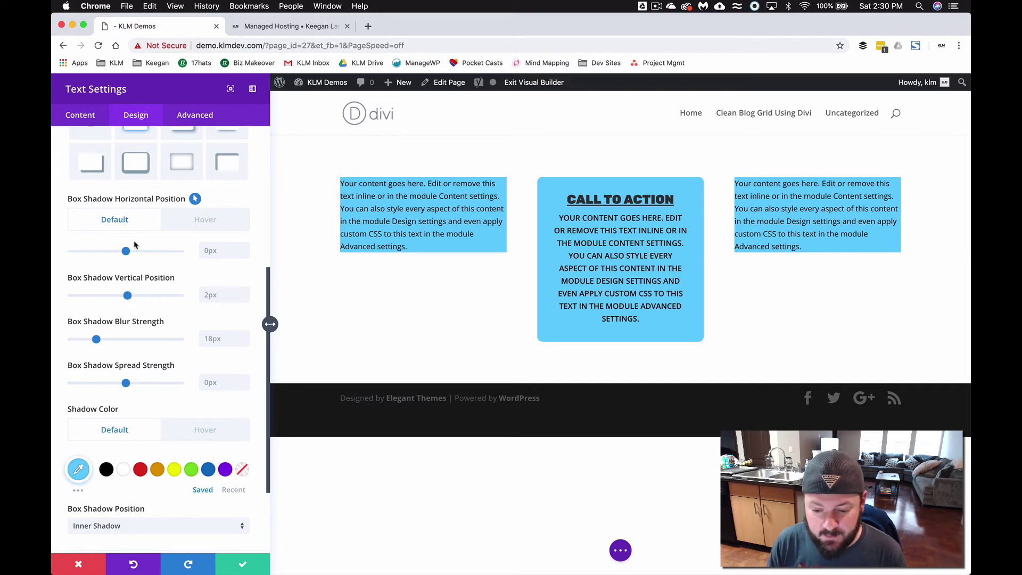
click(203, 223)
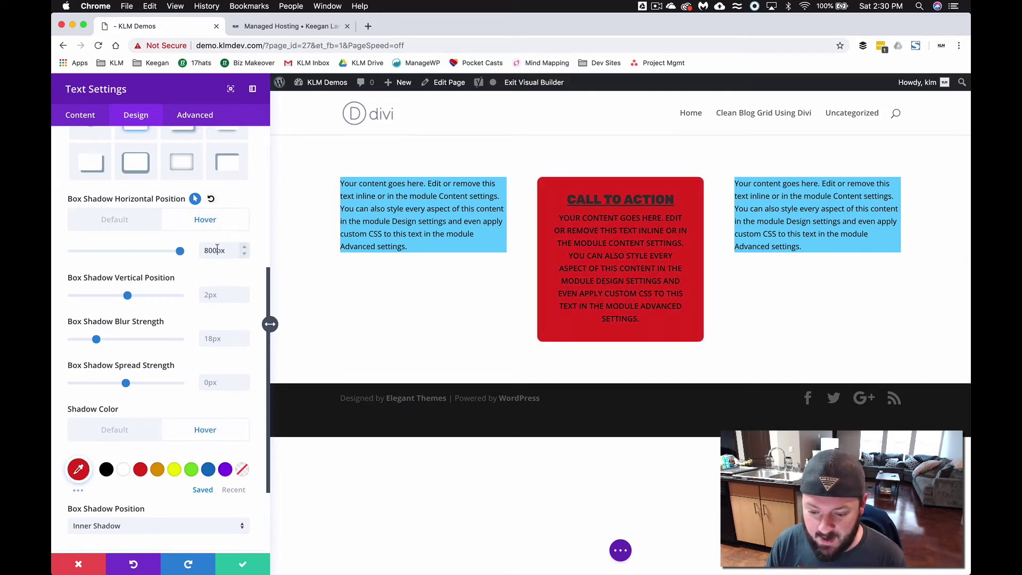
drag(225, 247, 164, 254)
text(0)
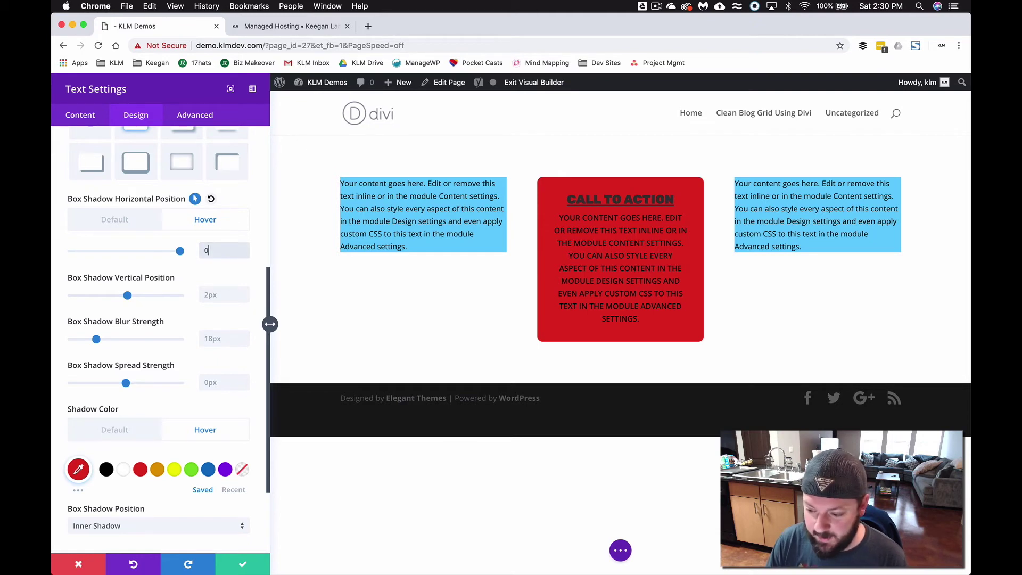
click(103, 228)
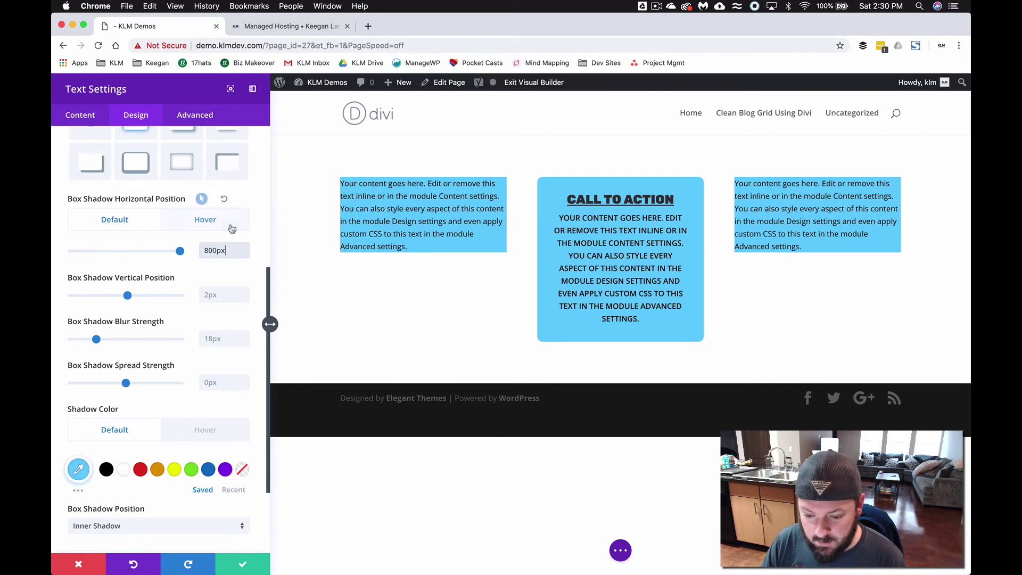
click(198, 229)
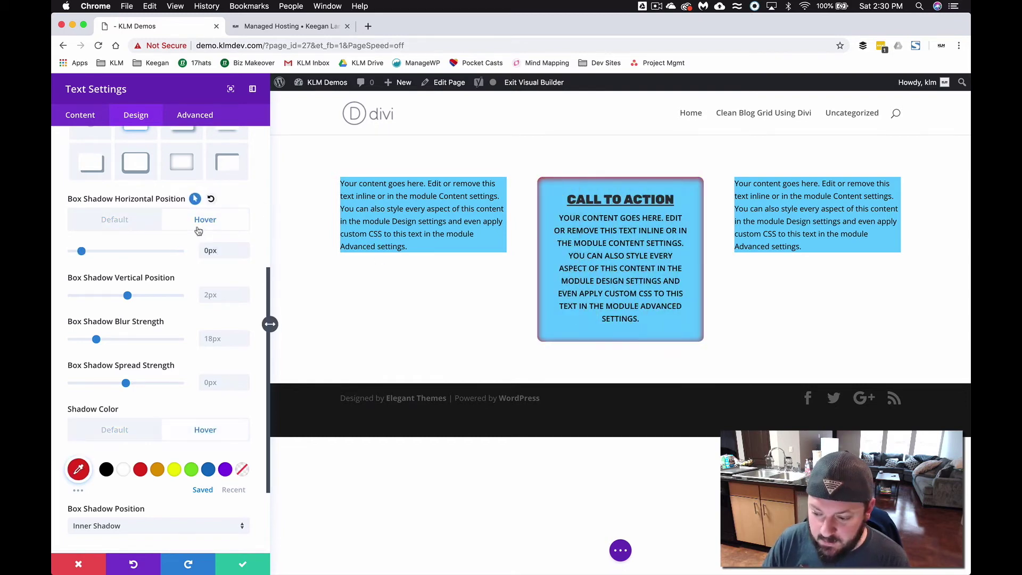
click(138, 223)
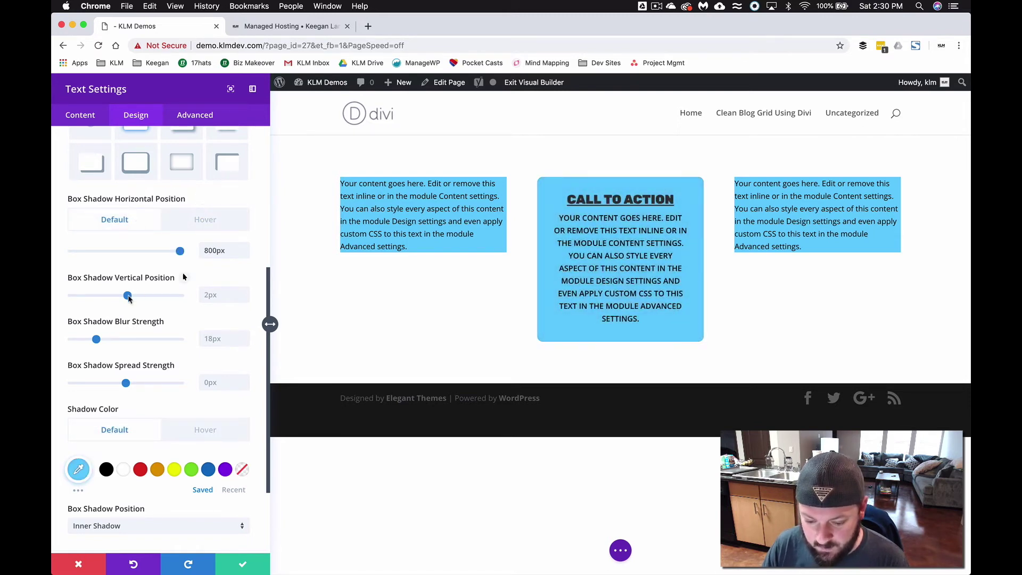
- Set the box shadow's vertical position to 0px and preview the hover and default states
drag(128, 296, 127, 296)
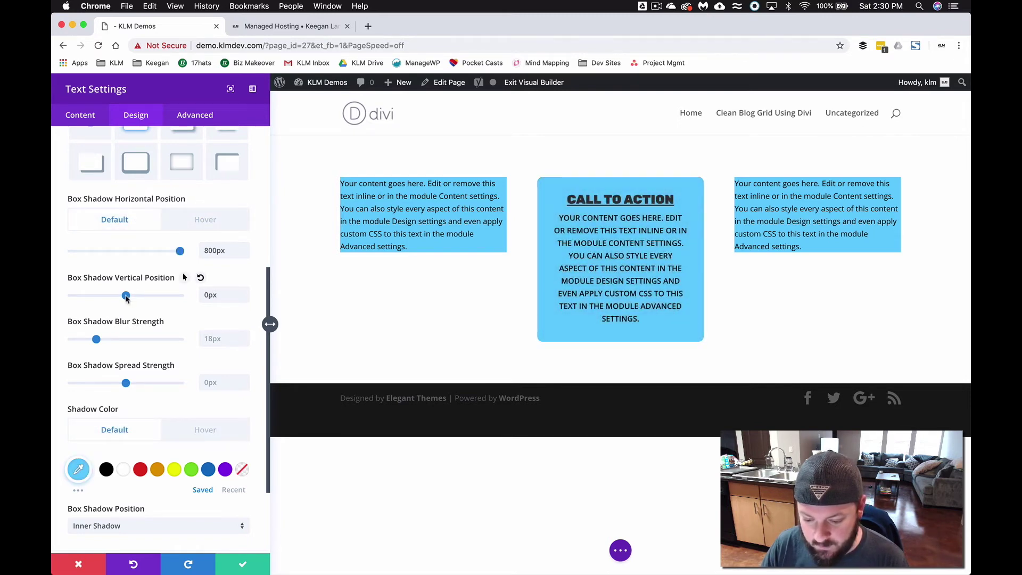
click(206, 219)
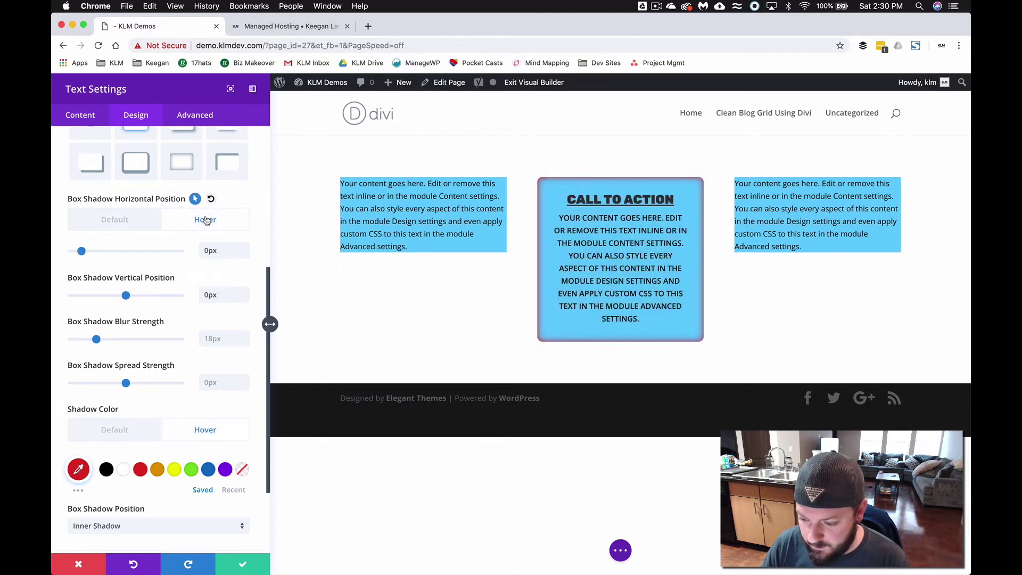
click(158, 223)
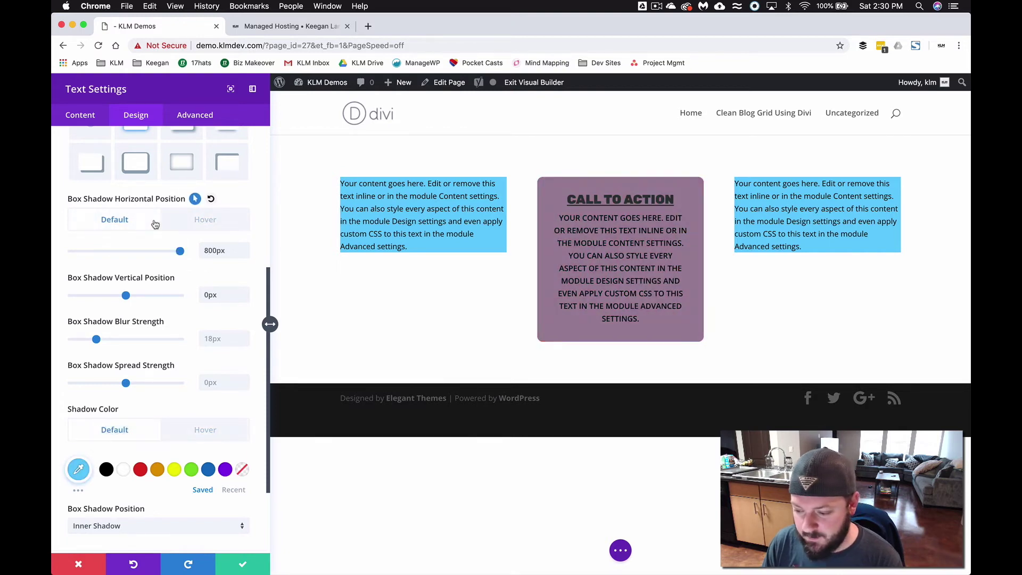
- Move the box shadow's hover option from the horizontal to the vertical position, and set the horizontal position to 0px
drag(232, 250, 145, 255)
click(195, 199)
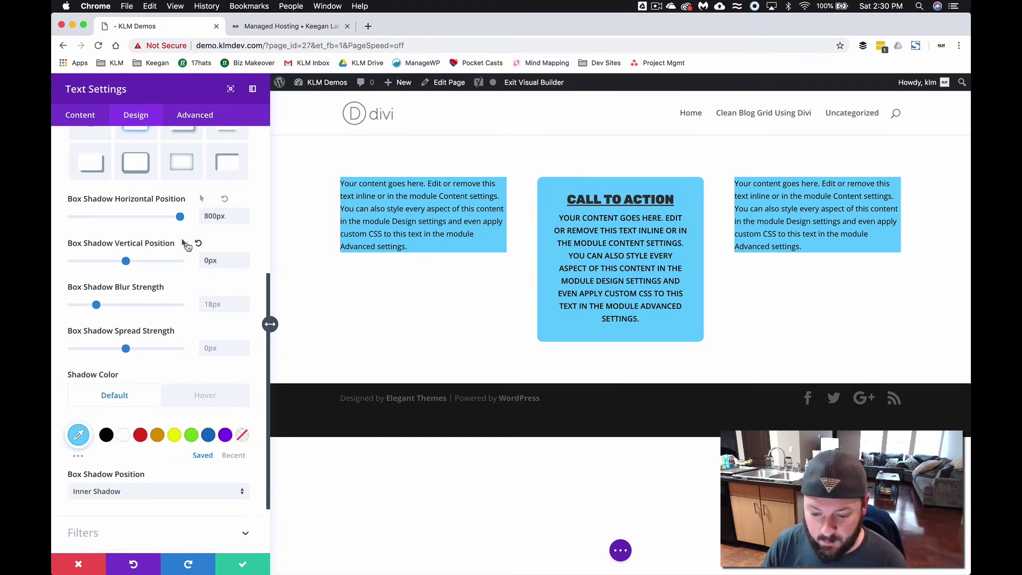
click(191, 243)
drag(180, 216, 53, 223)
drag(229, 214, 127, 219)
text(0)
click(241, 196)
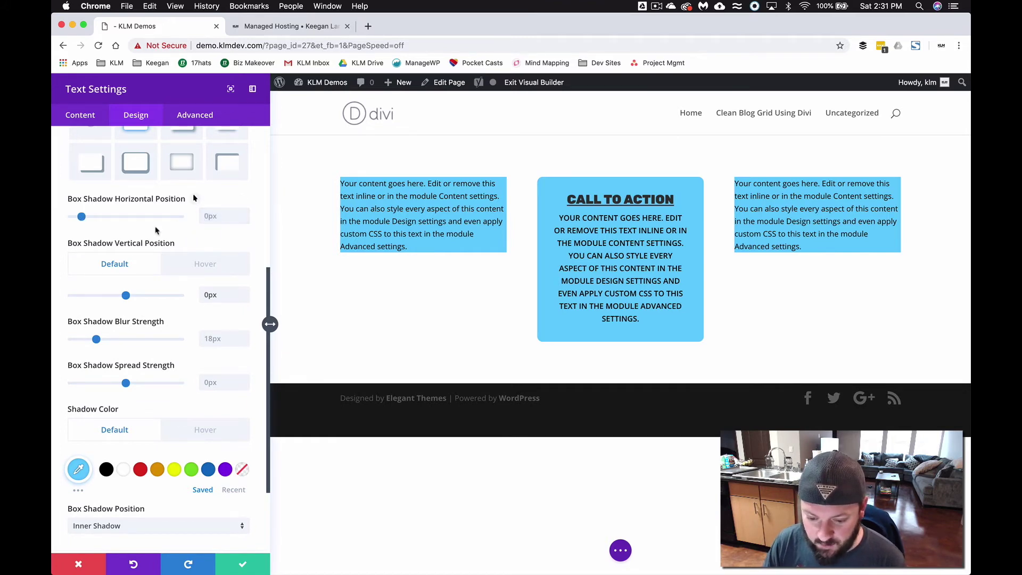
- Set the box shadow's vertical position on hover to 800px and its blur strength to 0px, previewing both states
click(208, 266)
click(218, 294)
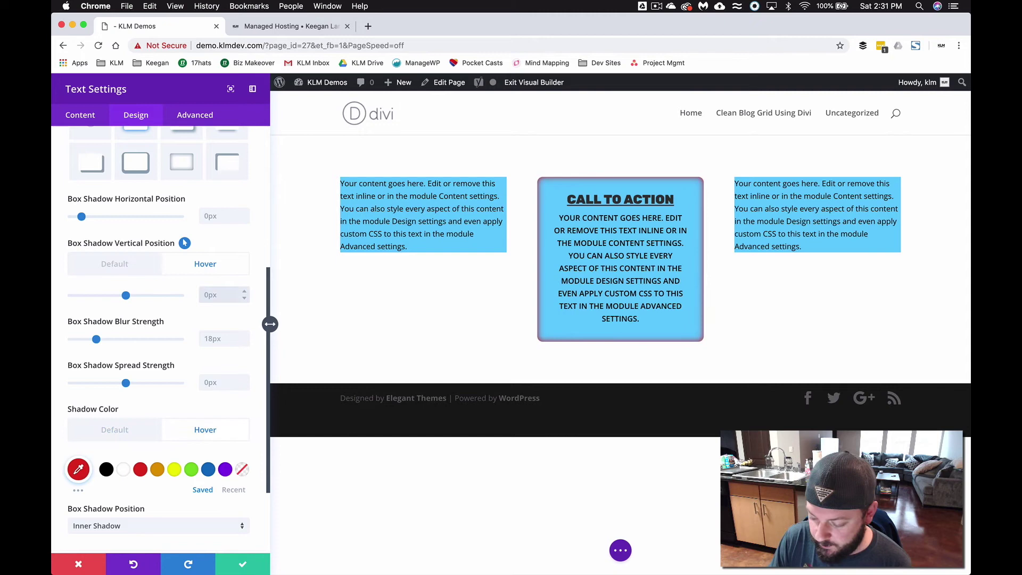
text(800px)
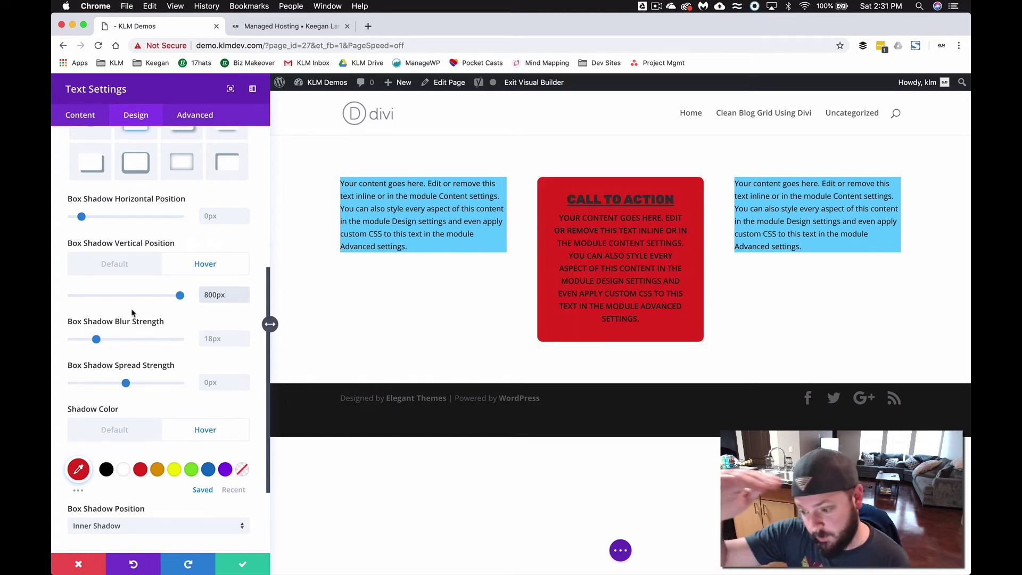
scroll(170, 360, down, 1)
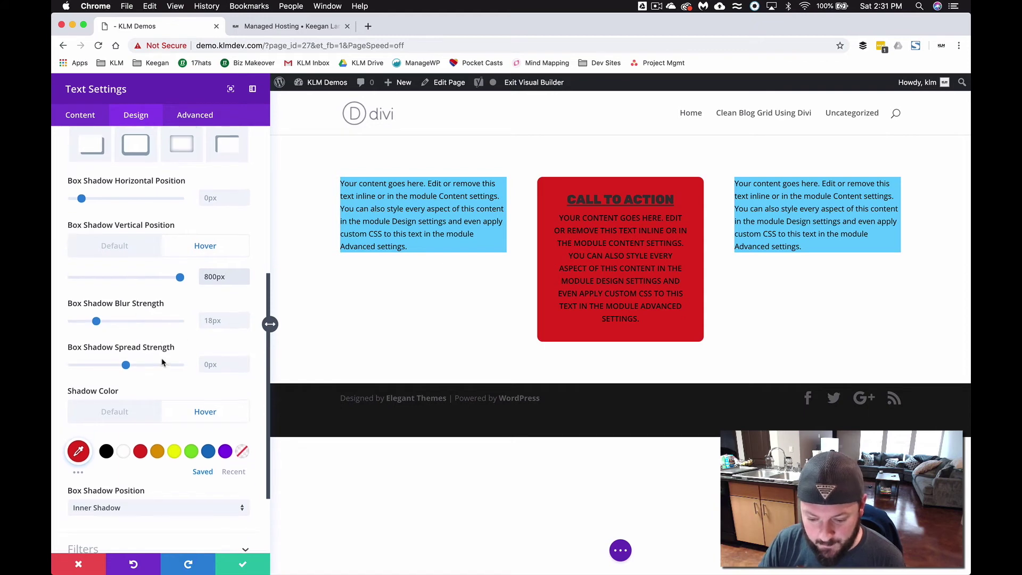
drag(96, 322, 56, 323)
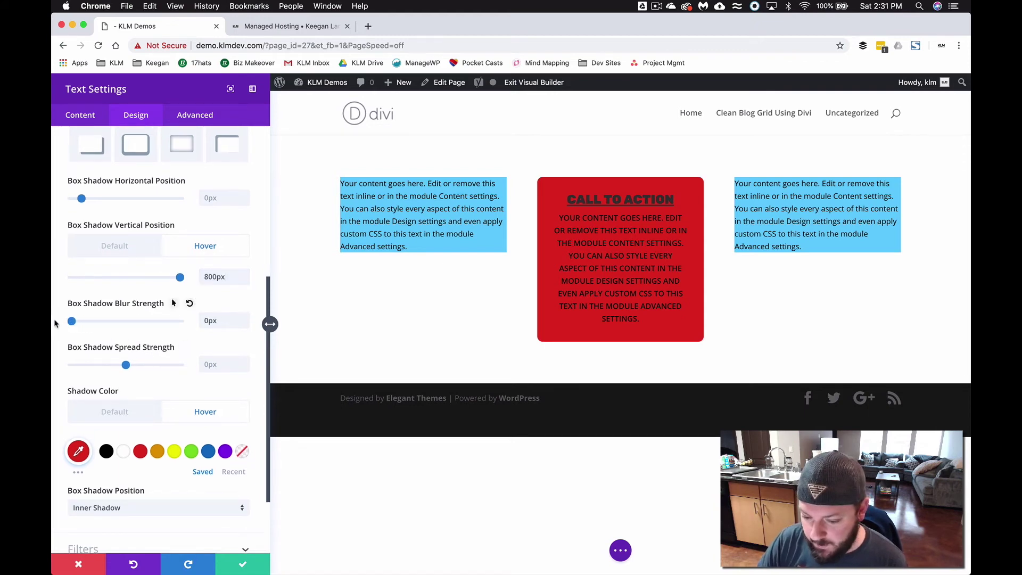
click(133, 252)
click(187, 249)
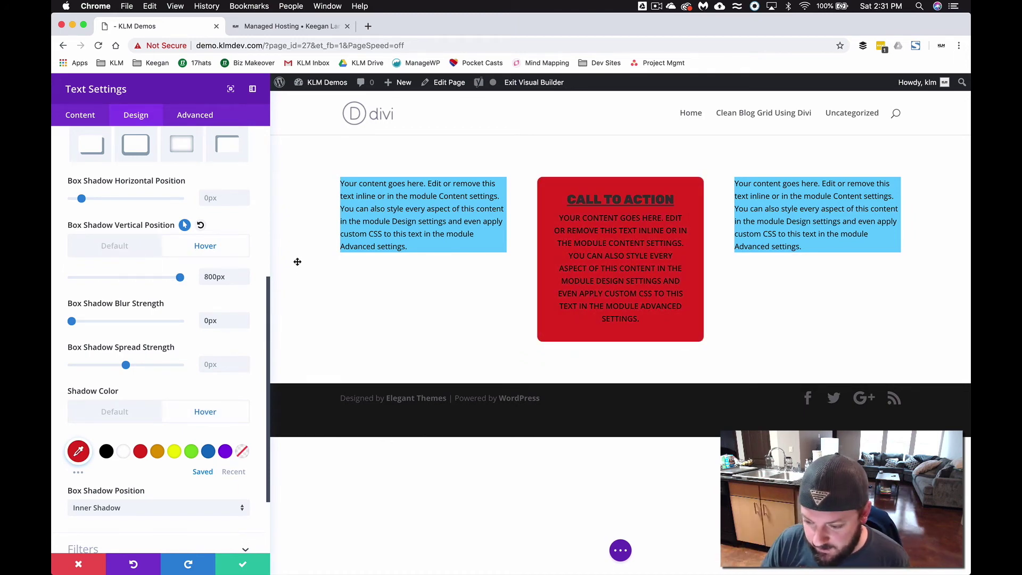
- Enable a hover state for the middle module's body text color and set it to white (#ffffff)
scroll(148, 222, up, 5)
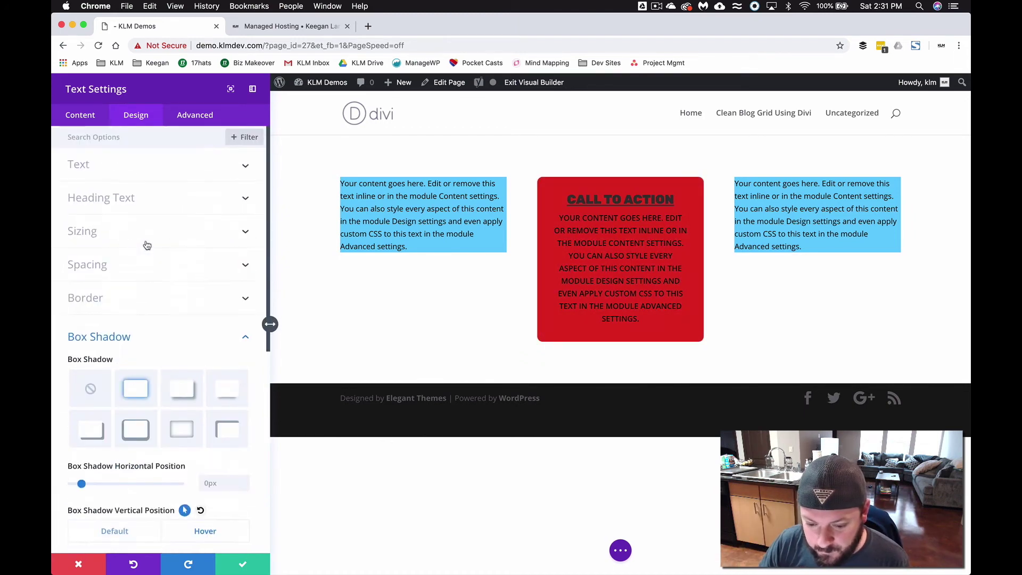
click(143, 172)
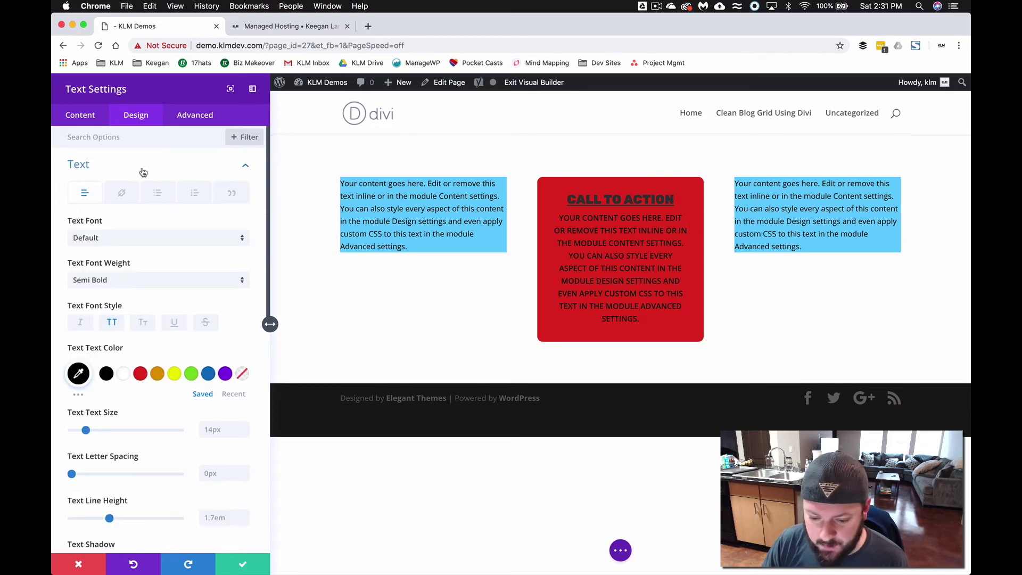
scroll(136, 271, down, 3)
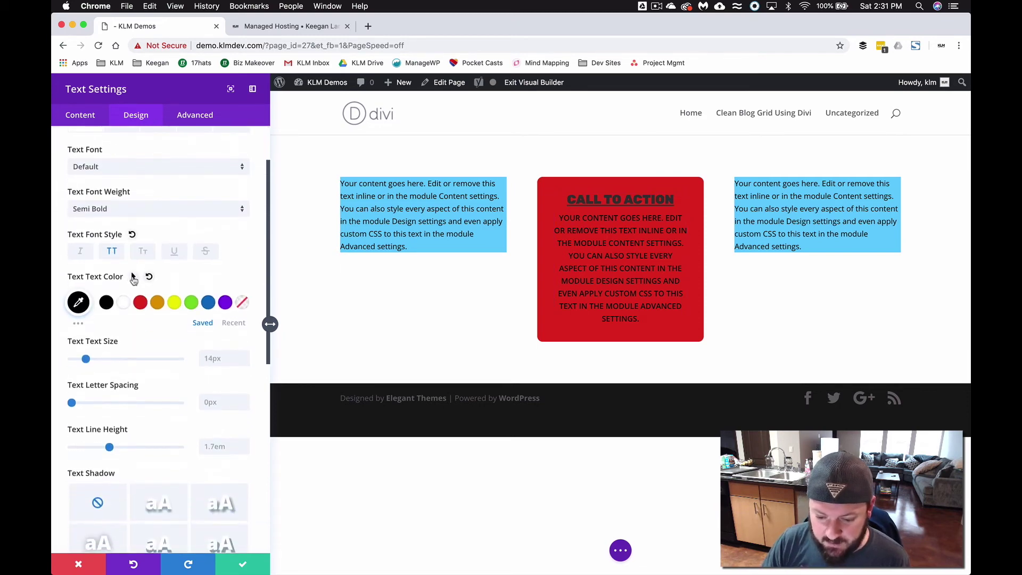
click(133, 277)
click(124, 337)
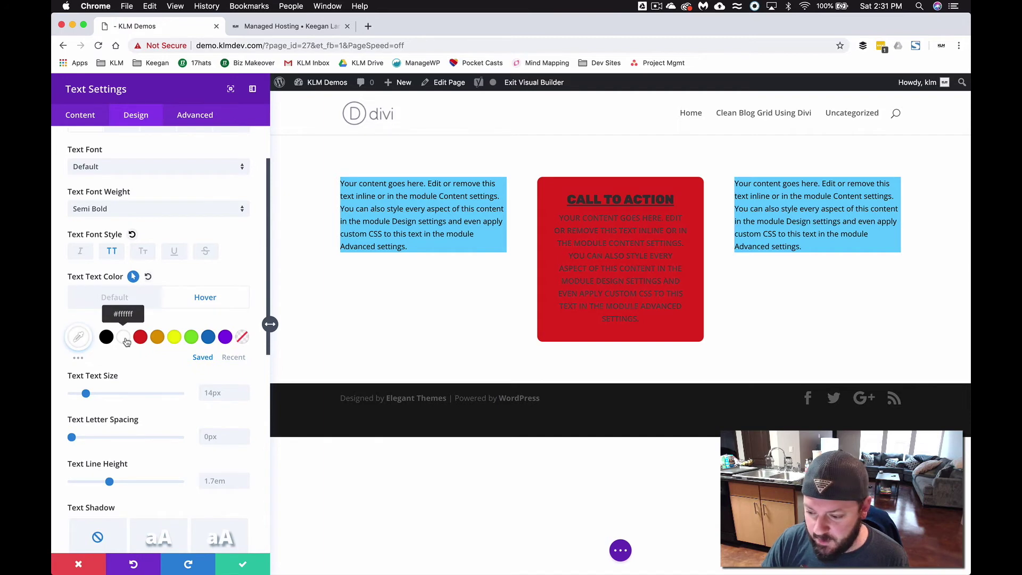
- Preview the default and hover states of the middle module's body text color and close its text options
click(114, 297)
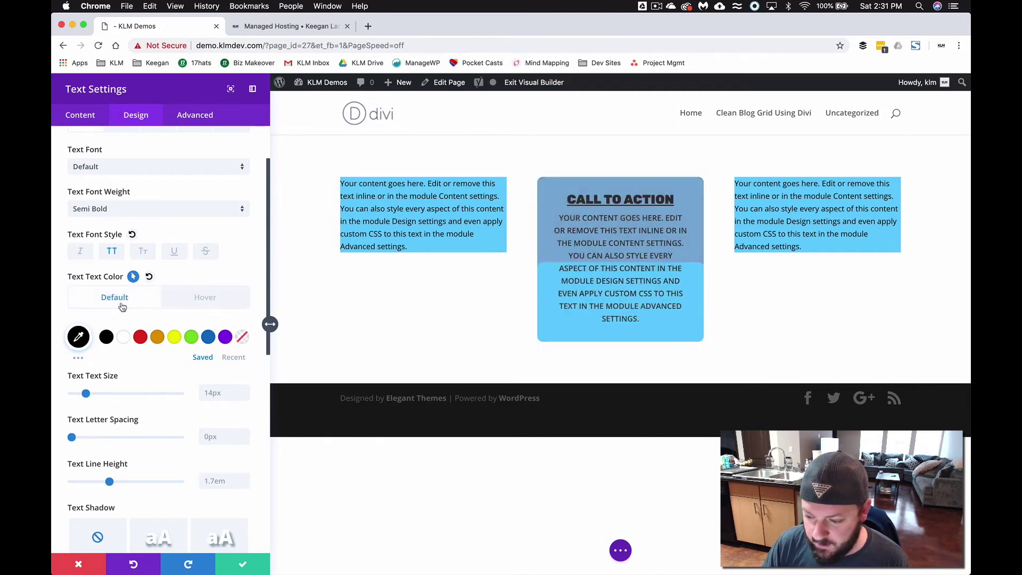
click(199, 302)
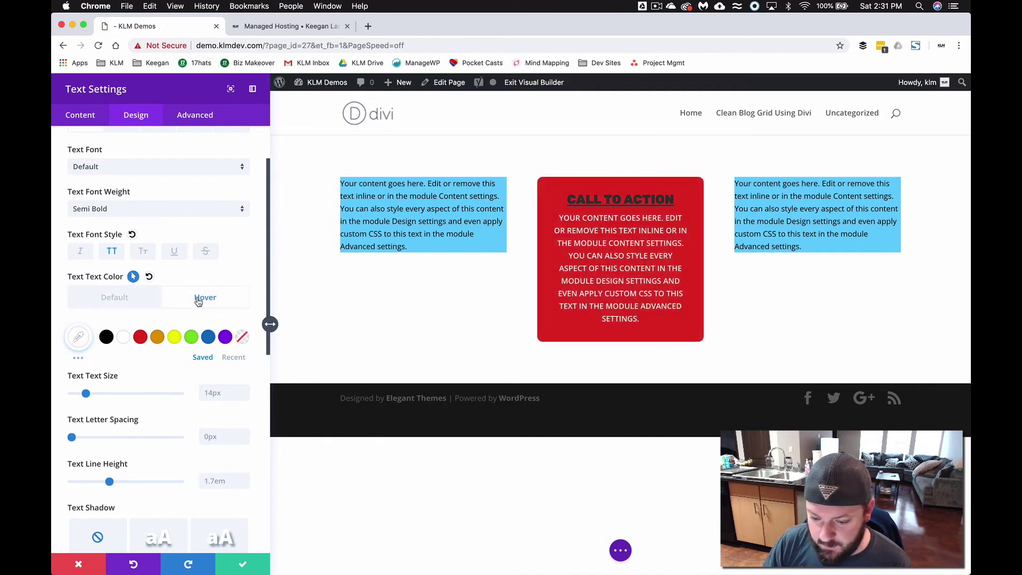
scroll(198, 301, up, 3)
click(173, 166)
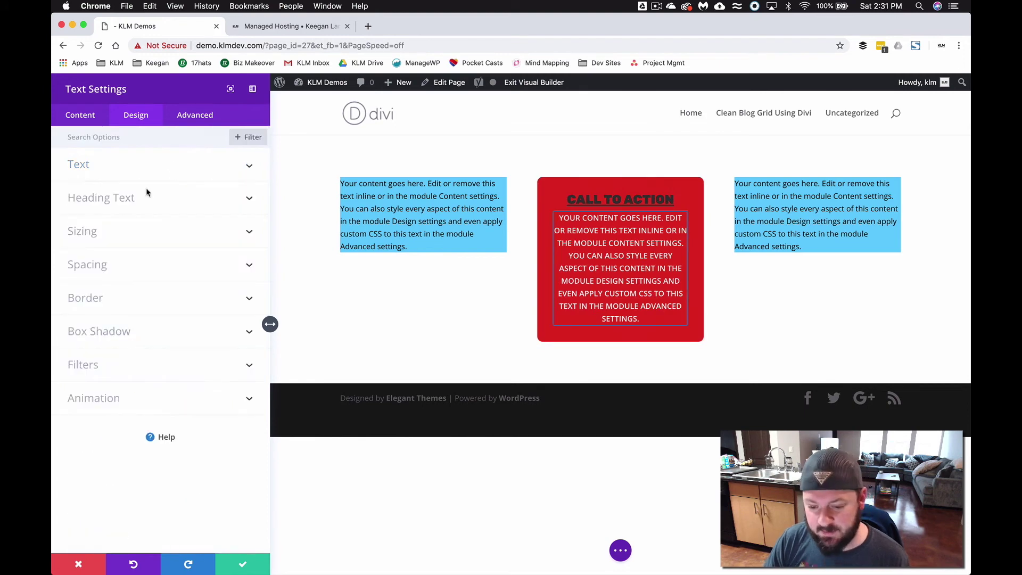
- Set the middle module's Heading 2 underline color to white, trying out green, yellow and black
click(143, 200)
click(112, 170)
scroll(97, 274, down, 2)
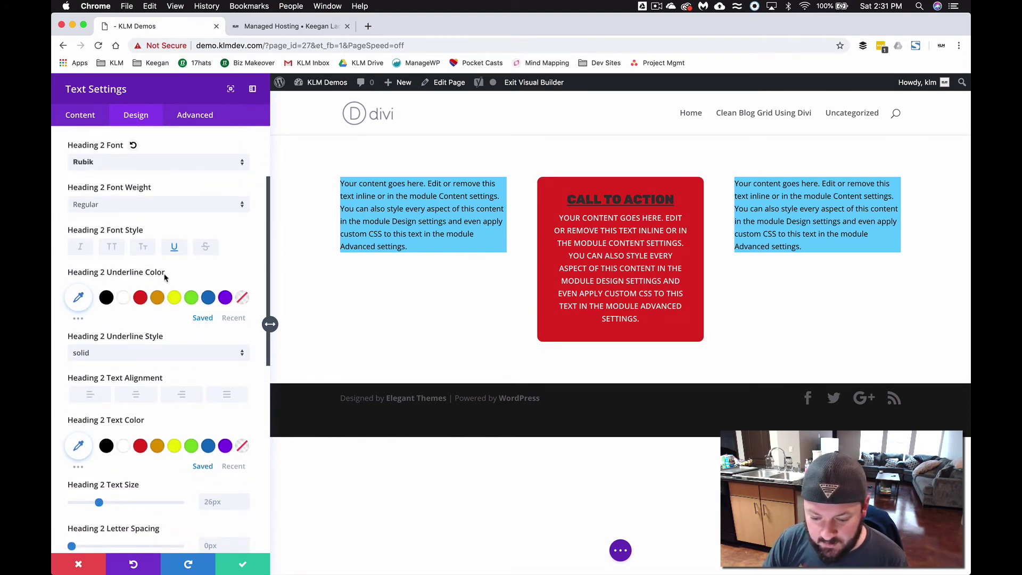
click(123, 299)
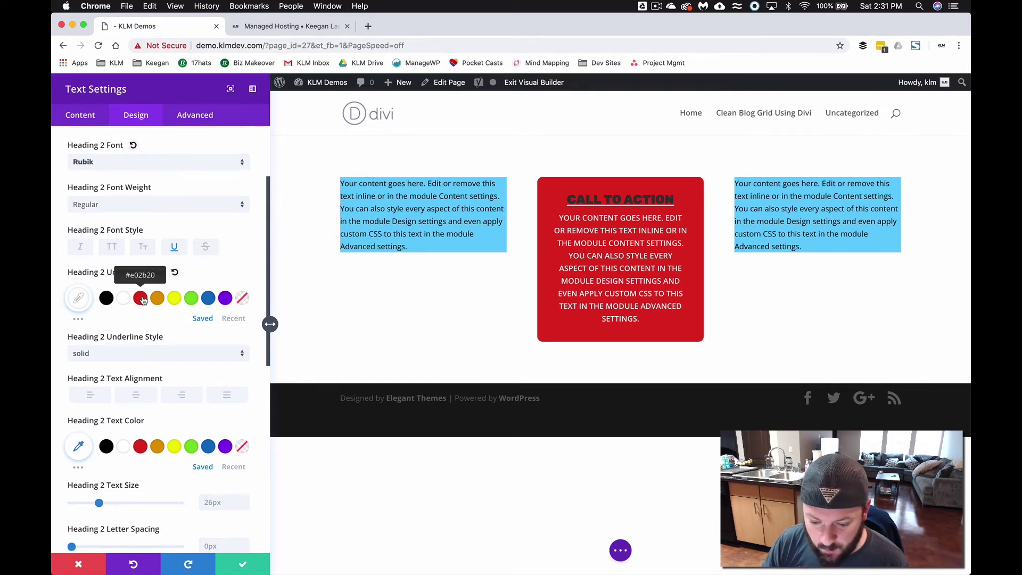
click(191, 299)
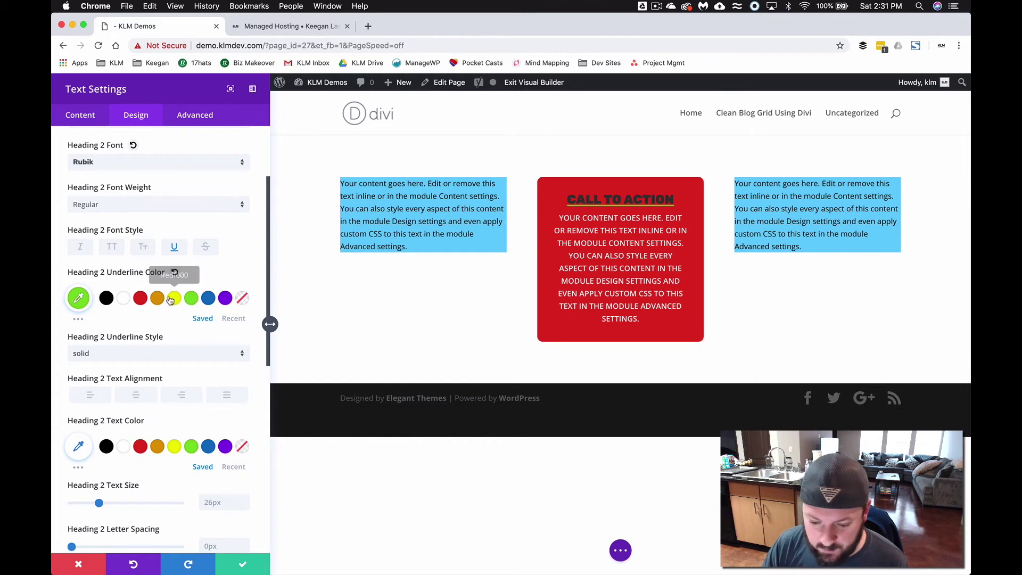
click(174, 299)
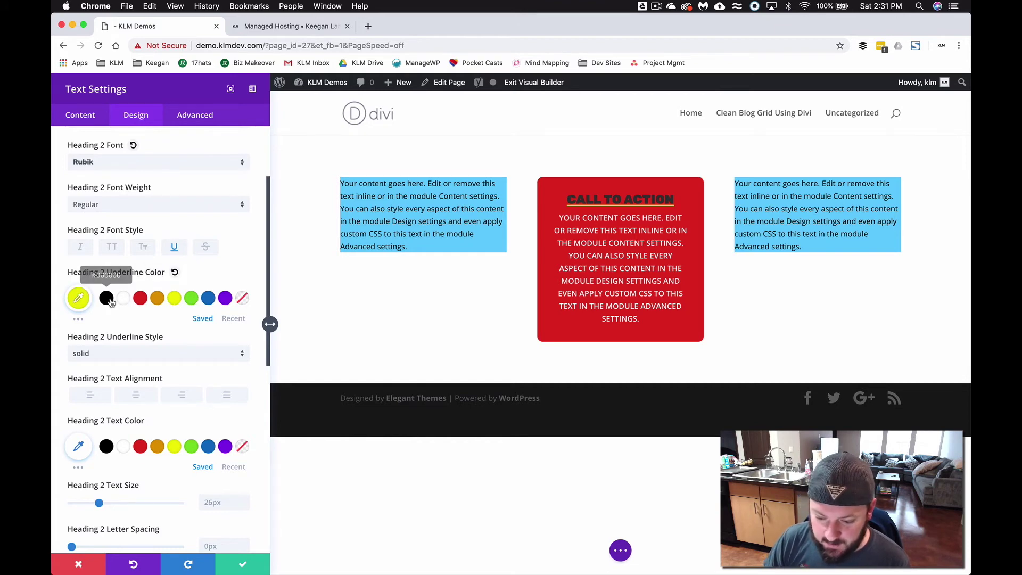
click(110, 303)
click(123, 298)
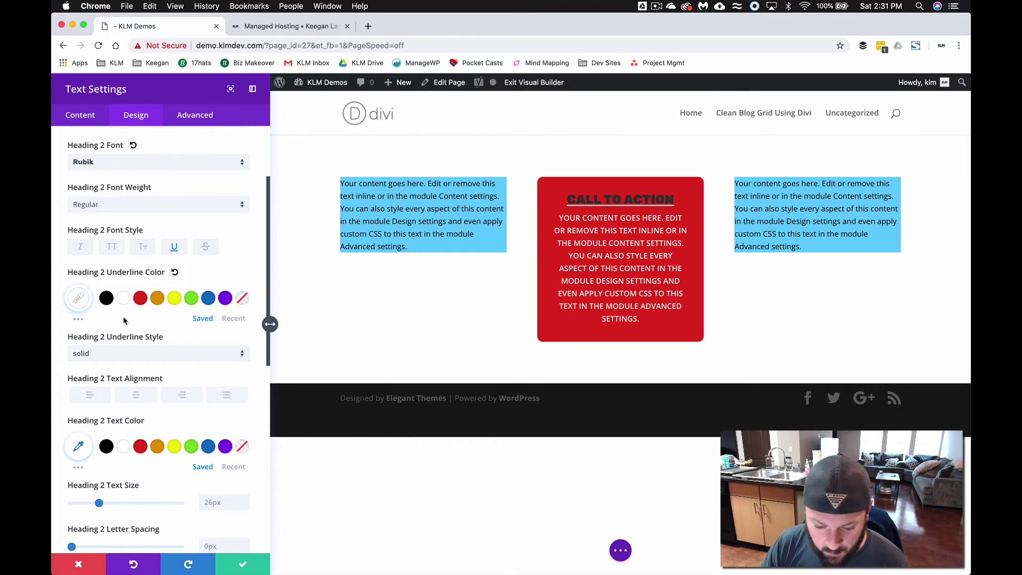
- Enable a hover state for the Heading 2 text color, set it to white (#ffffff), and save the module settings
scroll(131, 303, down, 4)
click(154, 281)
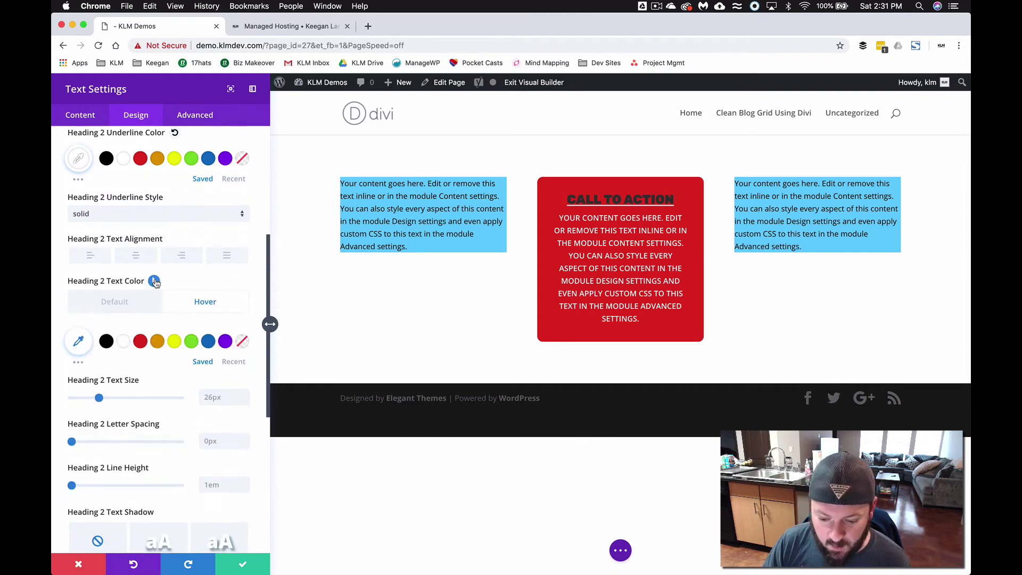
click(124, 345)
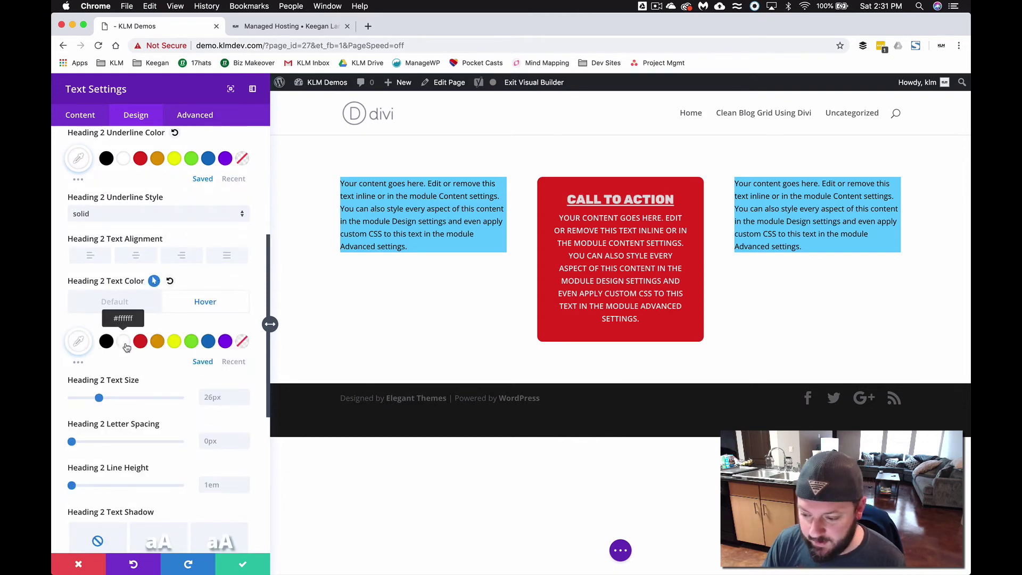
click(242, 564)
- Save the page and exit the visual builder to preview the middle box's hover effect on the live page
click(512, 550)
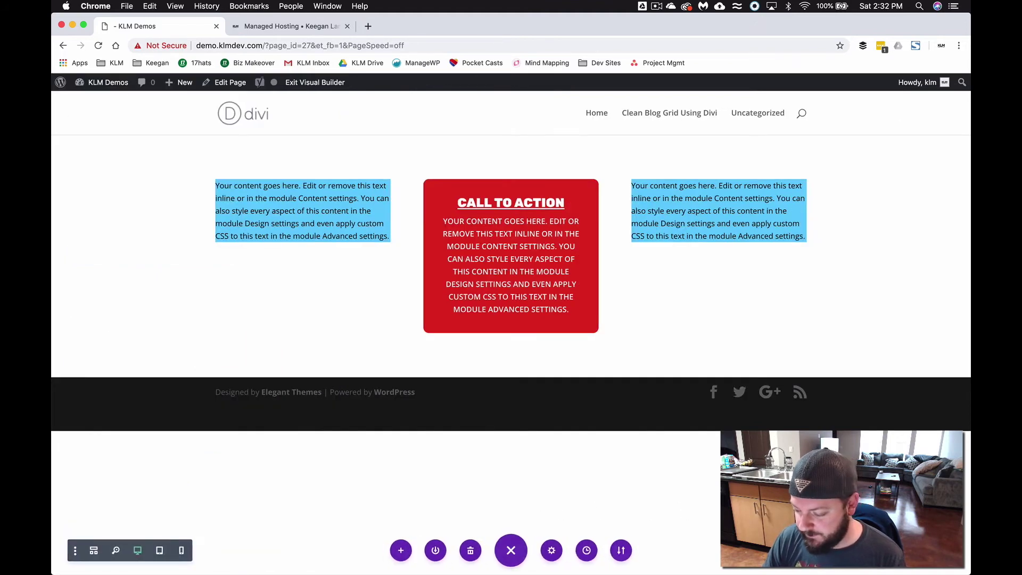
click(321, 83)
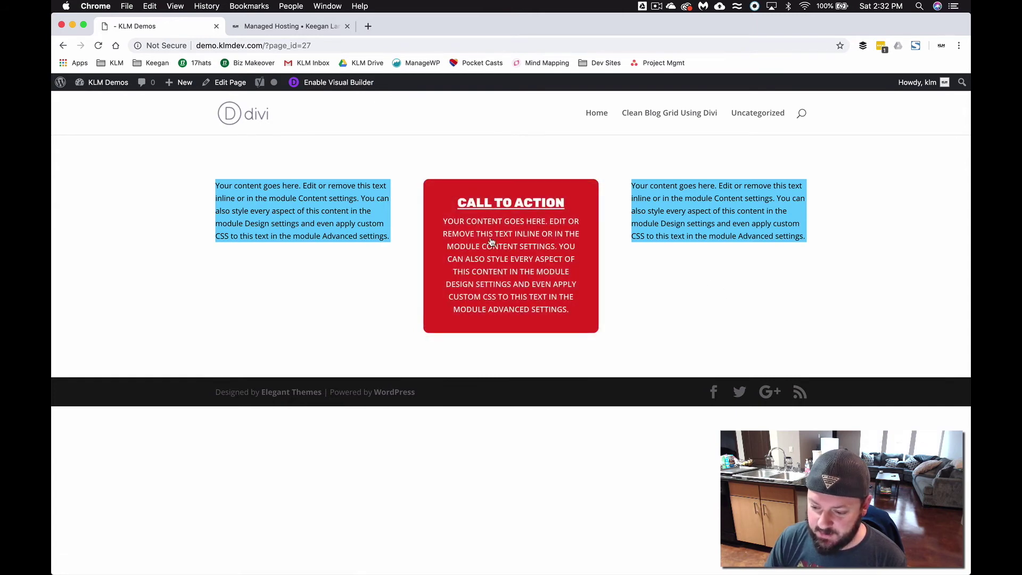
- Reopen the middle text module in the visual builder and reset its Heading 2 underline color to the default, after trying transparent and black
click(342, 87)
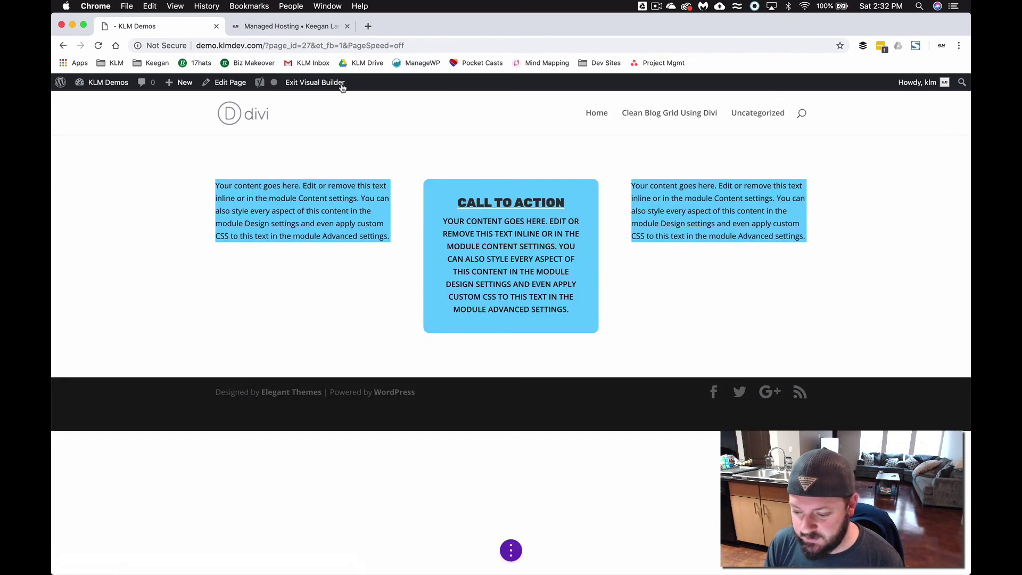
click(495, 211)
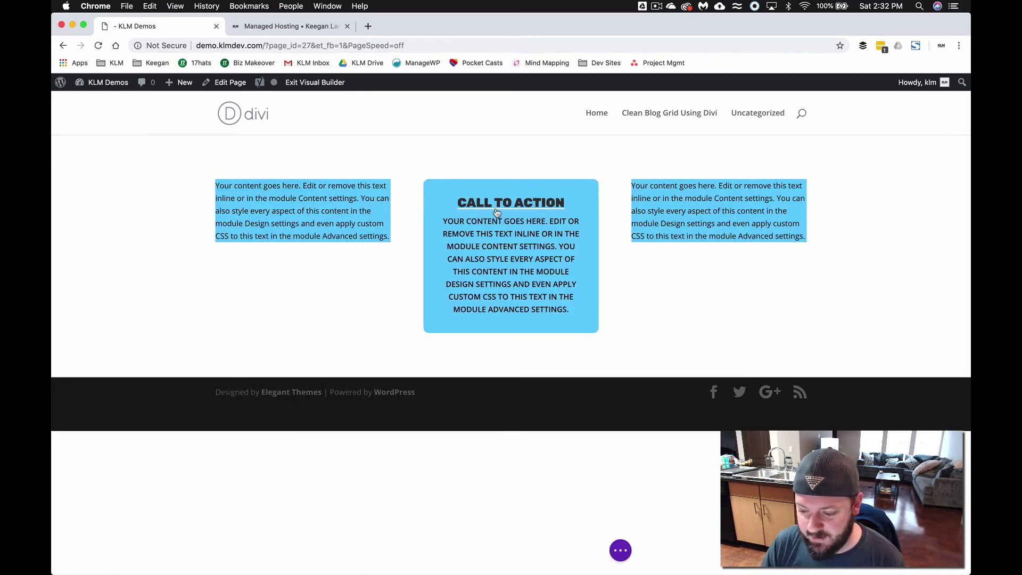
click(133, 117)
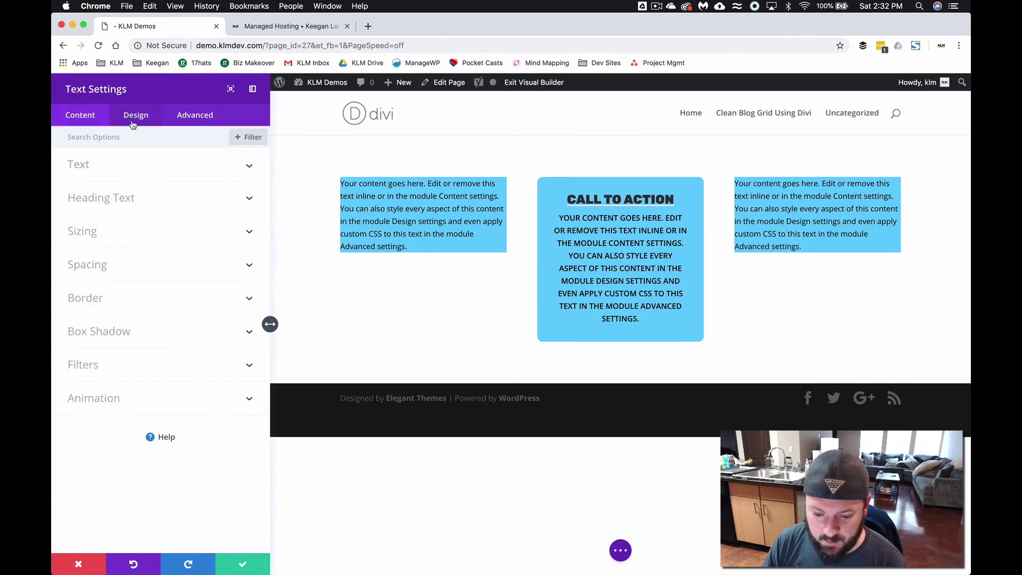
click(129, 197)
scroll(129, 197, down, 2)
click(112, 170)
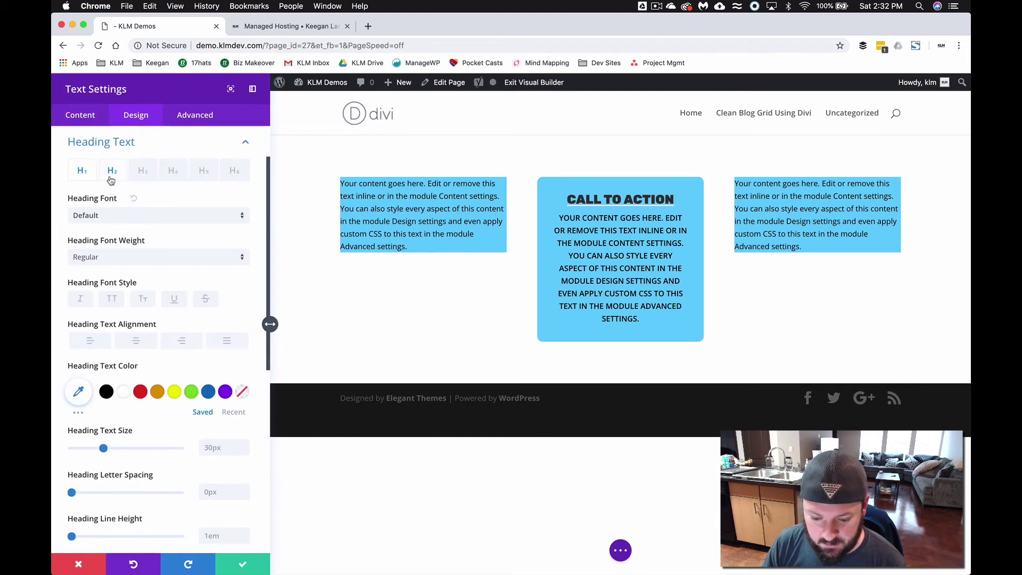
scroll(140, 311, down, 2)
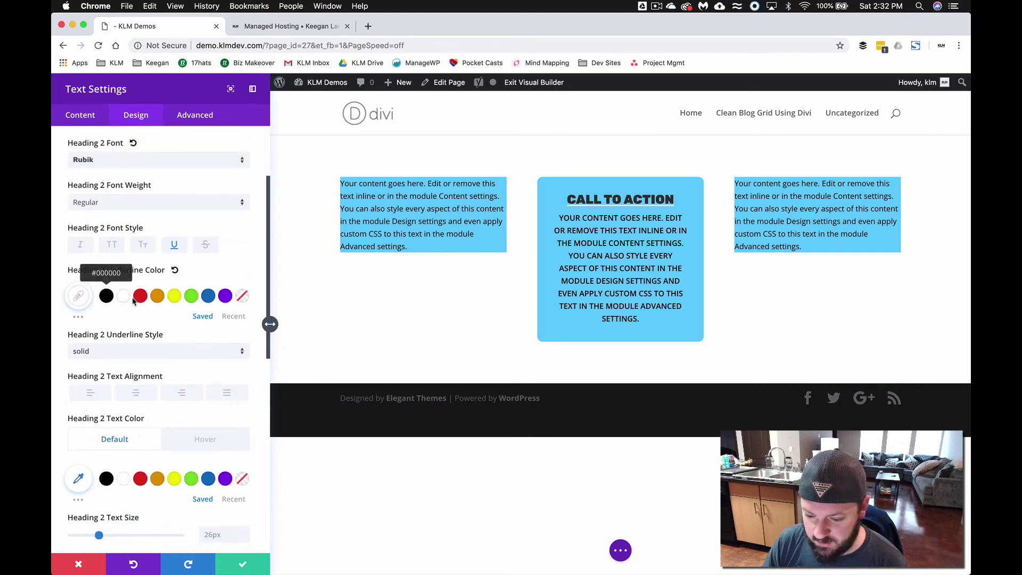
click(243, 298)
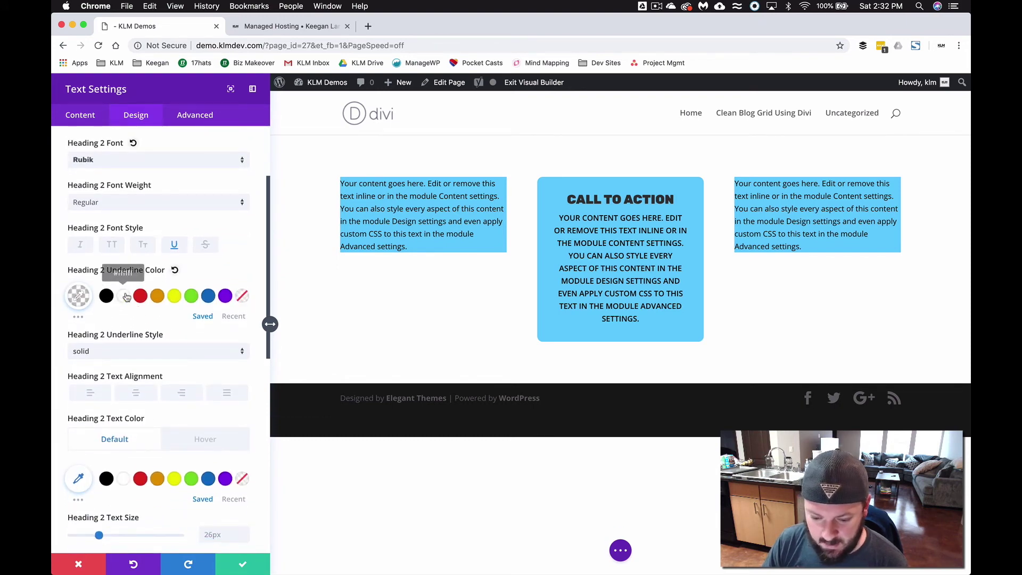
click(107, 301)
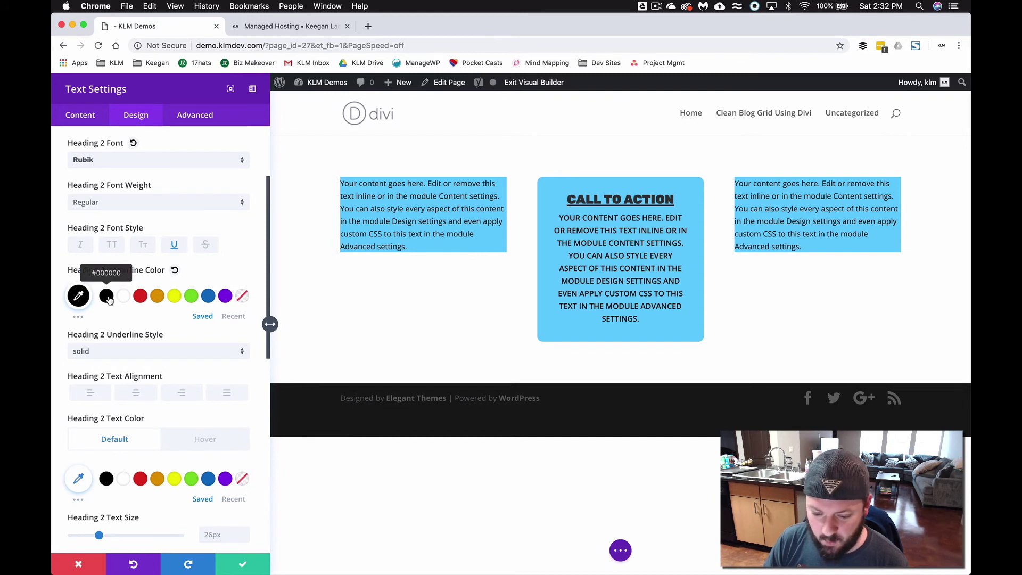
click(174, 270)
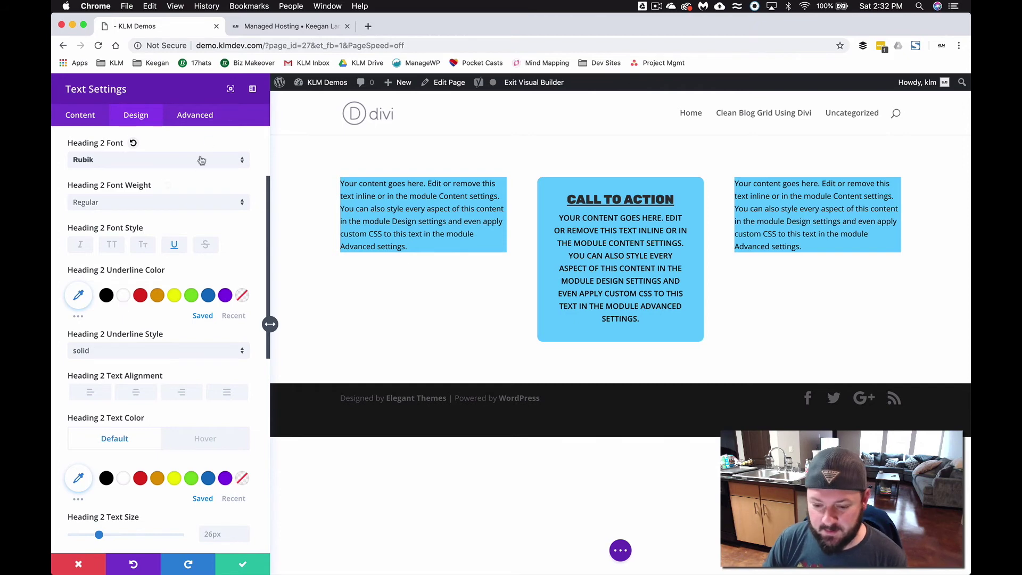
- Set the middle module's transition duration to 200ms and its speed curve to Ease-In-Out, and save the module
click(189, 121)
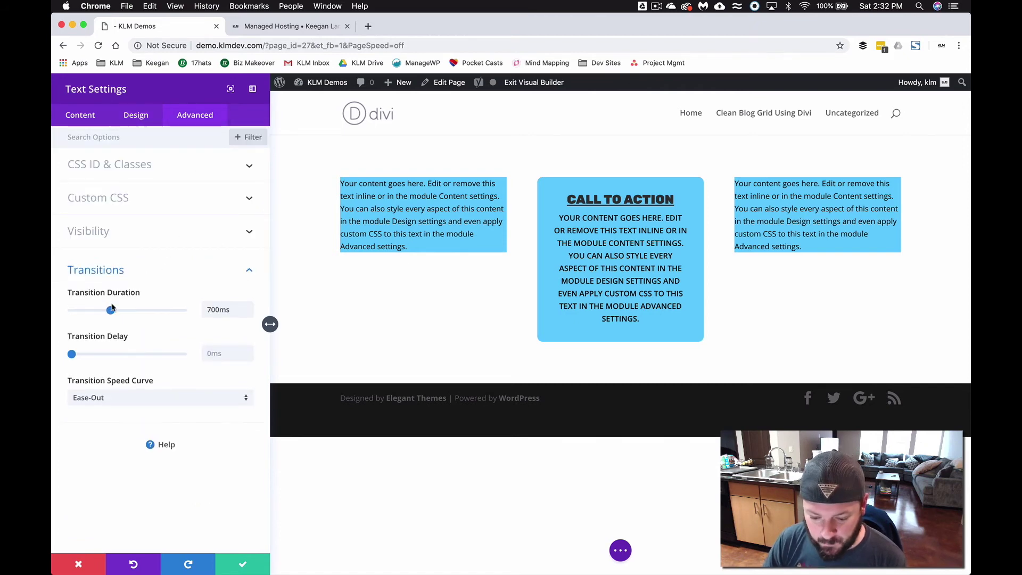
drag(112, 312, 83, 312)
click(141, 410)
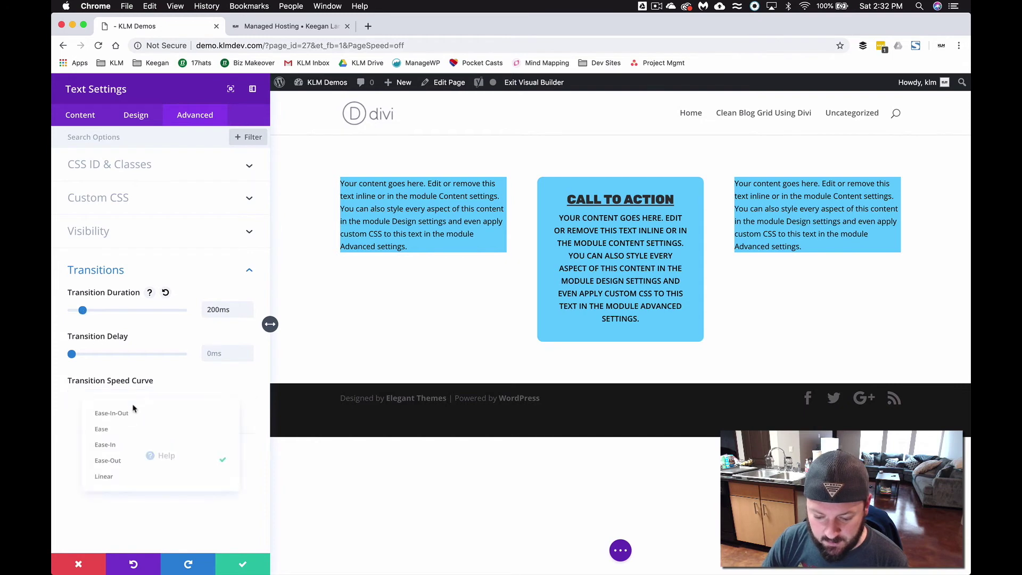
click(119, 408)
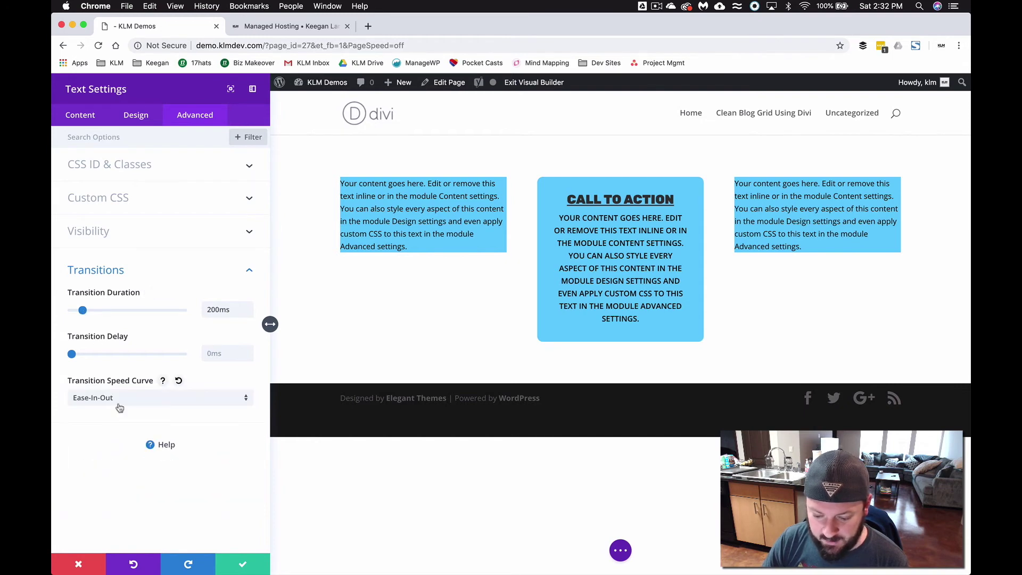
click(243, 565)
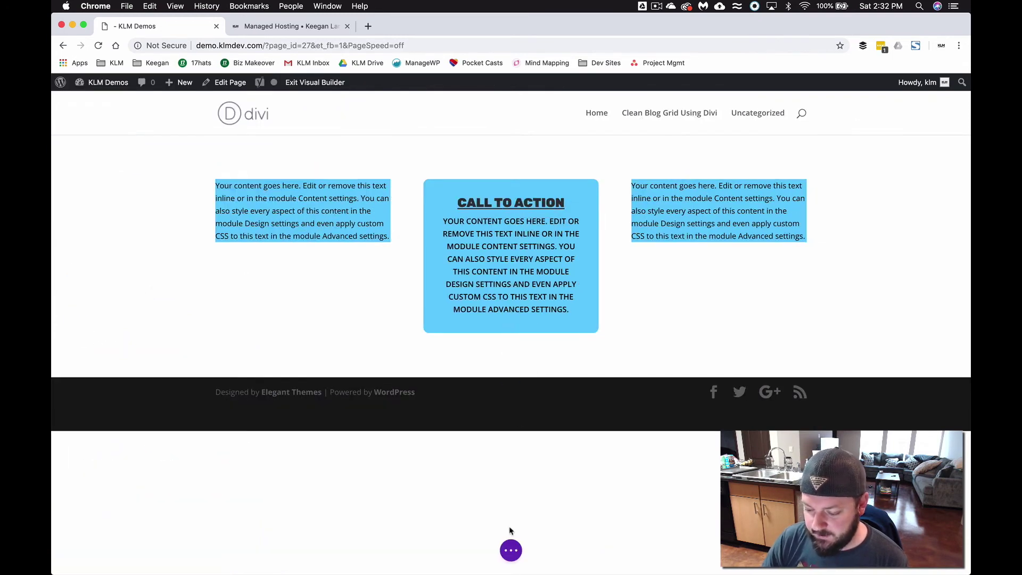
- Save the page and exit the visual builder to preview the faster hover transition
click(511, 550)
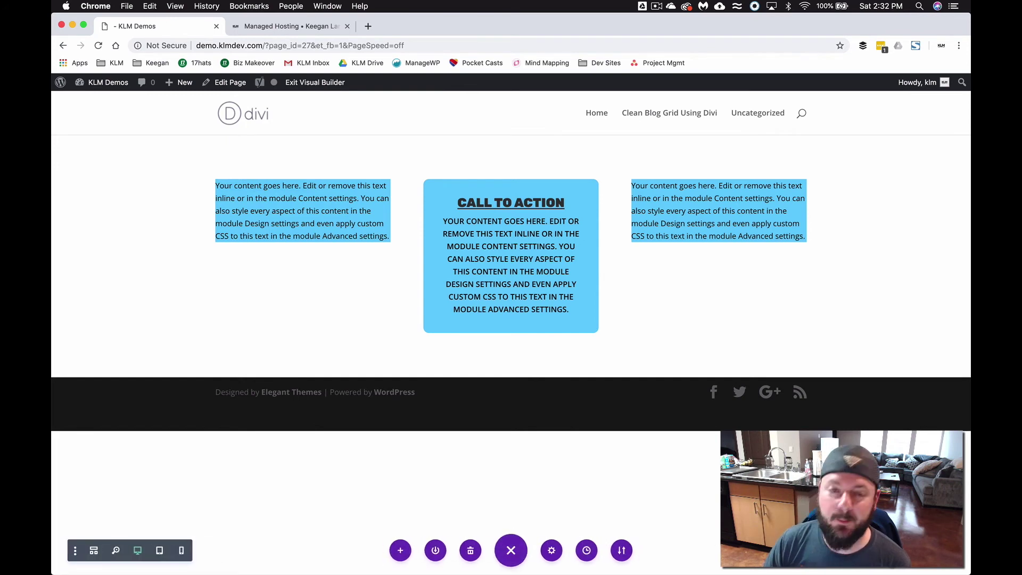
click(318, 84)
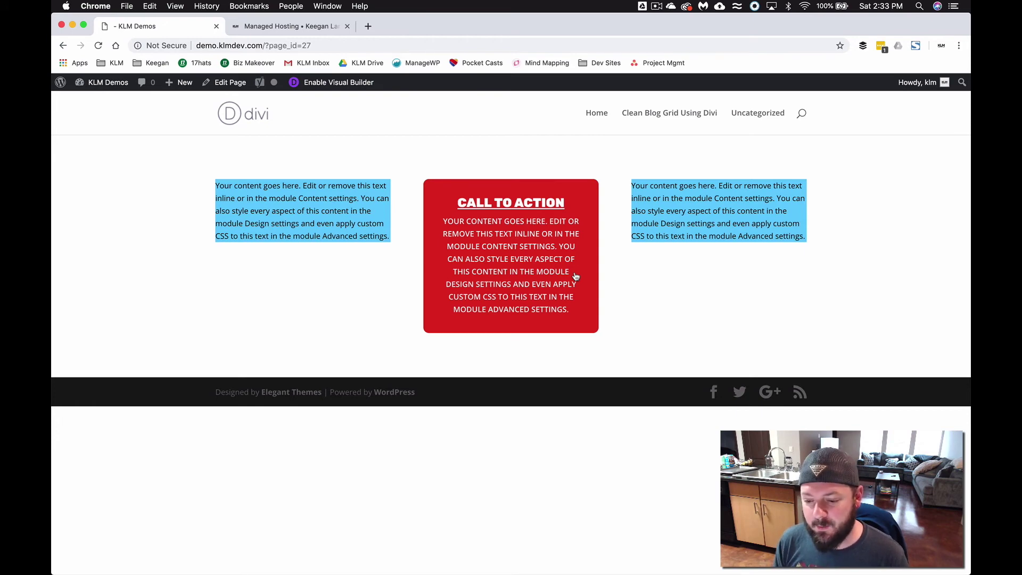
- Return to the visual builder and add a new section below with a one-column row containing a default Text module
click(332, 90)
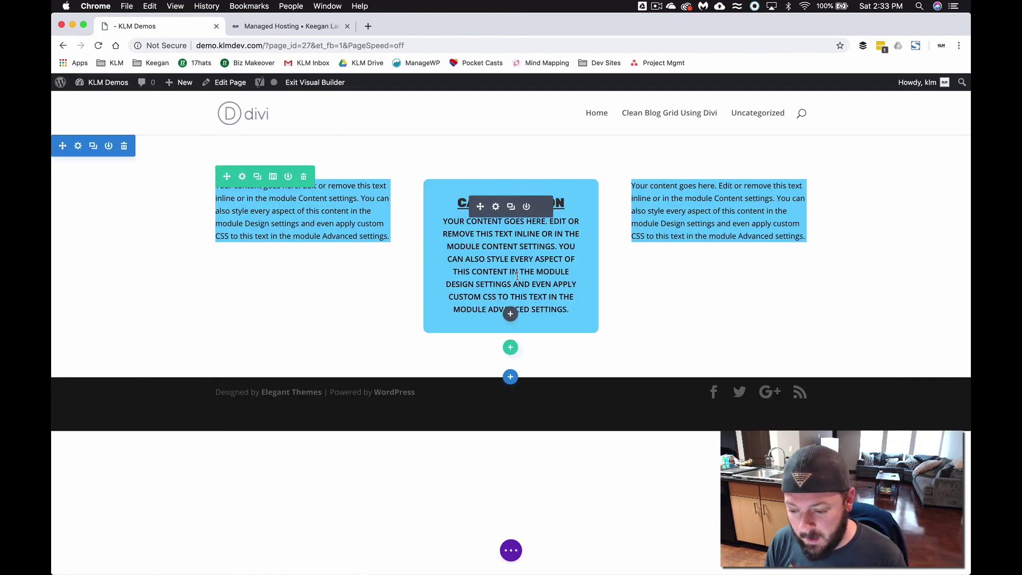
click(510, 377)
click(453, 351)
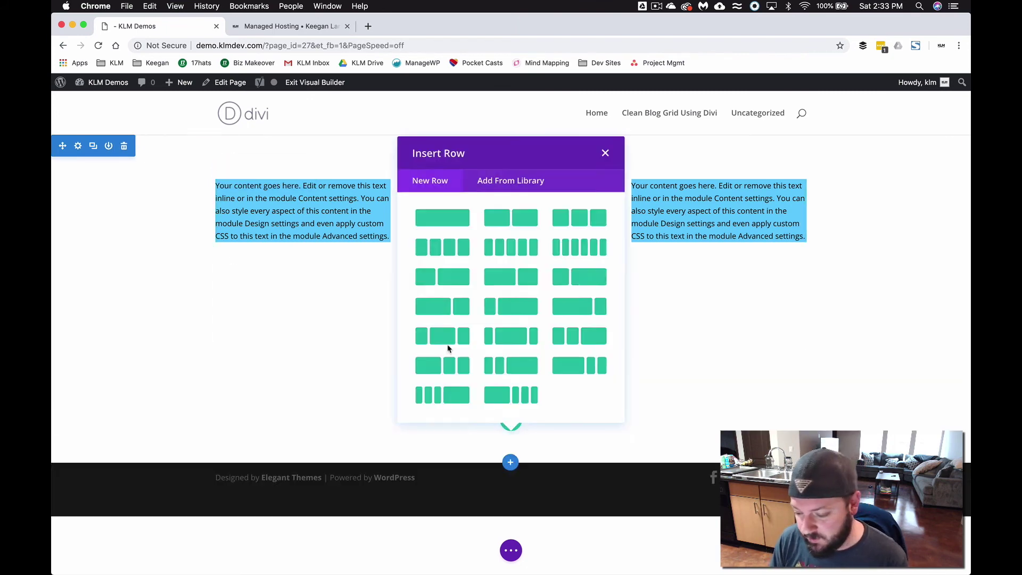
click(458, 240)
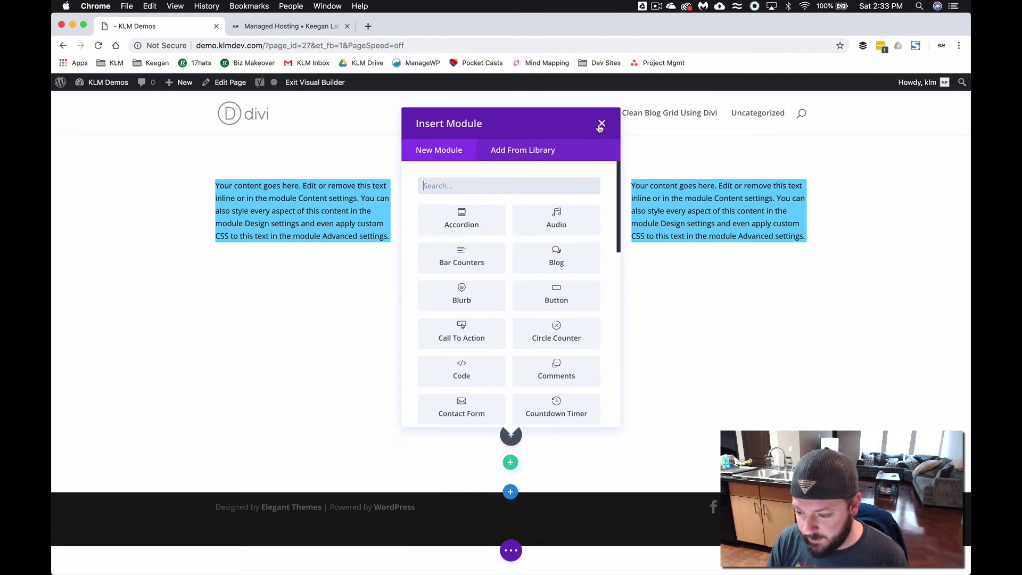
scroll(564, 187, down, 15)
click(557, 322)
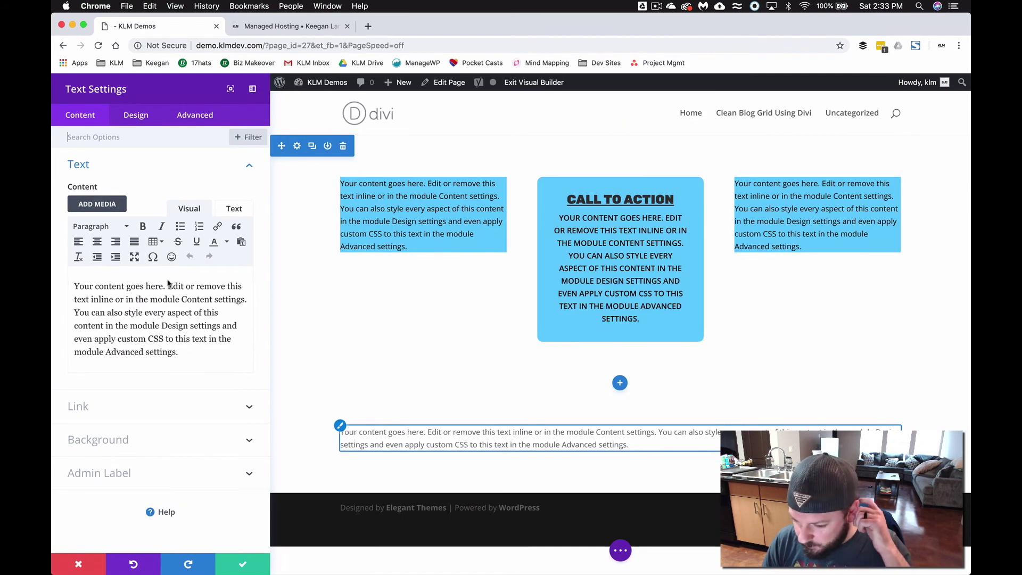
click(233, 566)
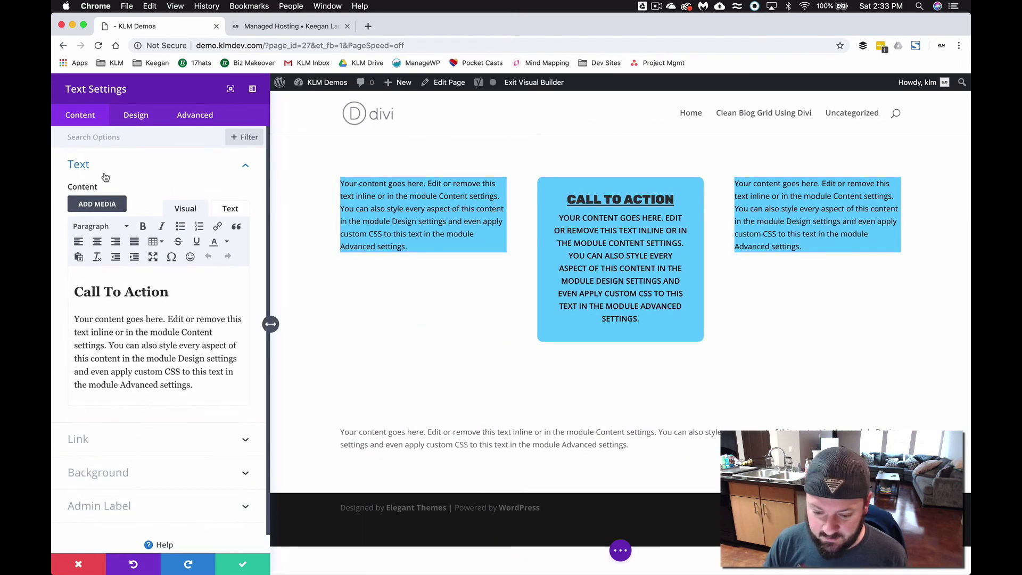
- Copy the Box Shadow styles from the middle Call To Action module's design settings and close the module
click(140, 120)
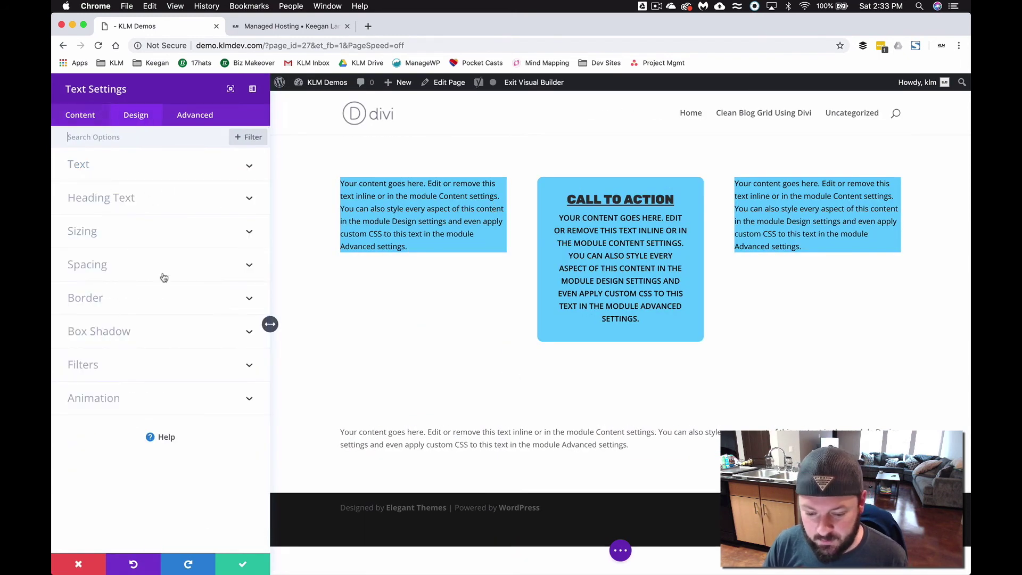
right_click(103, 334)
click(141, 285)
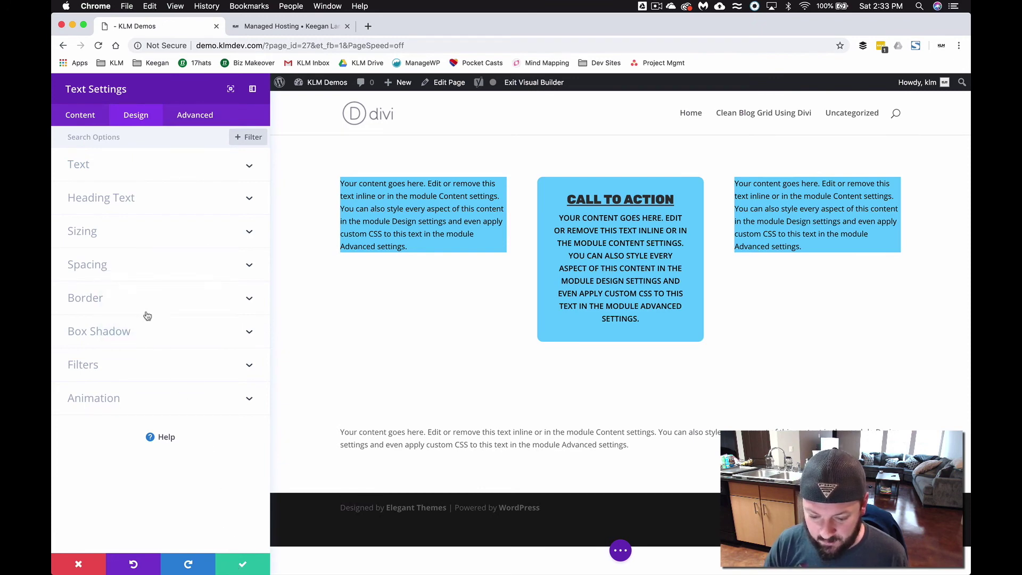
right_click(107, 335)
click(158, 269)
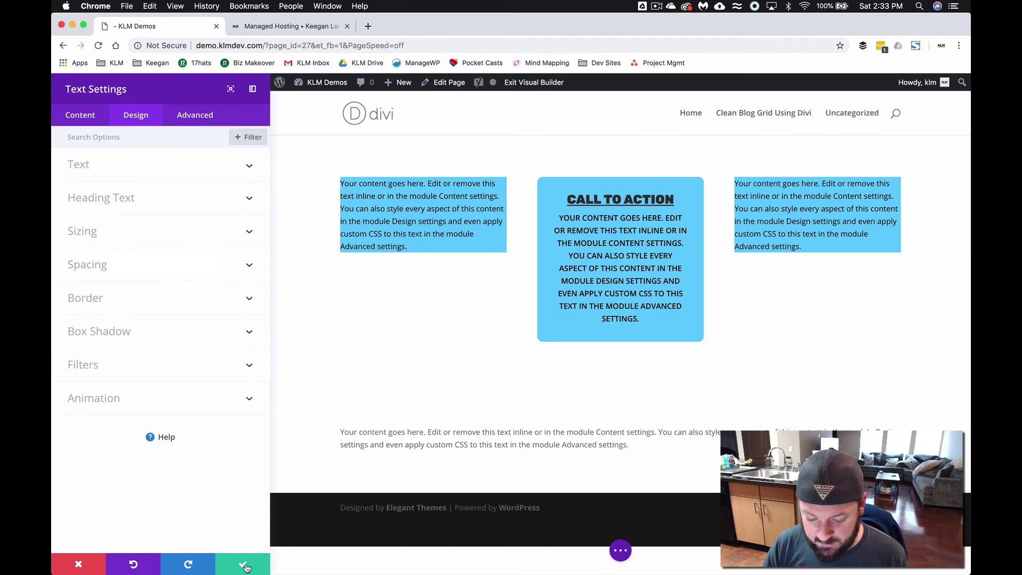
click(247, 566)
- Paste the copied Box Shadow styles onto the new section below the three columns and check its background settings
right_click(81, 392)
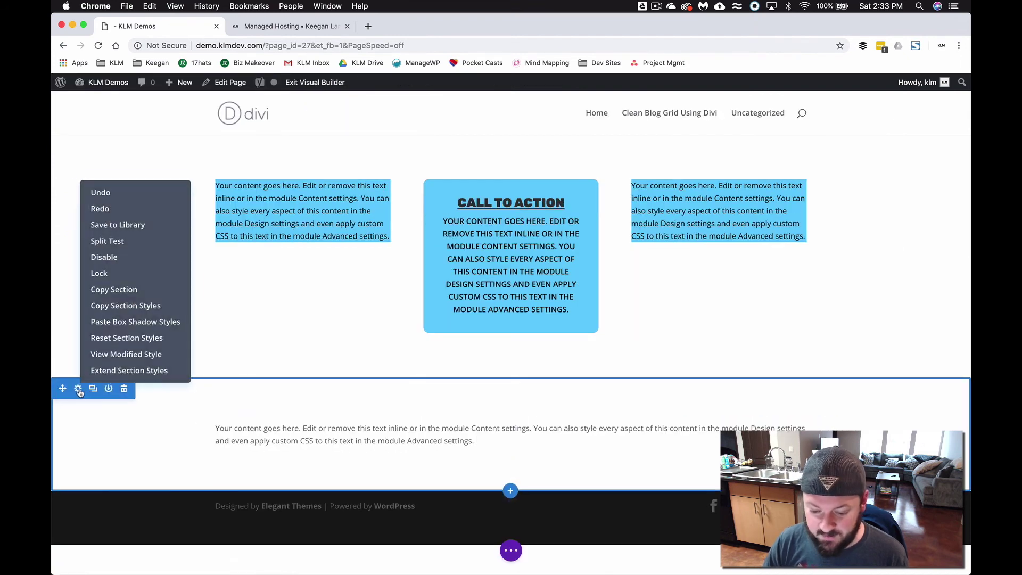
click(131, 322)
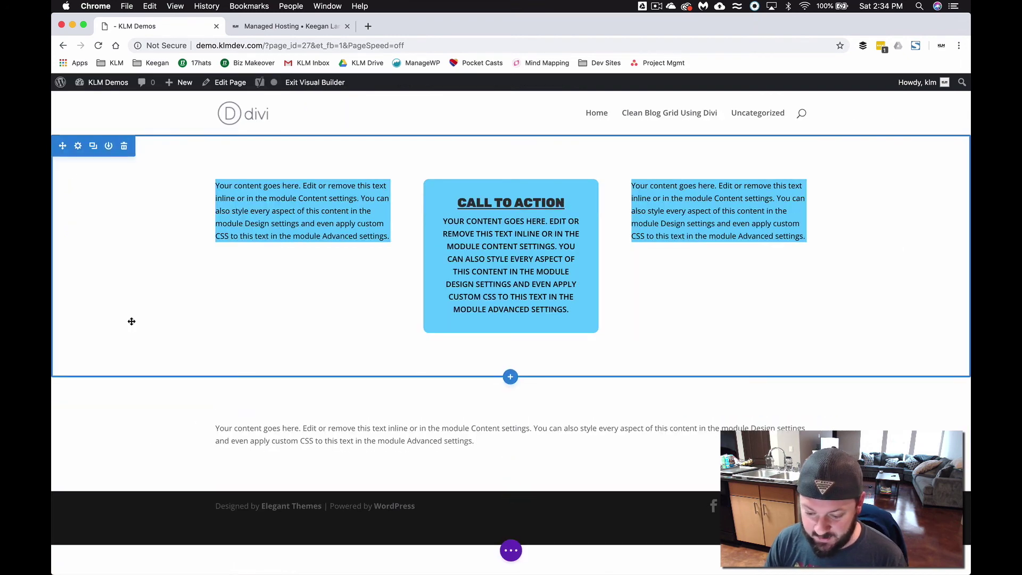
click(78, 390)
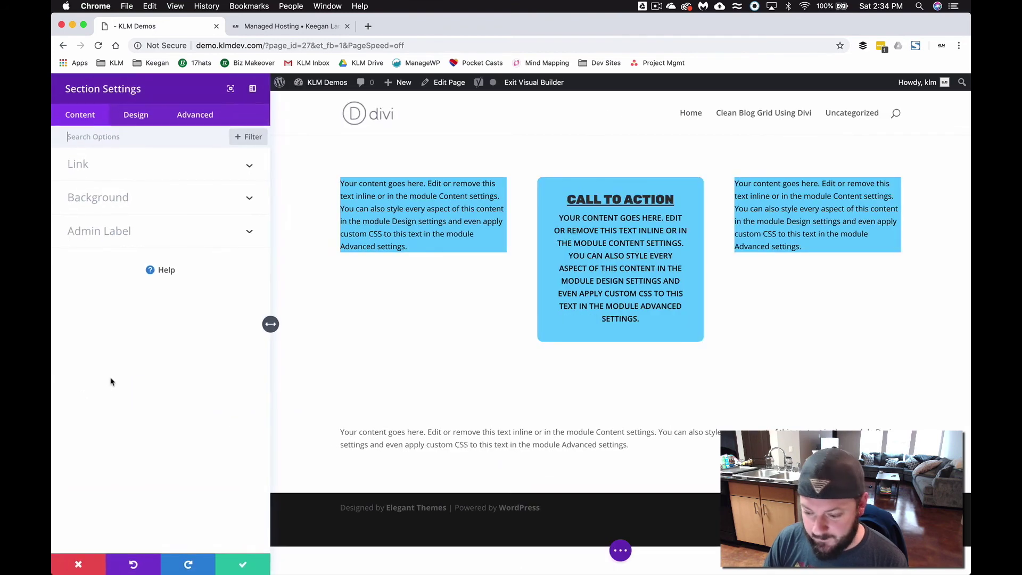
click(183, 204)
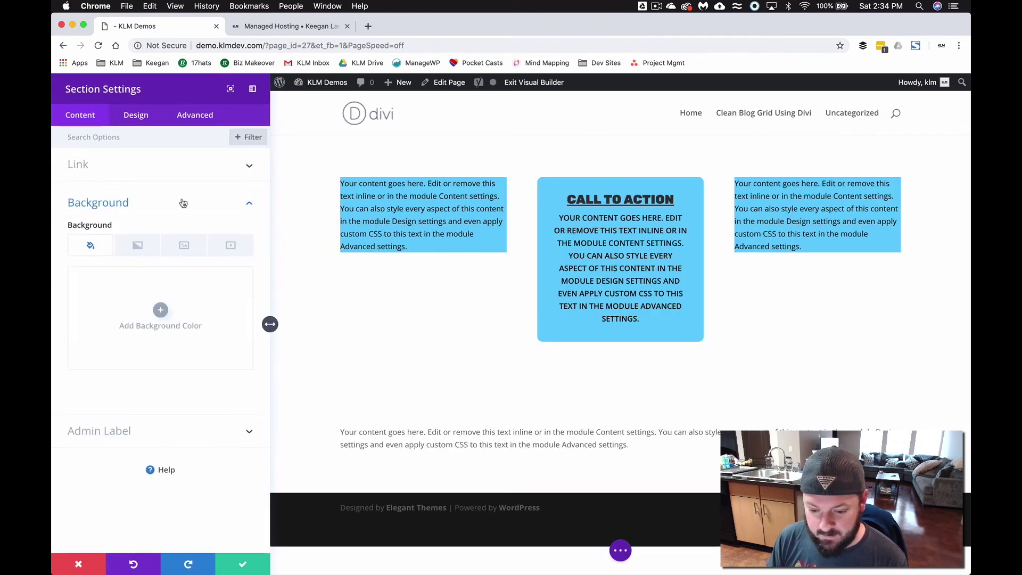
click(235, 562)
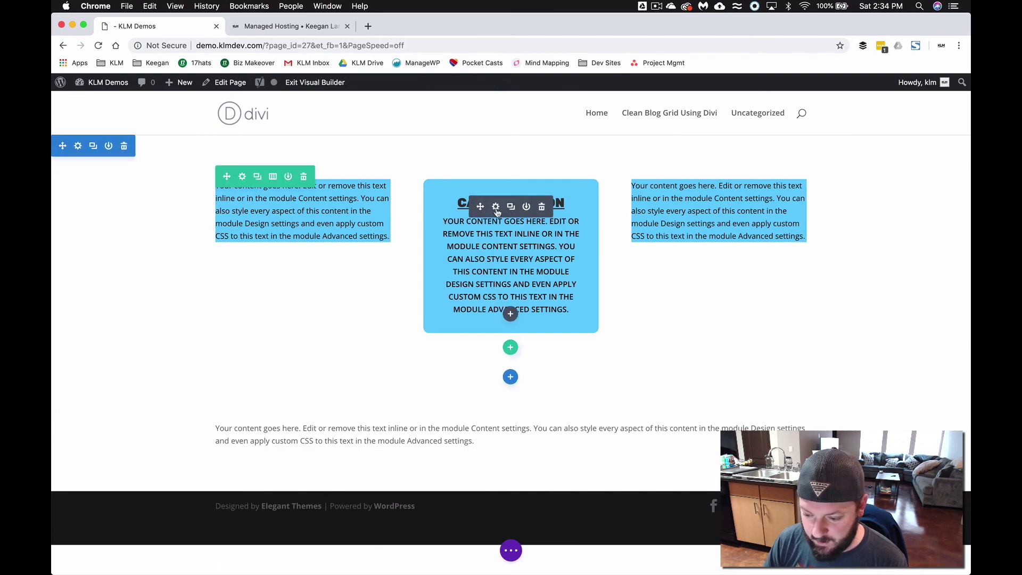
- Check the middle Call To Action module's background and shadow settings, and give the new section the matching background color #66ceff
click(496, 206)
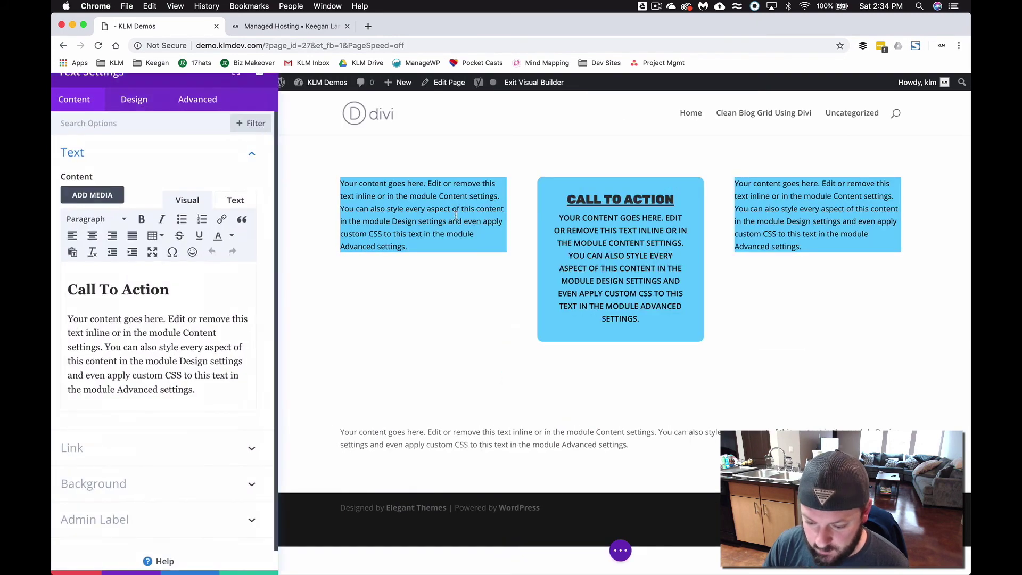
click(118, 473)
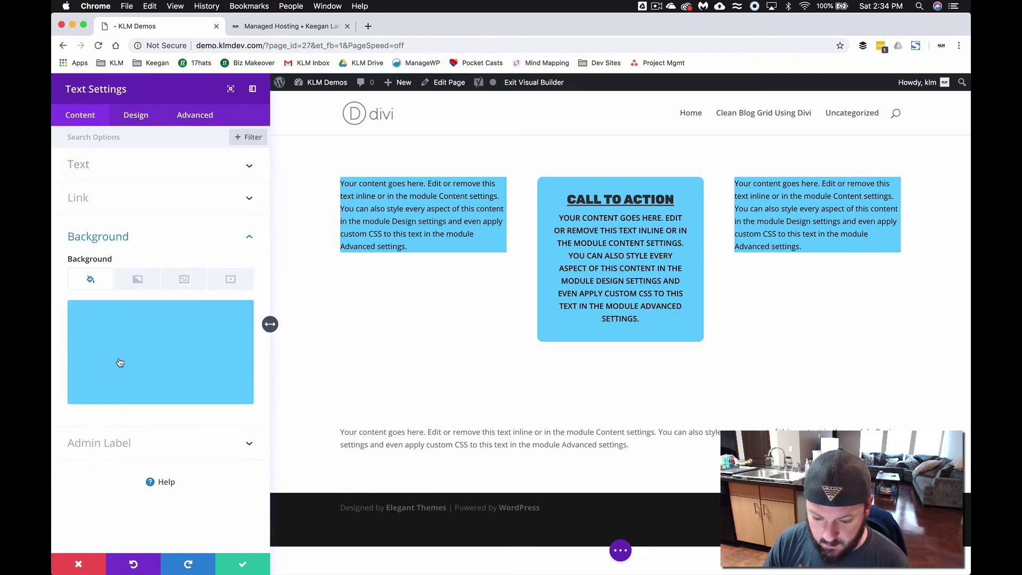
click(141, 116)
click(143, 332)
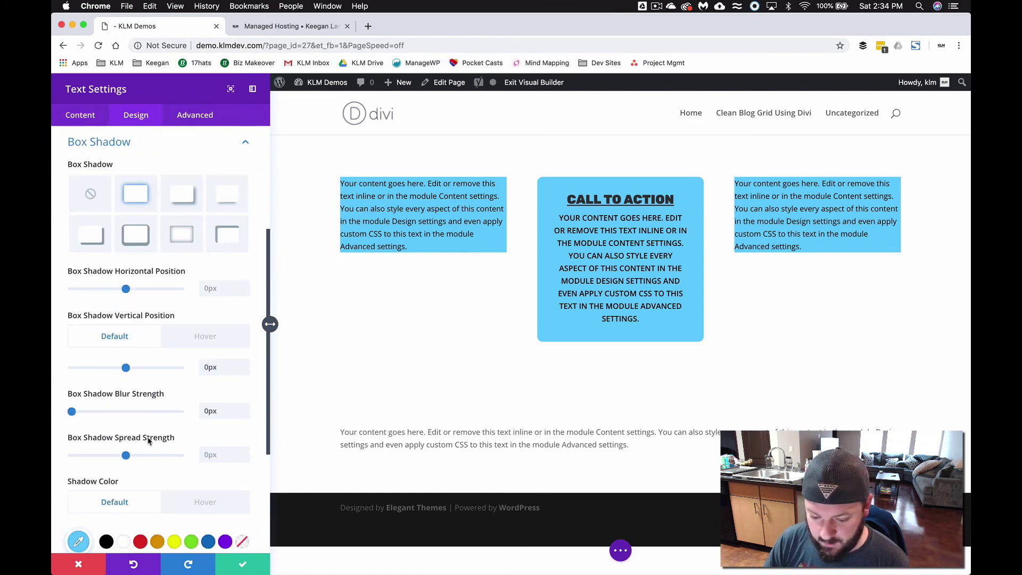
click(85, 564)
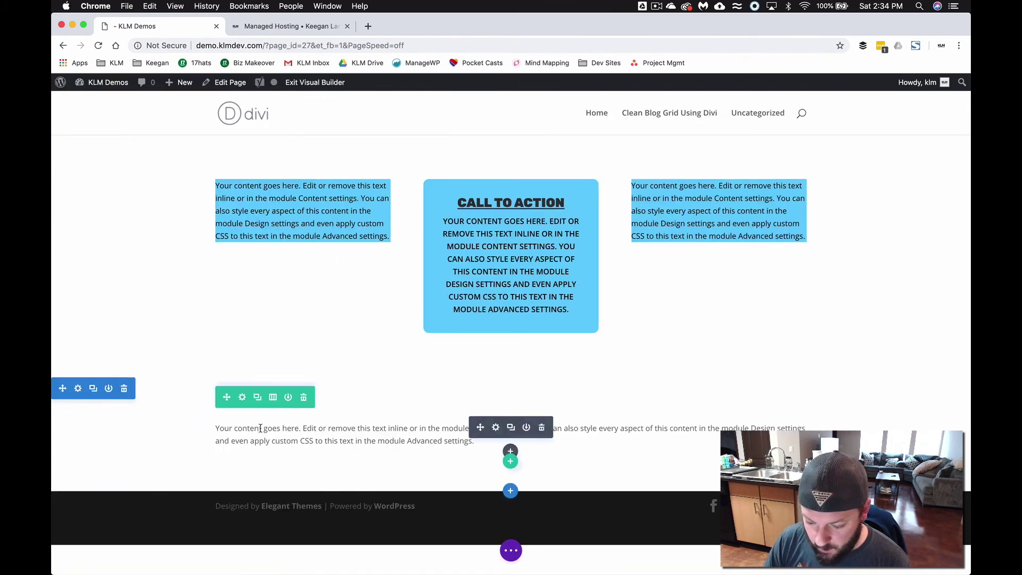
click(77, 388)
click(139, 208)
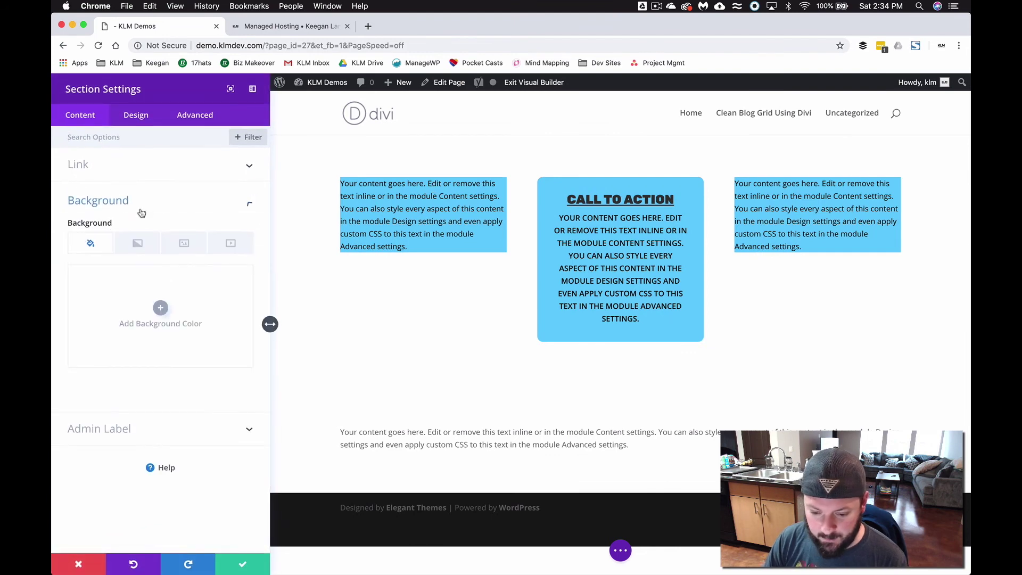
click(169, 301)
click(97, 279)
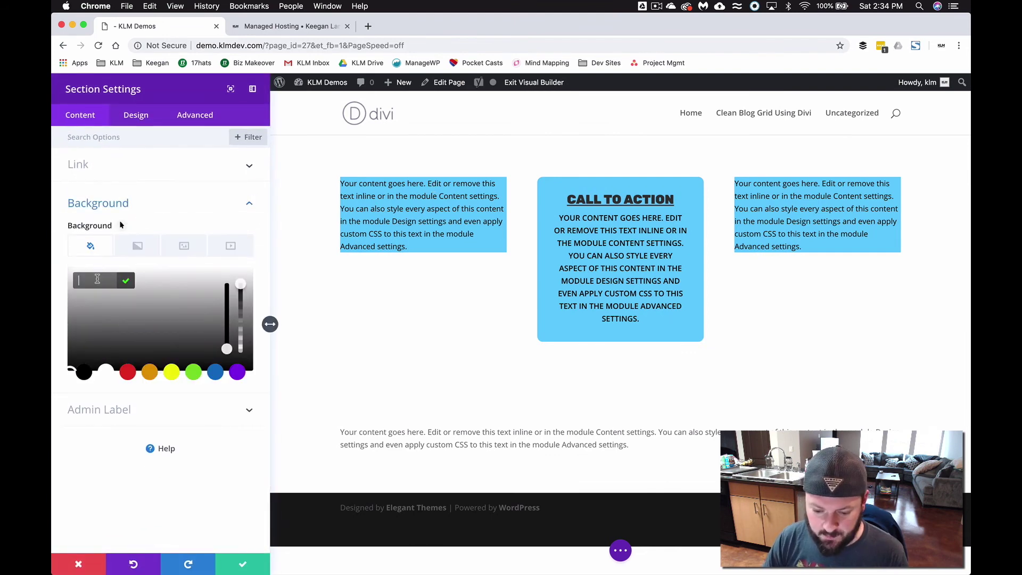
text(#66ceff)
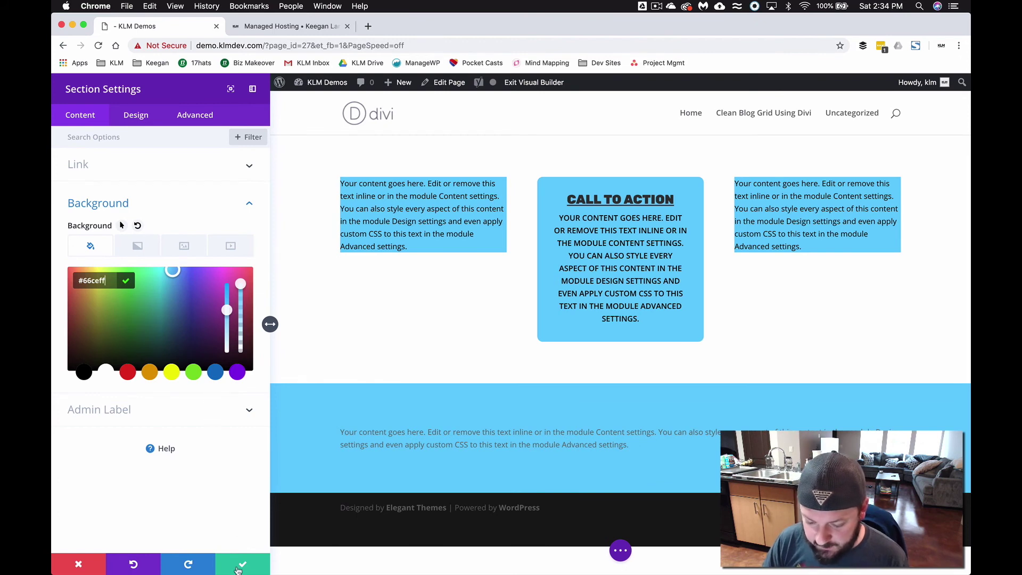
- Compare the default and hover states of the new section's pasted box shadow, and save the section settings
click(136, 115)
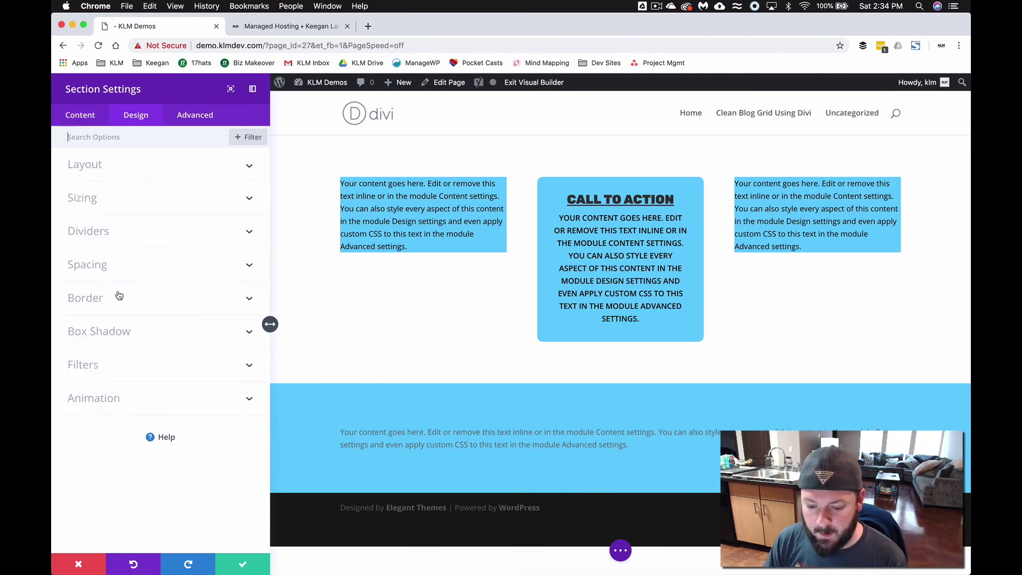
click(113, 331)
scroll(153, 338, down, 2)
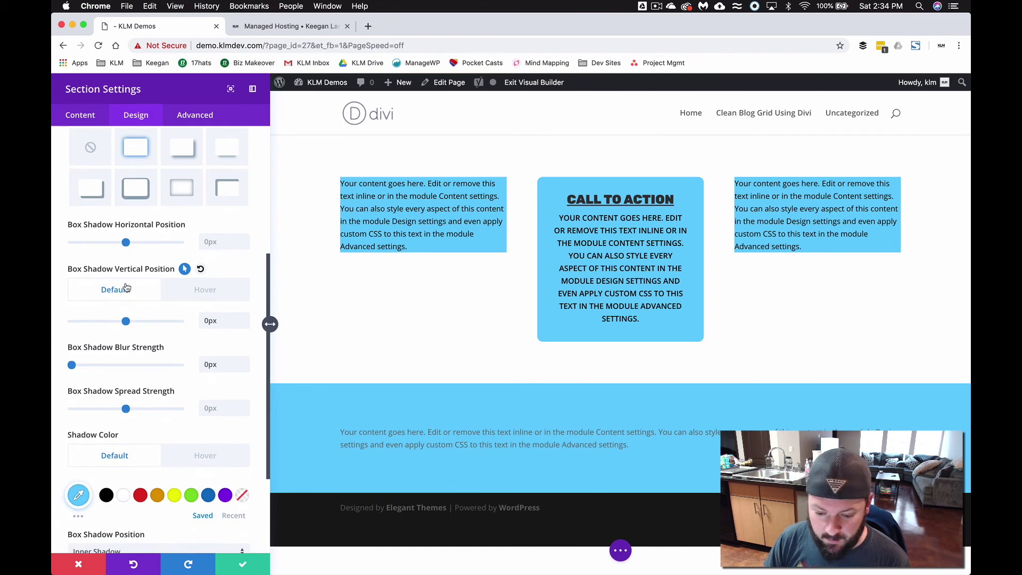
click(203, 288)
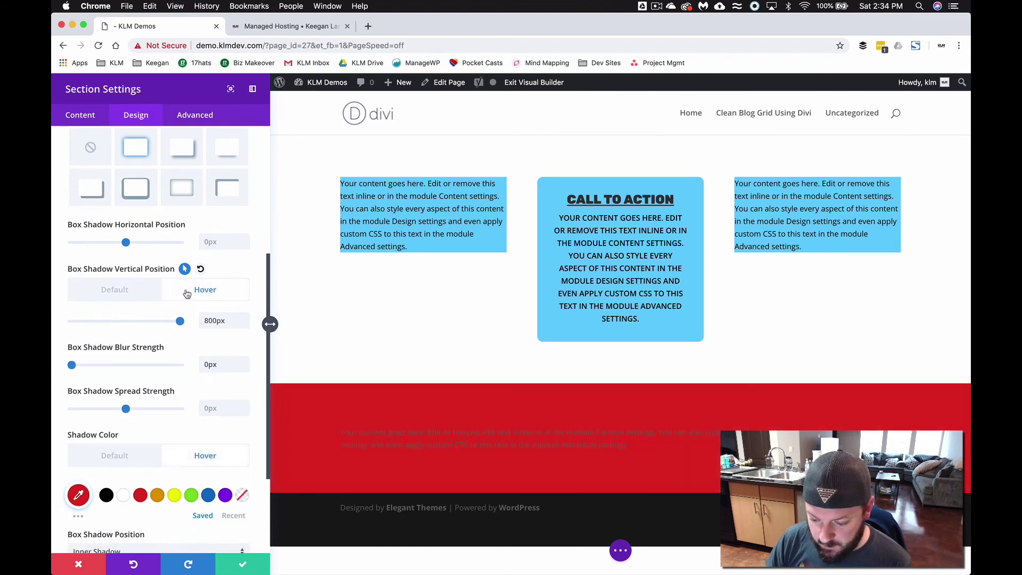
click(122, 291)
scroll(121, 293, up, 5)
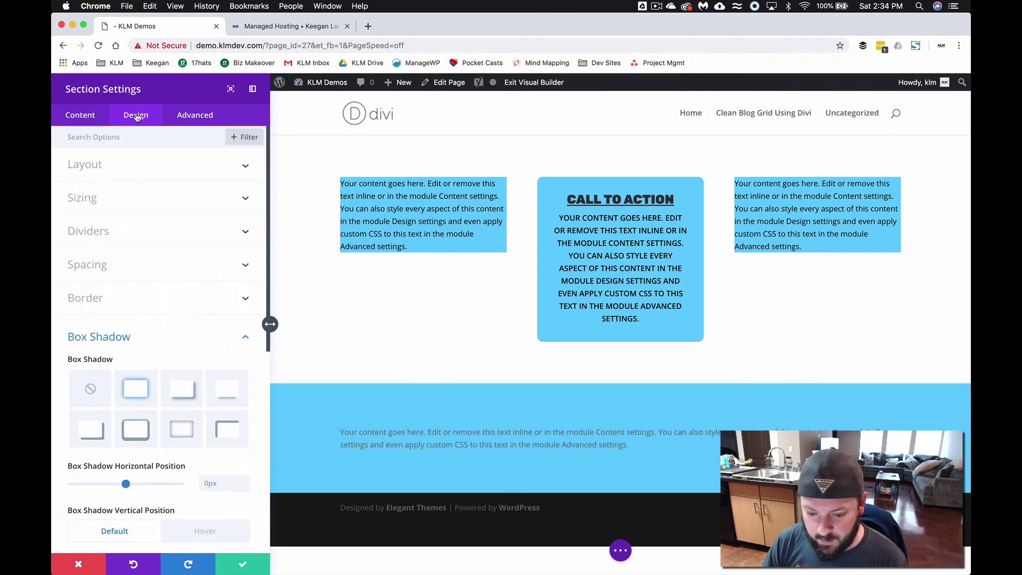
click(243, 564)
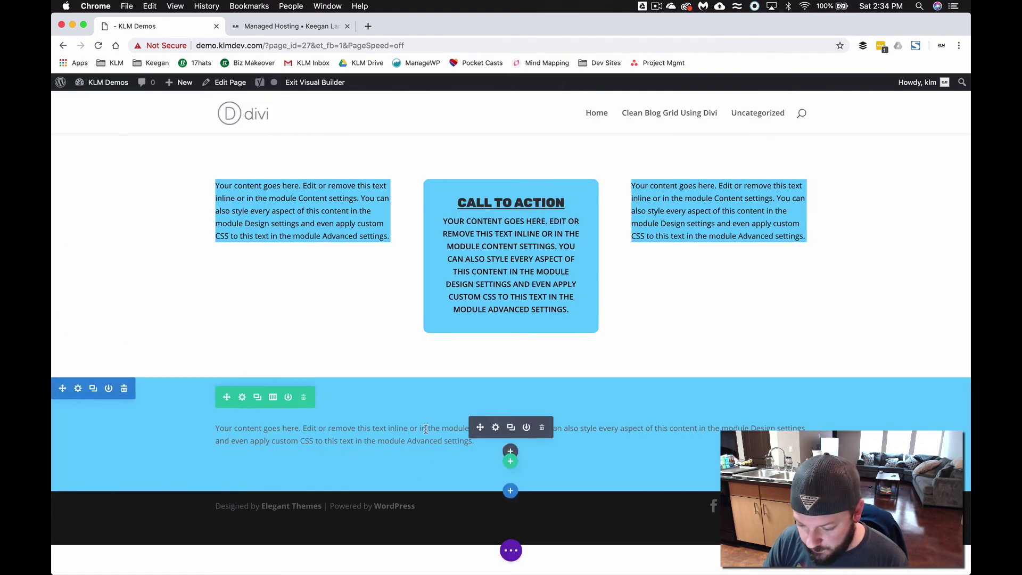
- Set the new section's Text module to black text by default and white (#ffffff) text on hover, and save the module
click(494, 428)
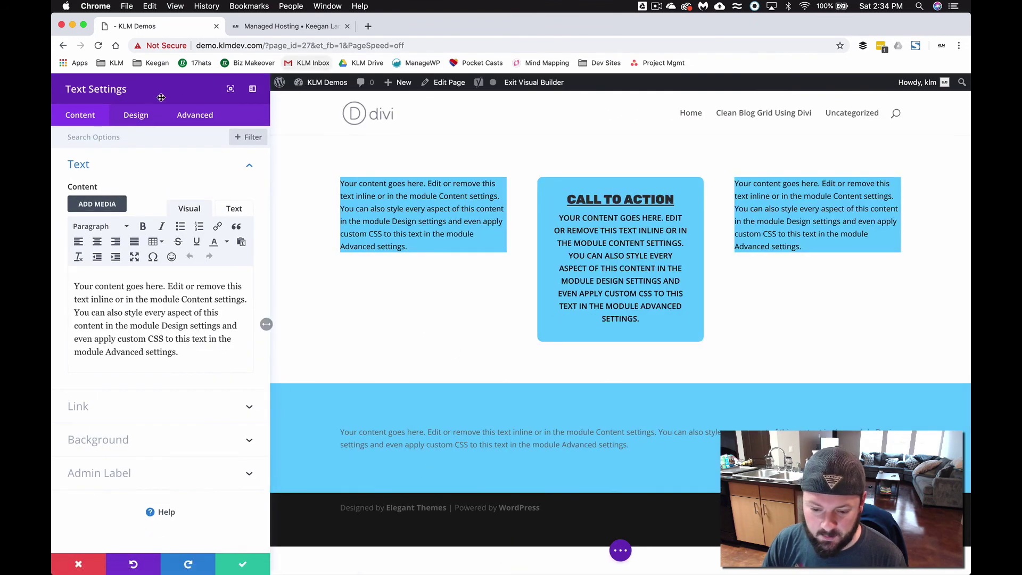
click(138, 118)
click(114, 169)
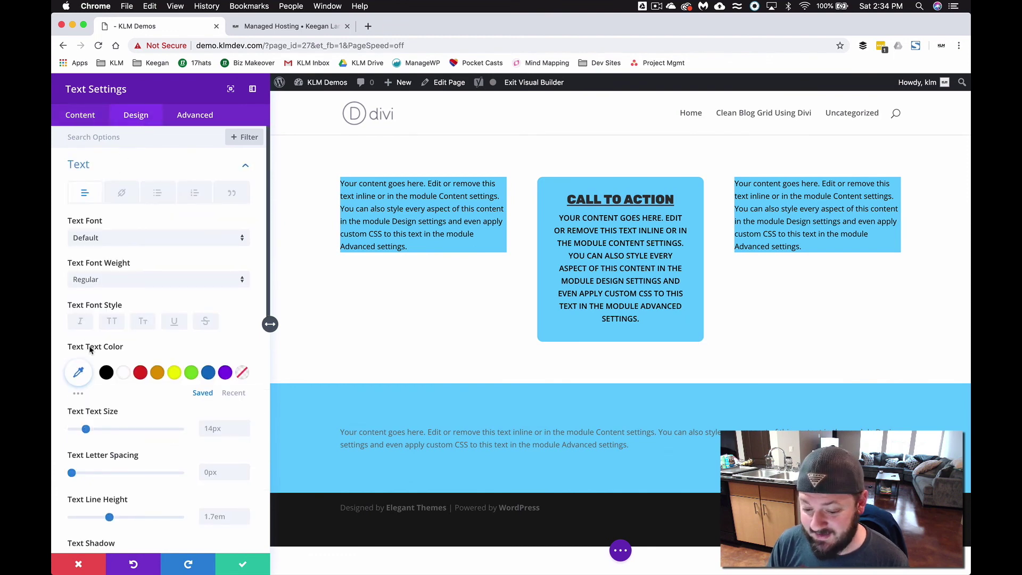
click(107, 373)
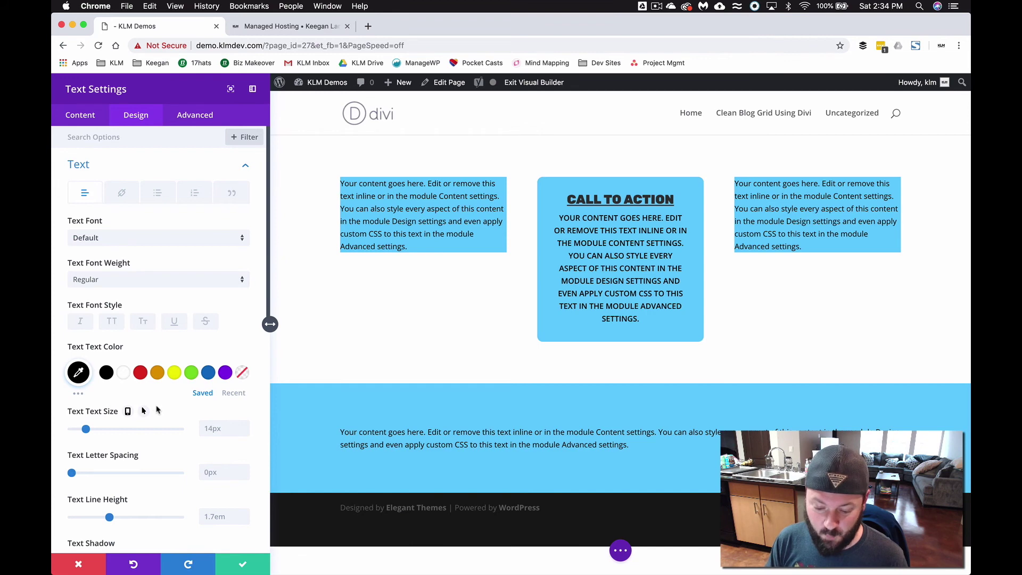
click(134, 347)
click(184, 368)
click(124, 409)
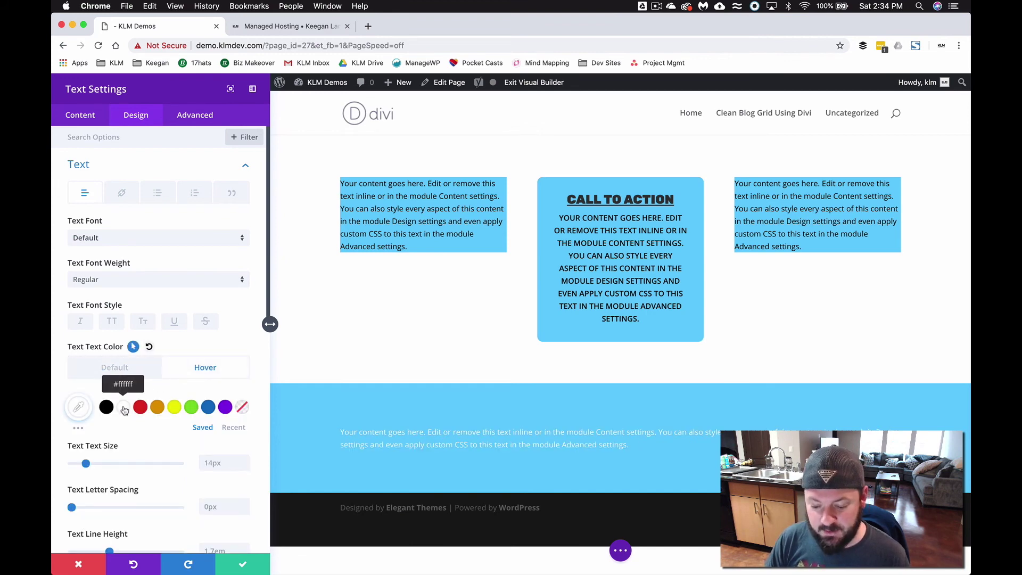
click(241, 567)
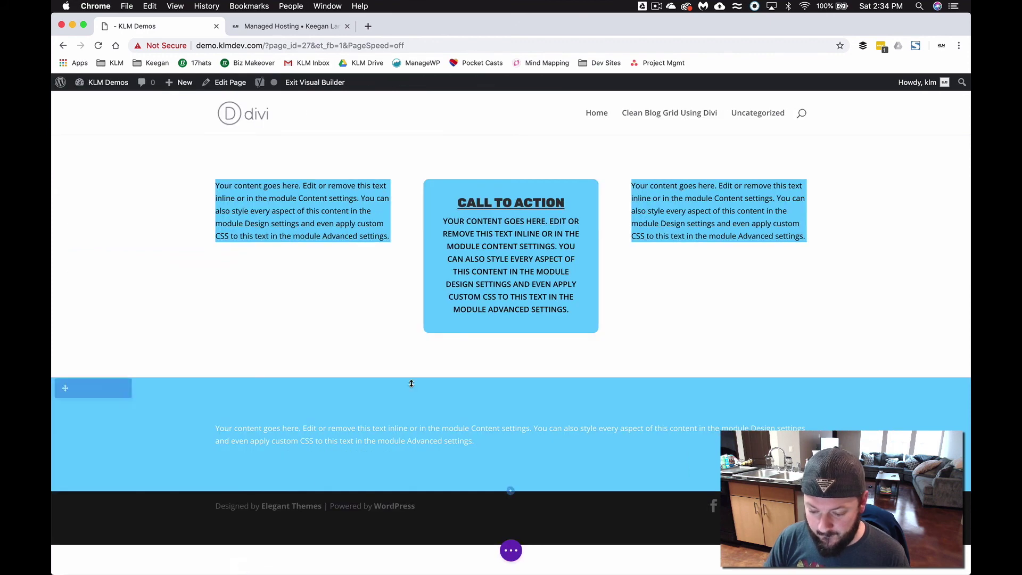
- Open the builder's page controls and exit the visual builder to view the live page
click(511, 550)
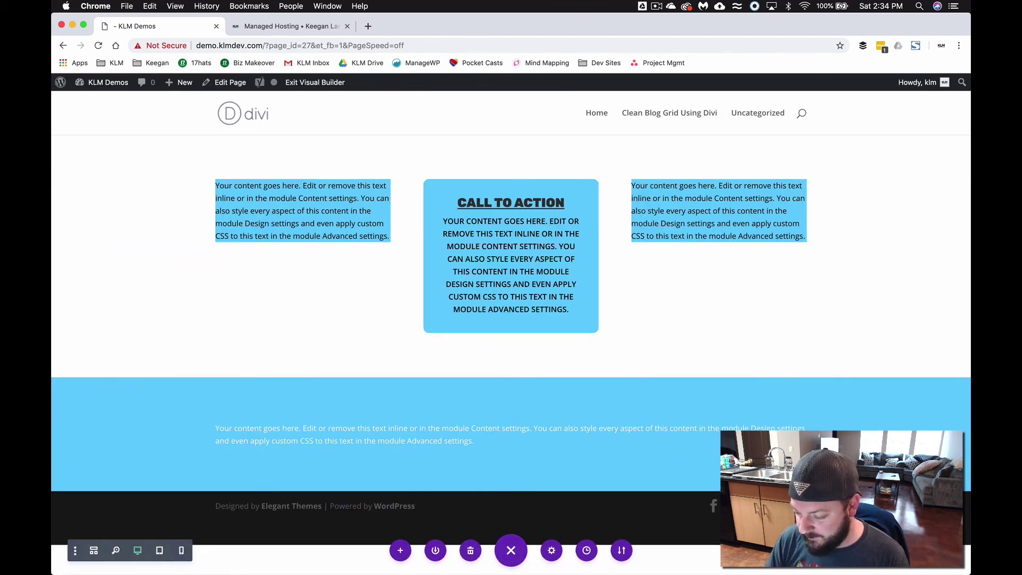
click(308, 83)
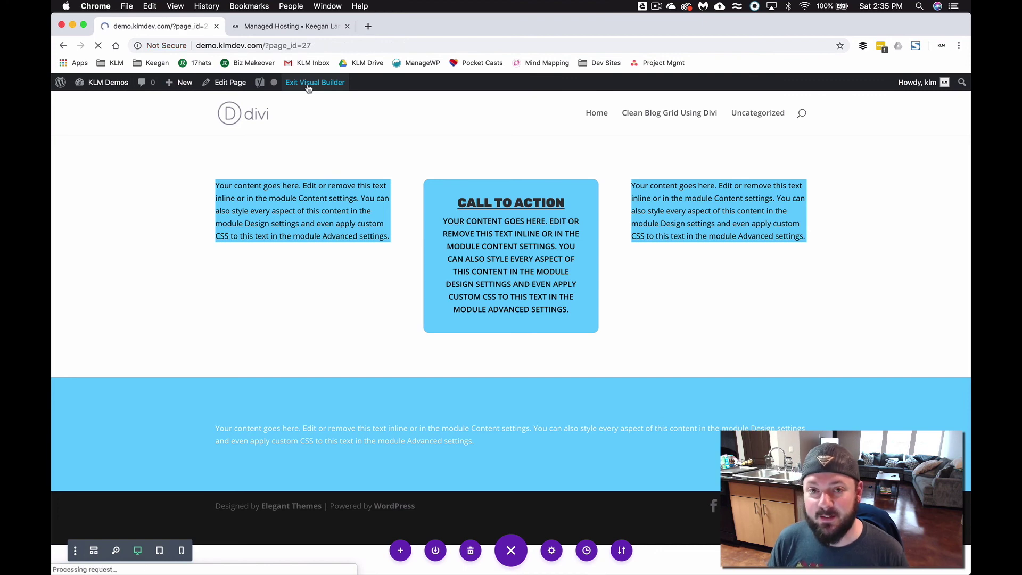